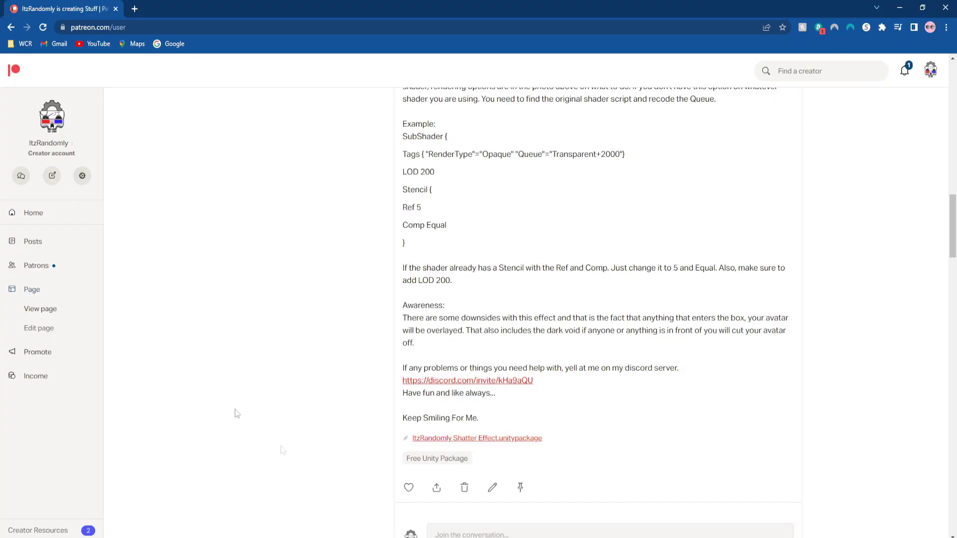
# Look over the VRChat Shattering Effect post, its images and its instructions on the Patreon page.
pyautogui.scroll(1, 233, 353)
pyautogui.scroll(10, 233, 353)
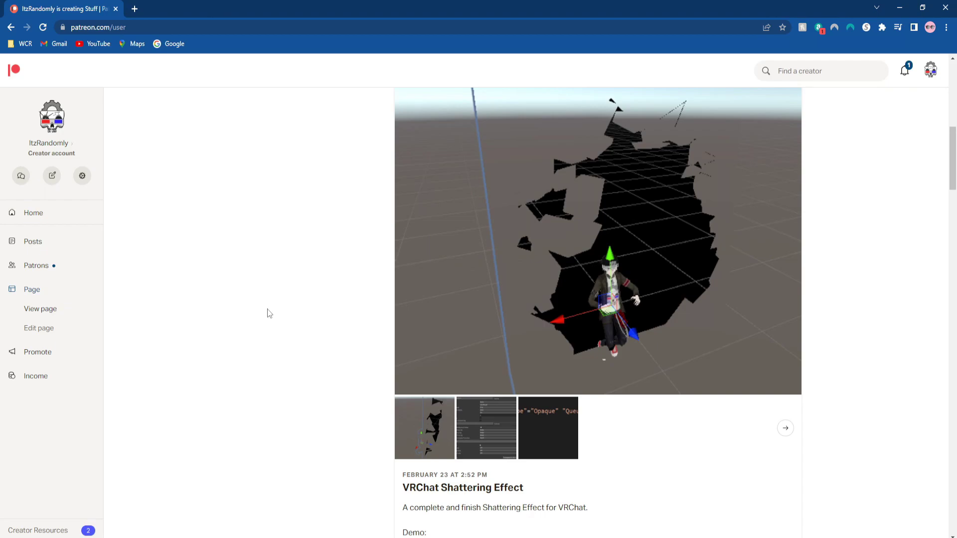
pyautogui.scroll(-9, 268, 310)
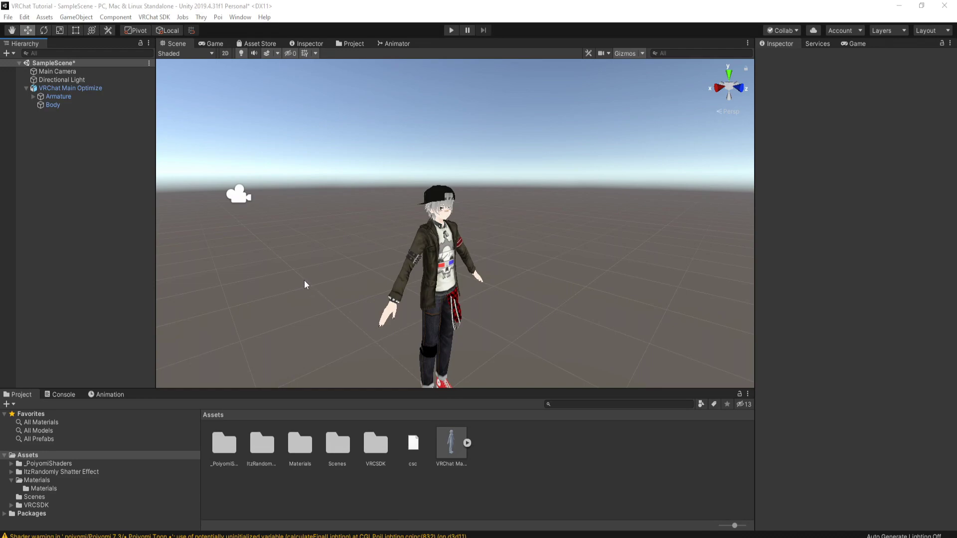
# Switch to Unity and read the README in the ItzRandomly Shatter Effect folder.
pyautogui.click(61, 471)
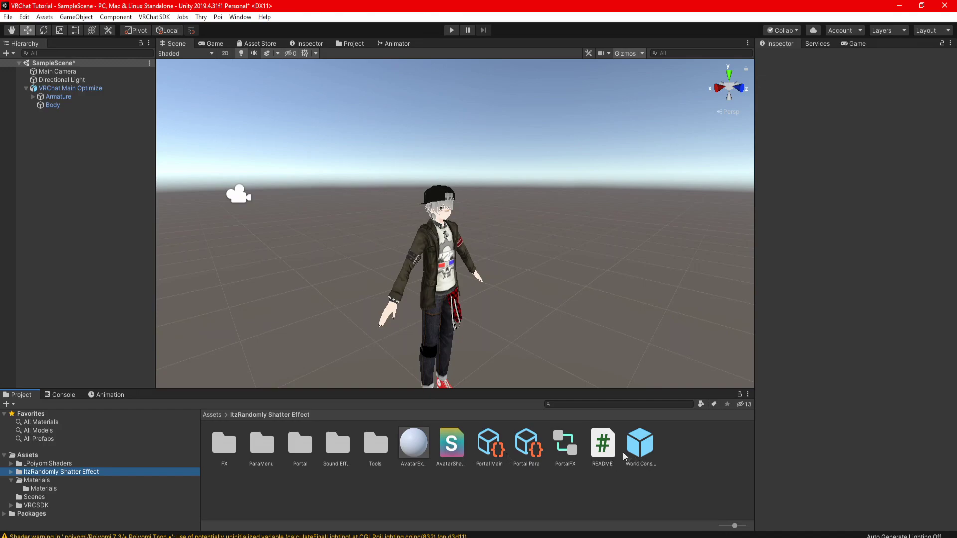
pyautogui.click(604, 450)
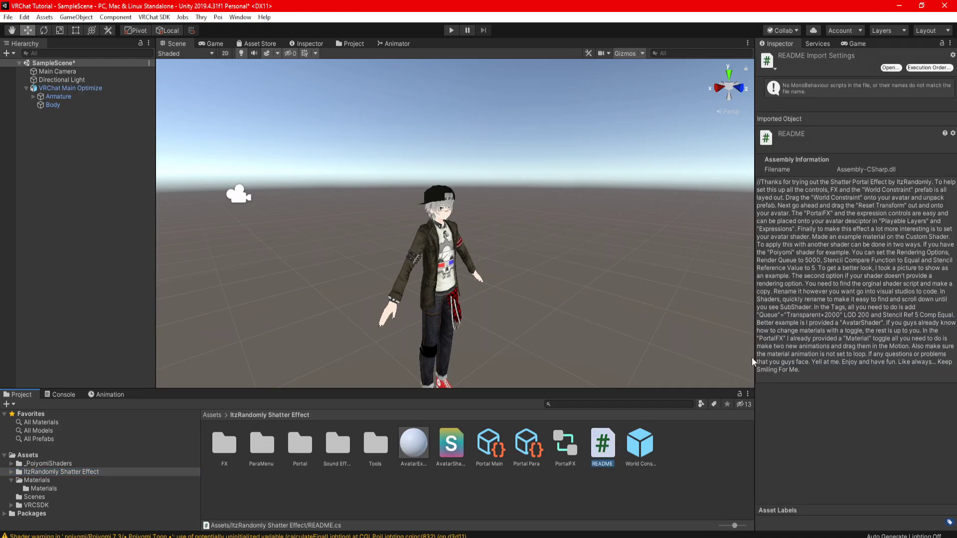
pyautogui.moveTo(755, 346); pyautogui.dragTo(709, 348)
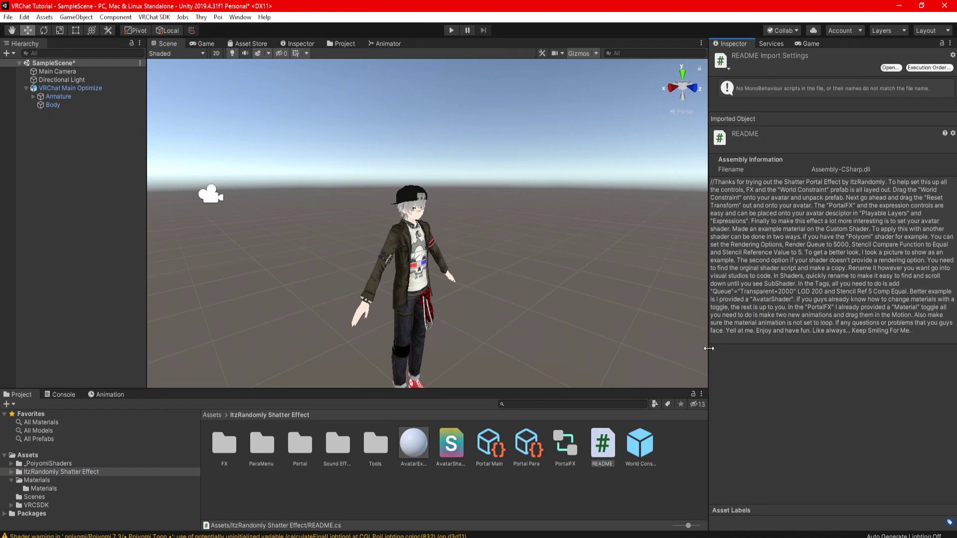
pyautogui.moveTo(708, 349); pyautogui.dragTo(769, 349)
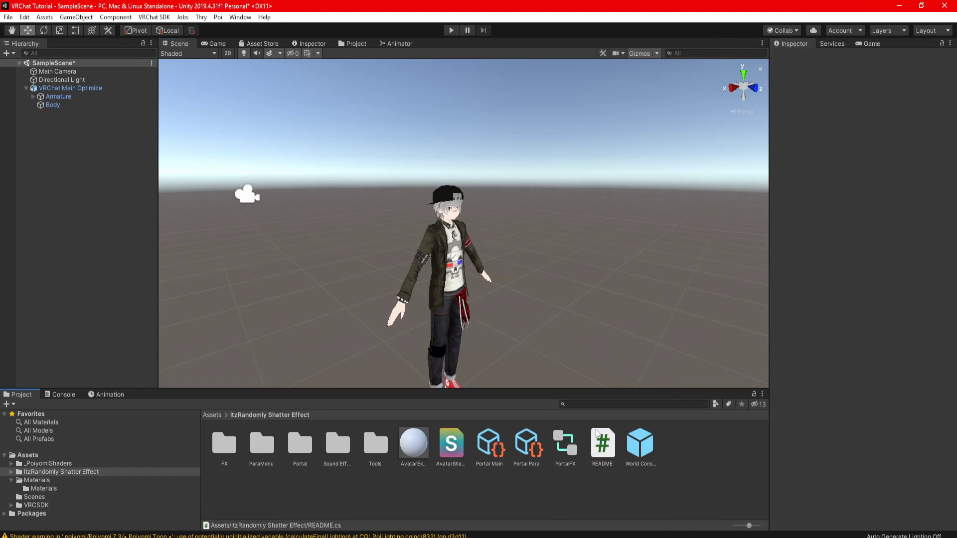
# Add the World Constraint prefab as a child of the VRChat Main Optimize avatar and unpack the prefab.
pyautogui.moveTo(643, 450); pyautogui.dragTo(58, 89)
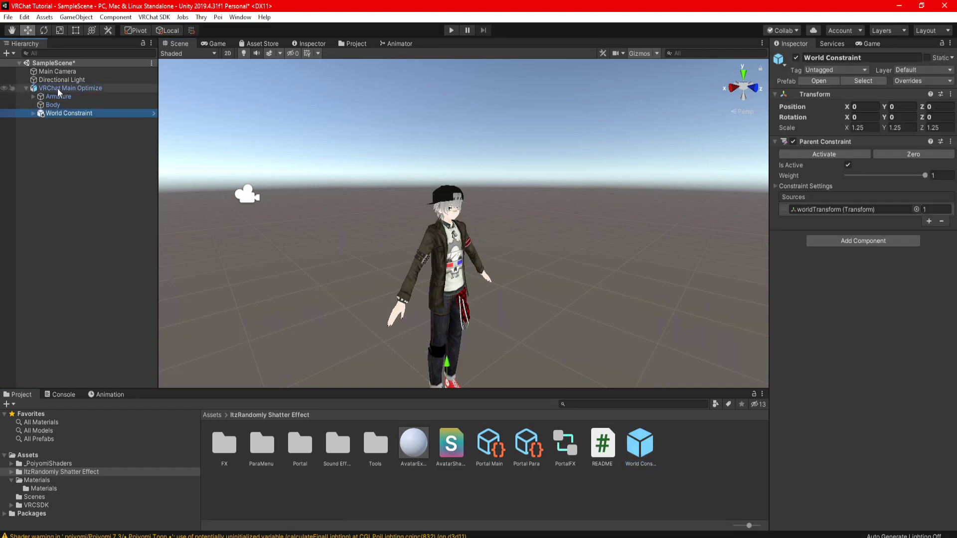
pyautogui.click(52, 174)
pyautogui.click(44, 113)
pyautogui.rightClick(44, 112)
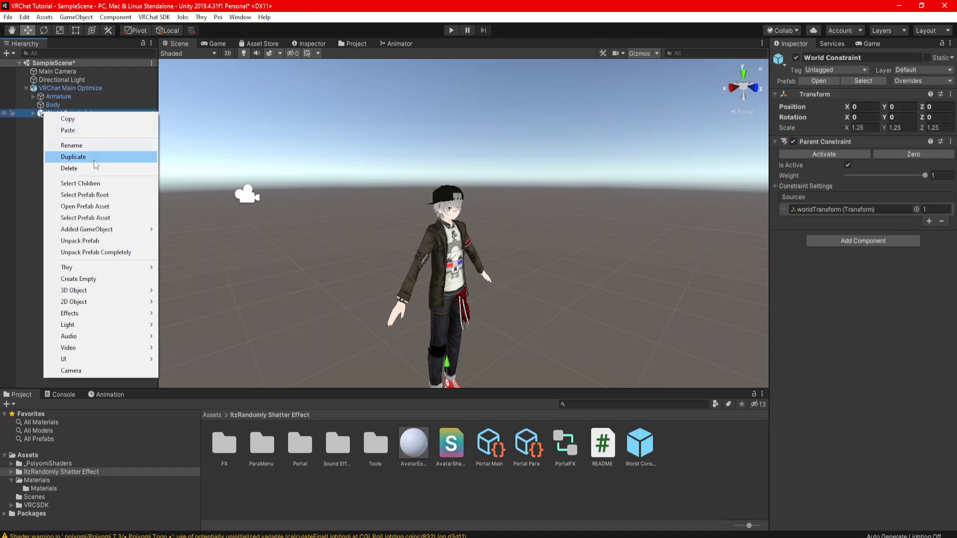
pyautogui.click(91, 242)
# Move ResetTarget out of World Constraint so it sits directly under the VRChat Main Optimize avatar.
pyautogui.click(33, 113)
pyautogui.moveTo(58, 130); pyautogui.dragTo(67, 151)
pyautogui.click(68, 151)
pyautogui.click(33, 113)
pyautogui.press('Left')
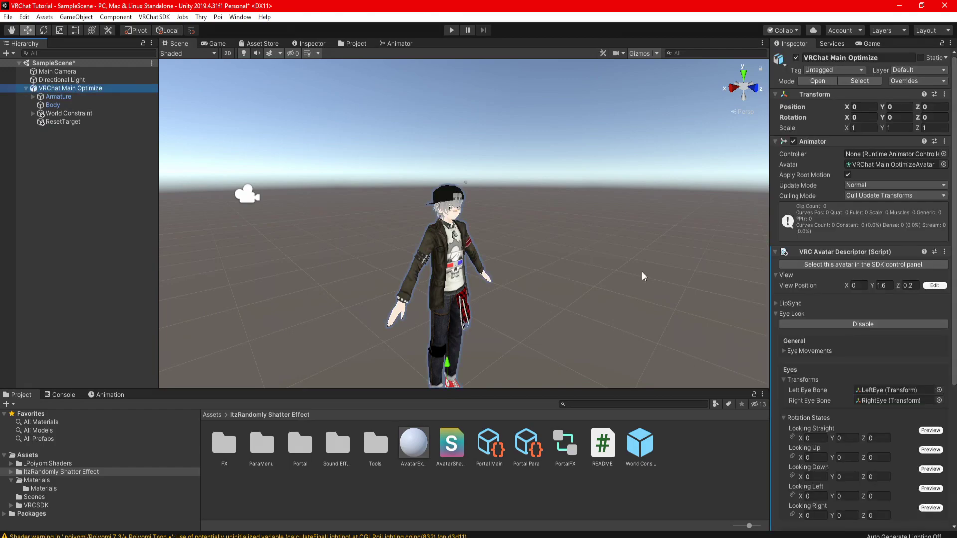
# Customize the avatar descriptor's Playable Layers and assign the PortalFX controller to the FX layer.
pyautogui.scroll(-4, 863, 310)
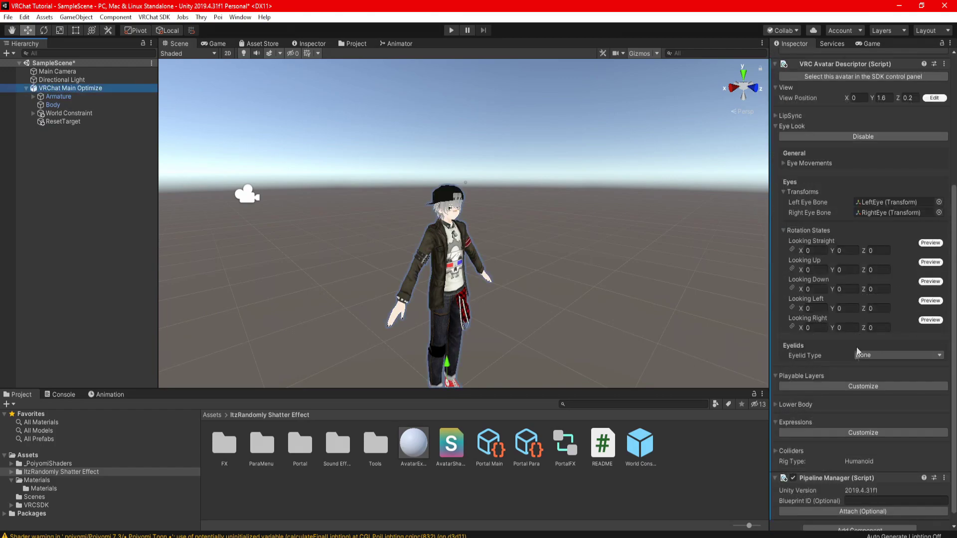
pyautogui.click(835, 386)
pyautogui.scroll(-3, 852, 384)
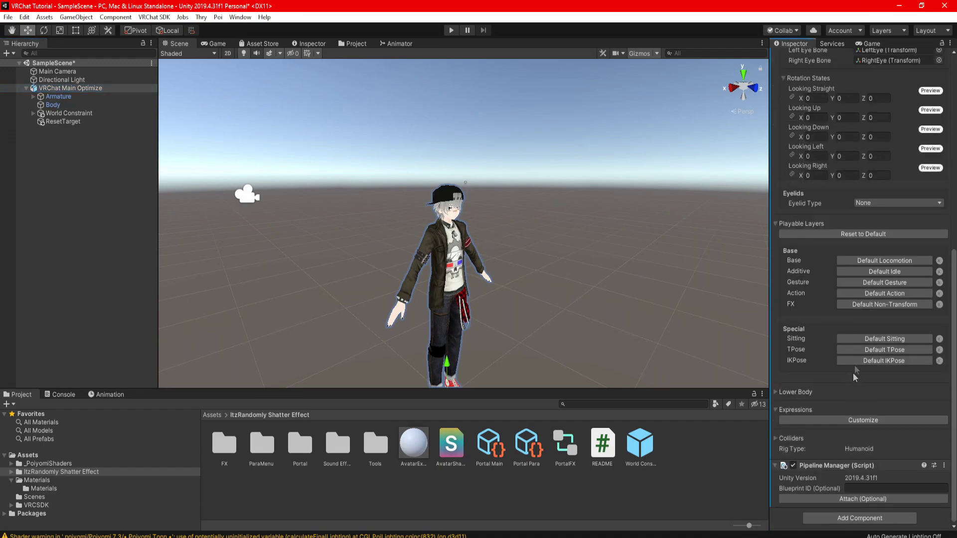
pyautogui.click(859, 305)
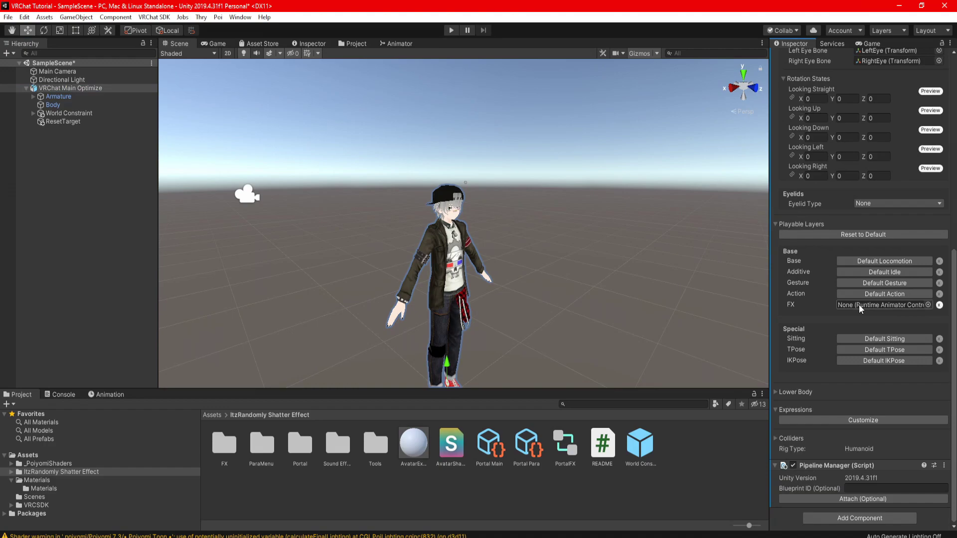
pyautogui.moveTo(565, 444); pyautogui.dragTo(884, 305)
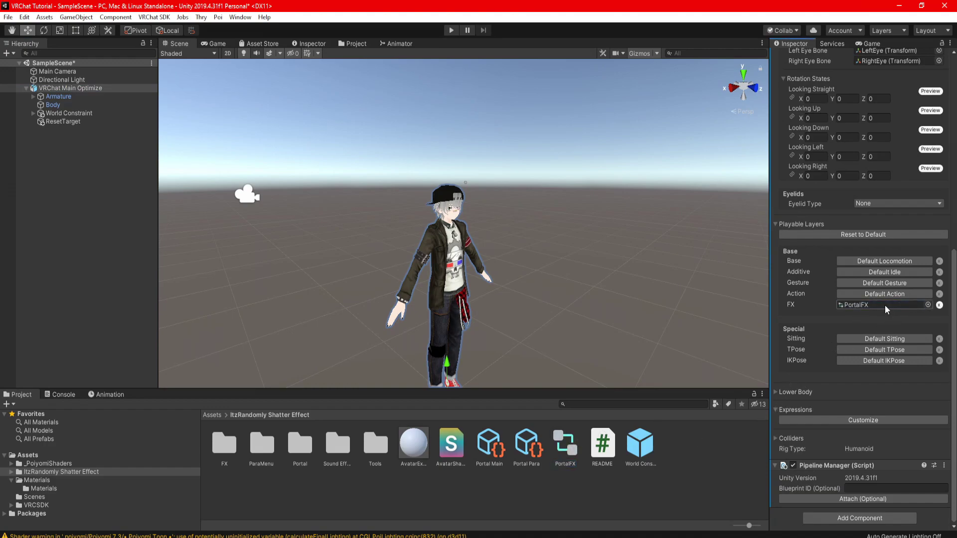
# Customize the avatar's Expressions with Portal Main as the menu and Portal Para as the parameters.
pyautogui.click(824, 419)
pyautogui.moveTo(526, 452); pyautogui.dragTo(870, 442)
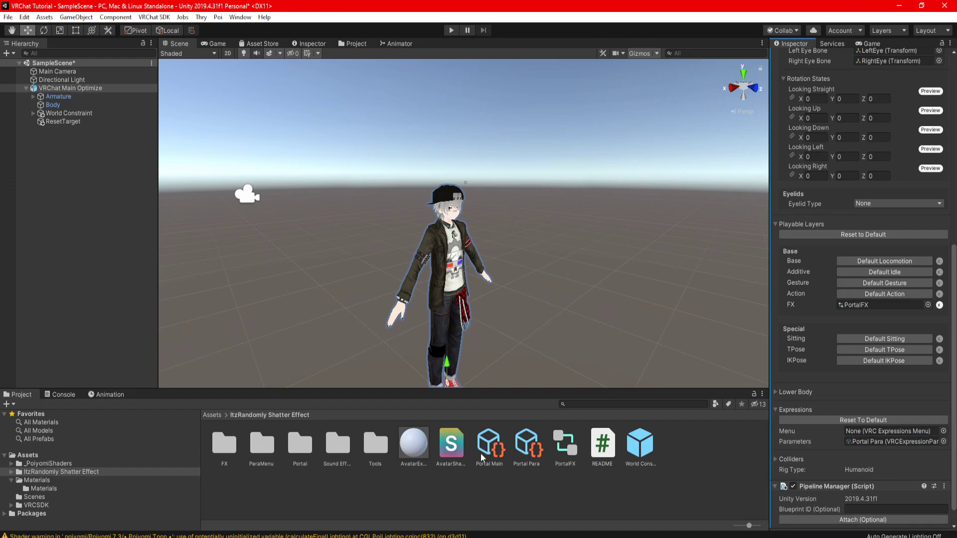
pyautogui.moveTo(492, 451); pyautogui.dragTo(870, 433)
# Enable PortalMesh Shatter inside World Constraint's Container and inspect the portal volume around the avatar.
pyautogui.press('w')
pyautogui.moveTo(469, 244); pyautogui.dragTo(412, 263, button='right')
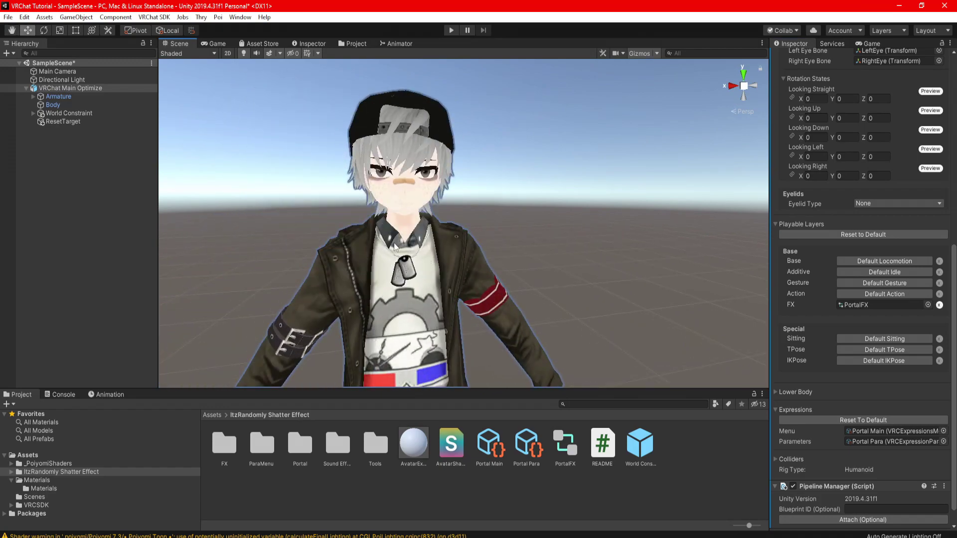
pyautogui.scroll(-10, 394, 246)
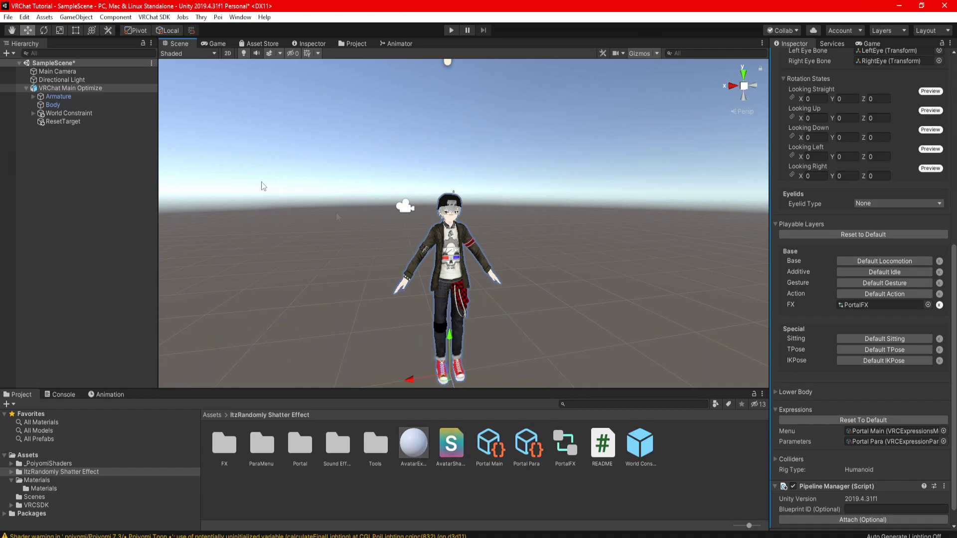
pyautogui.click(35, 111)
pyautogui.click(34, 111)
pyautogui.click(39, 121)
pyautogui.click(76, 130)
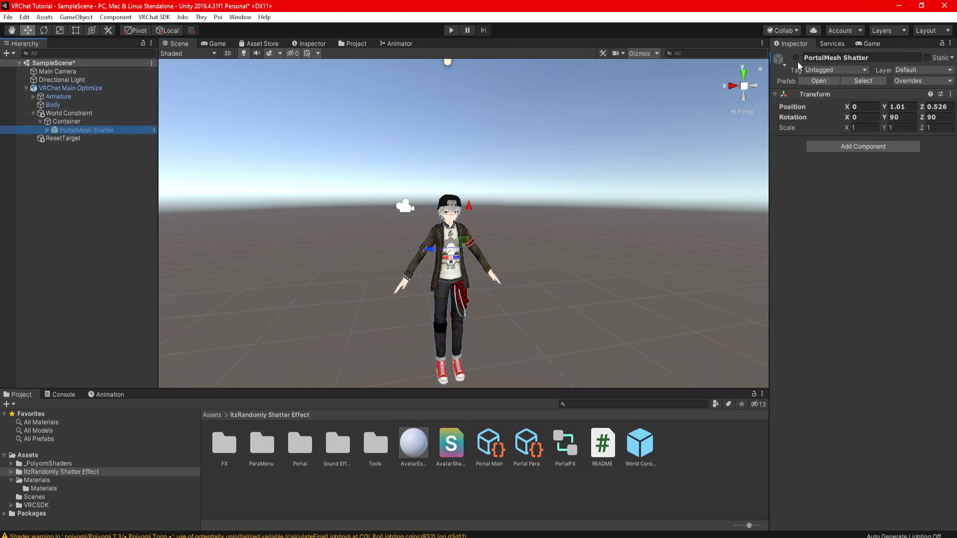
pyautogui.click(796, 58)
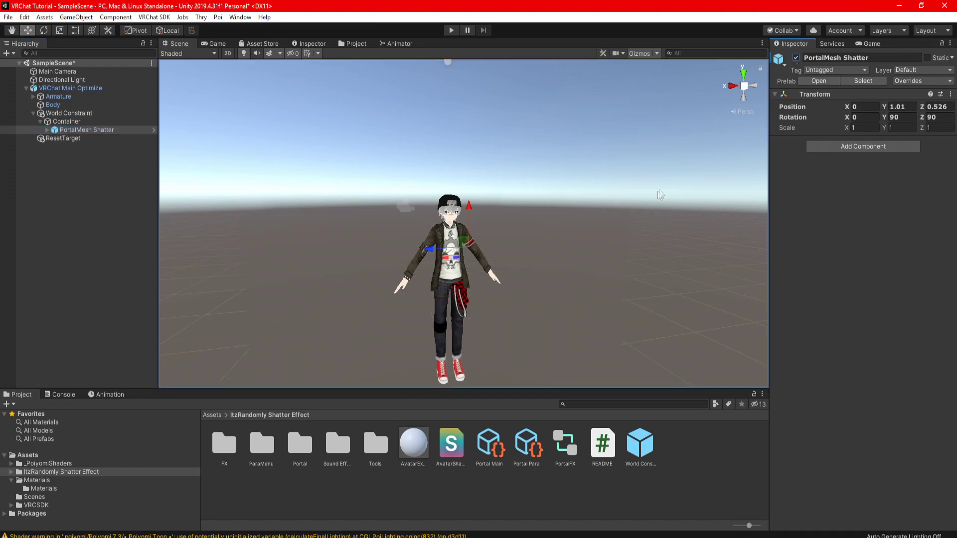
pyautogui.scroll(-5, 588, 206)
pyautogui.keyDown('alt'); pyautogui.moveTo(553, 213); pyautogui.dragTo(459, 249); pyautogui.keyUp('alt')
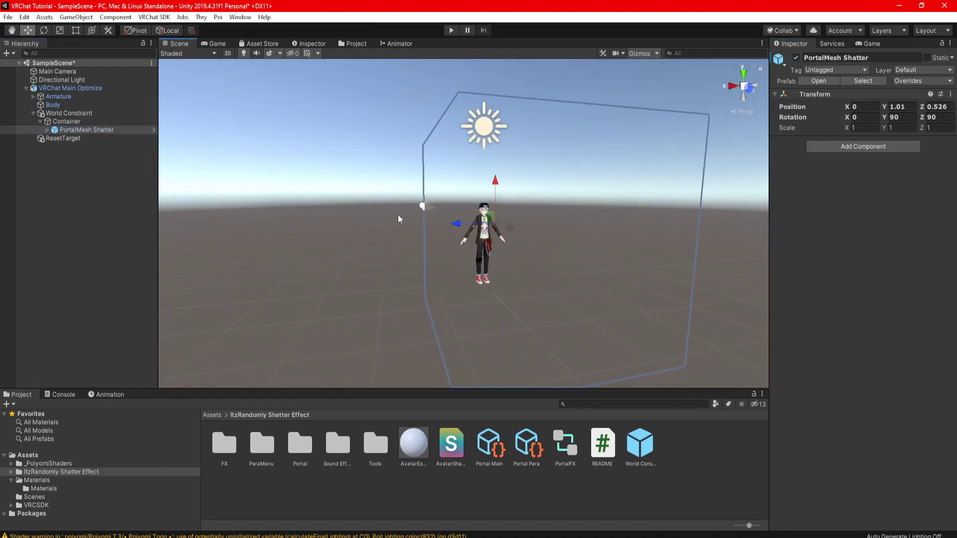
pyautogui.scroll(8, 494, 221)
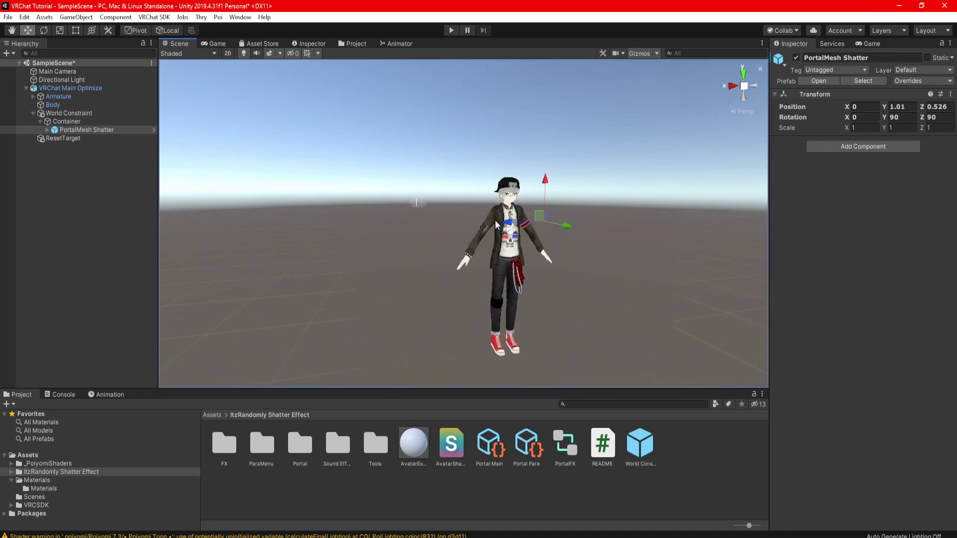
pyautogui.keyDown('alt'); pyautogui.moveTo(494, 222); pyautogui.dragTo(435, 171); pyautogui.keyUp('alt')
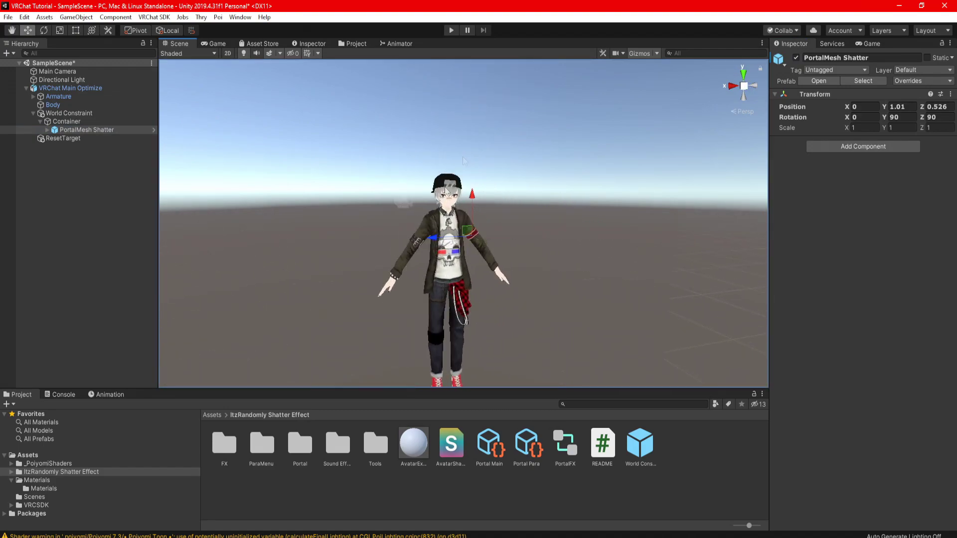
# Enable InnerPortal and disable Fracture under PortalMesh Shatter to preview the opened portal.
pyautogui.click(47, 130)
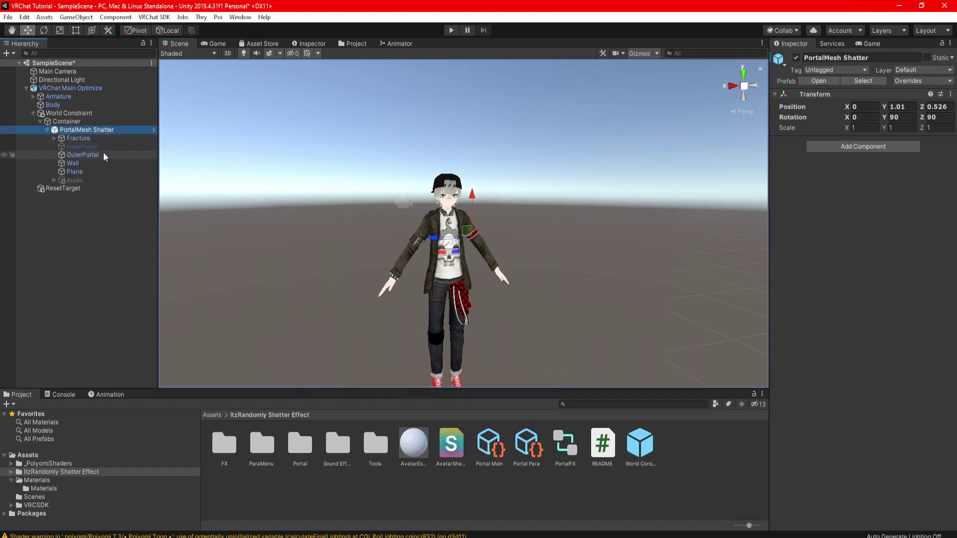
pyautogui.click(82, 147)
pyautogui.click(796, 58)
pyautogui.click(79, 138)
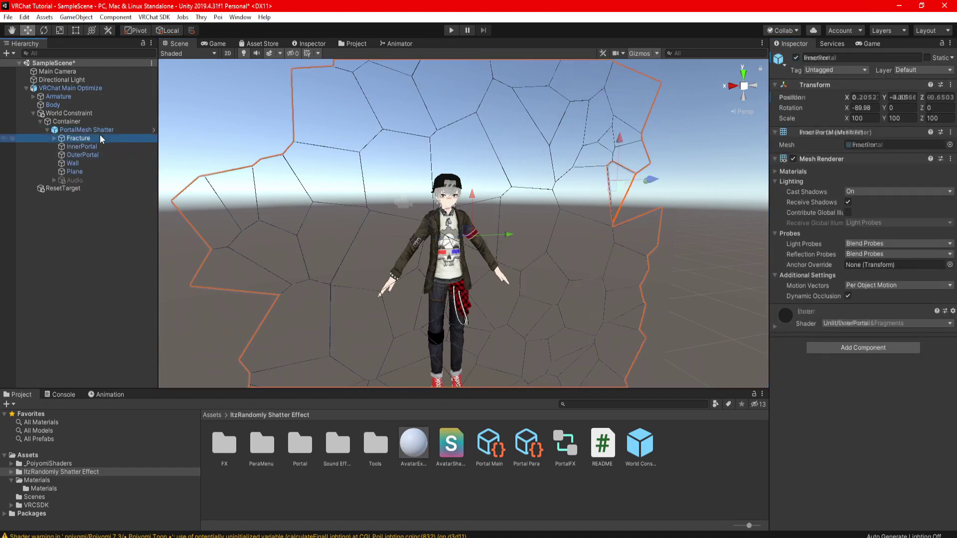
pyautogui.click(796, 58)
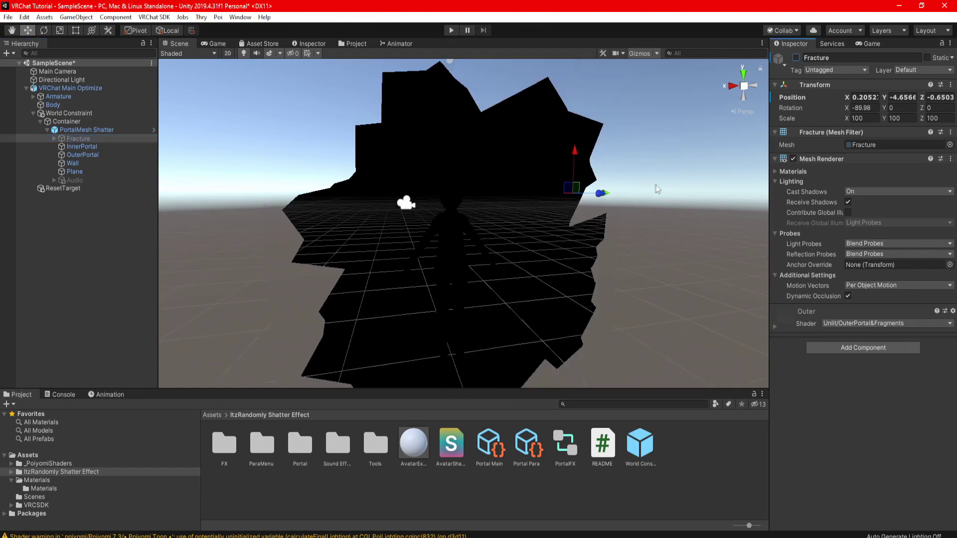
pyautogui.scroll(-3, 500, 244)
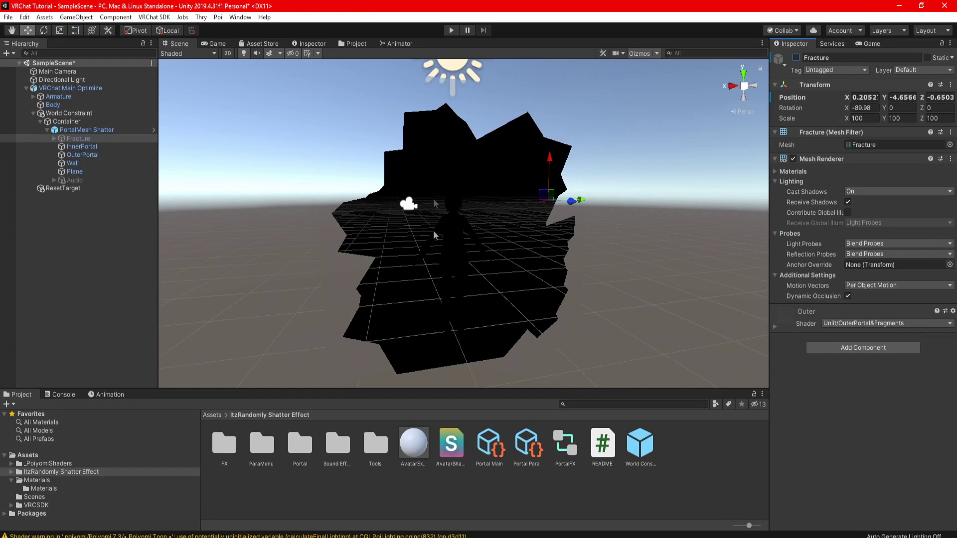
# Restore the portal's original toggles: Fracture enabled, InnerPortal and PortalMesh Shatter disabled.
pyautogui.click(796, 58)
pyautogui.click(96, 145)
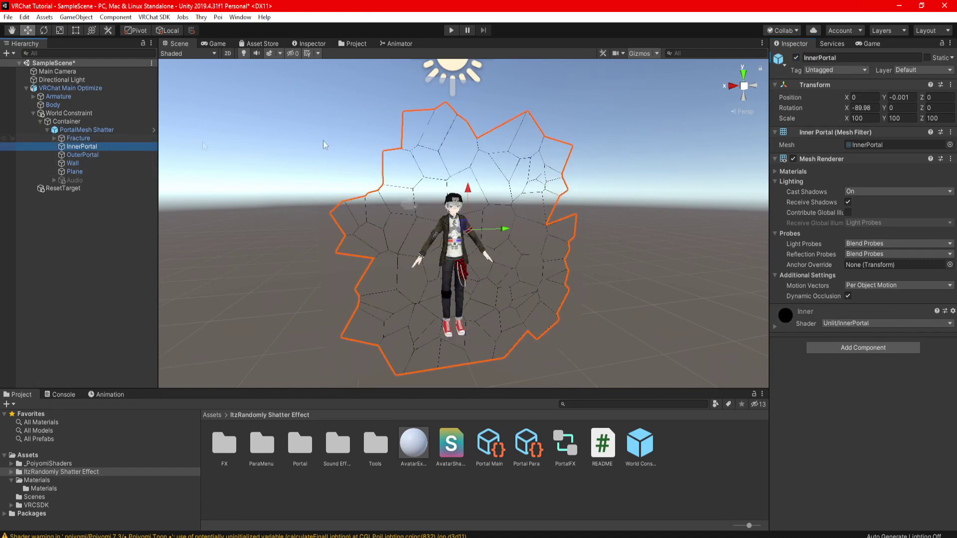
pyautogui.click(796, 57)
pyautogui.click(86, 129)
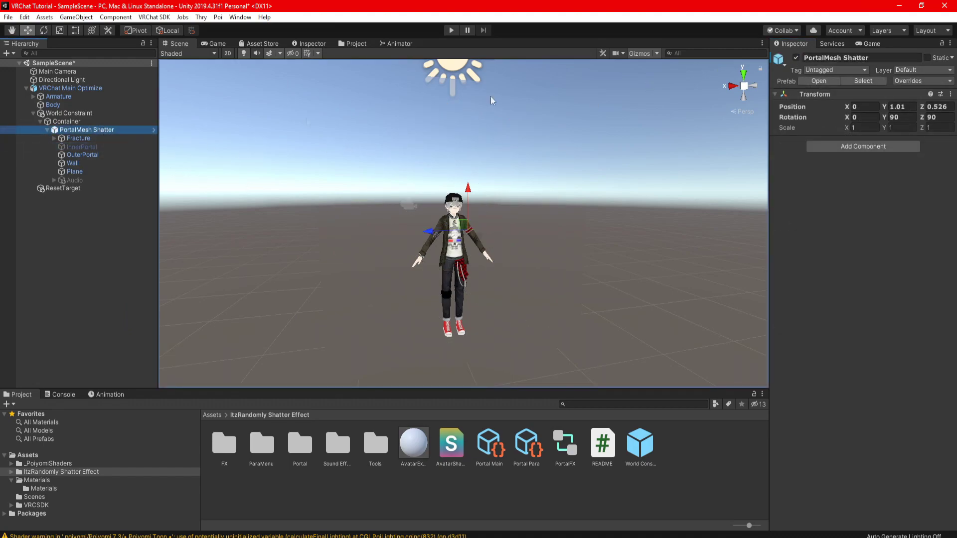
pyautogui.click(796, 58)
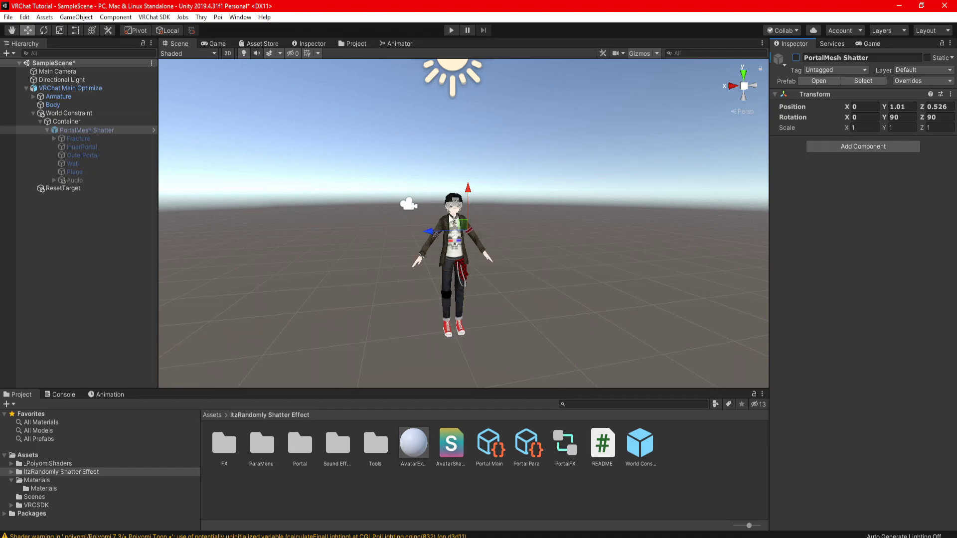
# Create a folder named "Portal Material" inside the top-level Materials folder.
pyautogui.scroll(5, 386, 310)
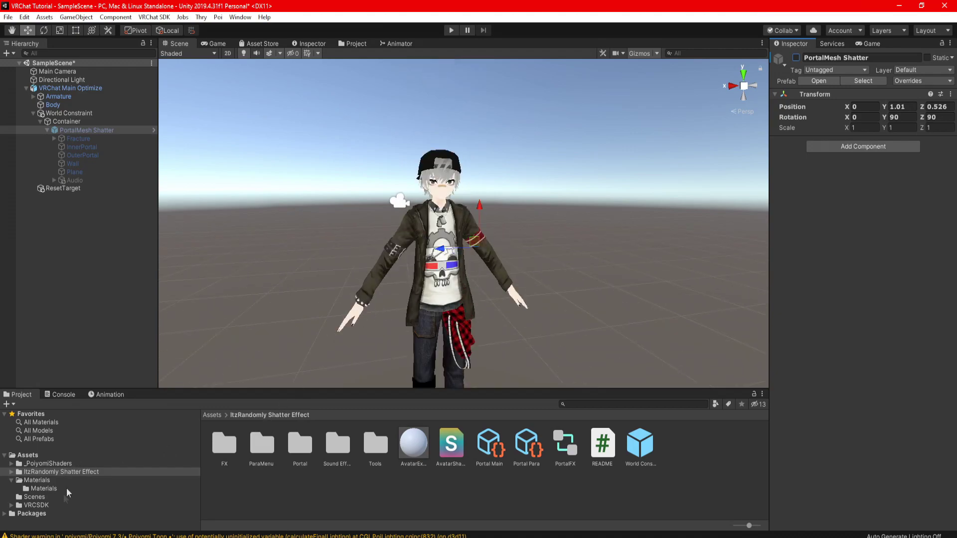
pyautogui.click(41, 486)
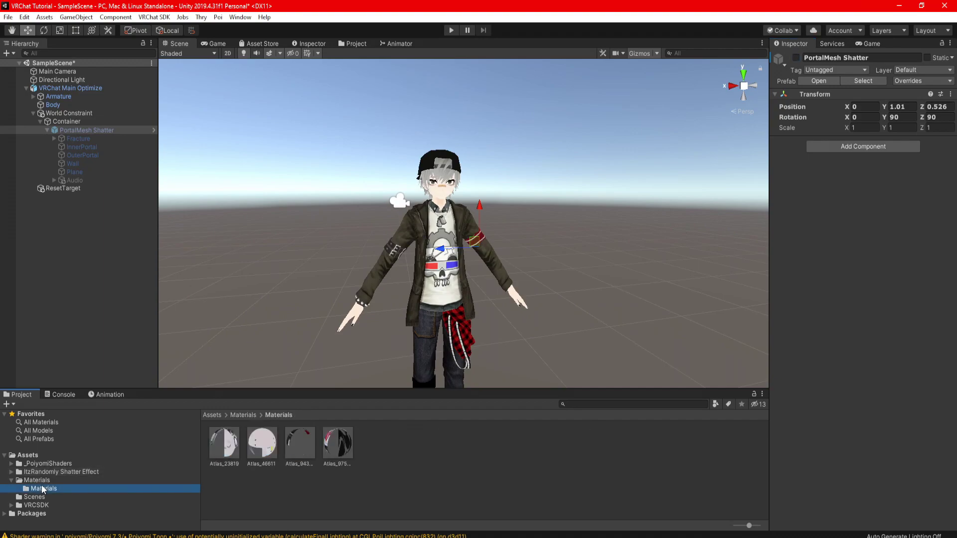
pyautogui.click(42, 481)
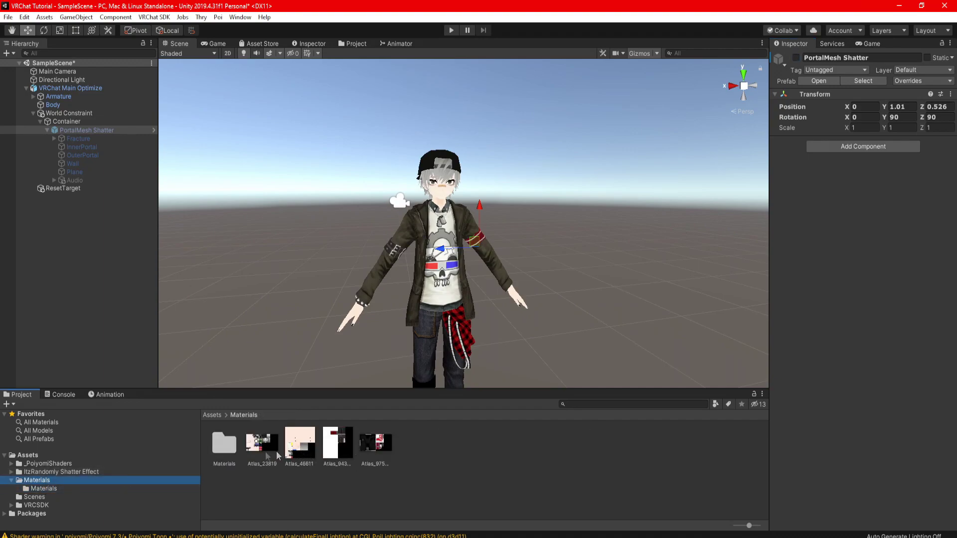
pyautogui.click(263, 479)
pyautogui.rightClick(436, 454)
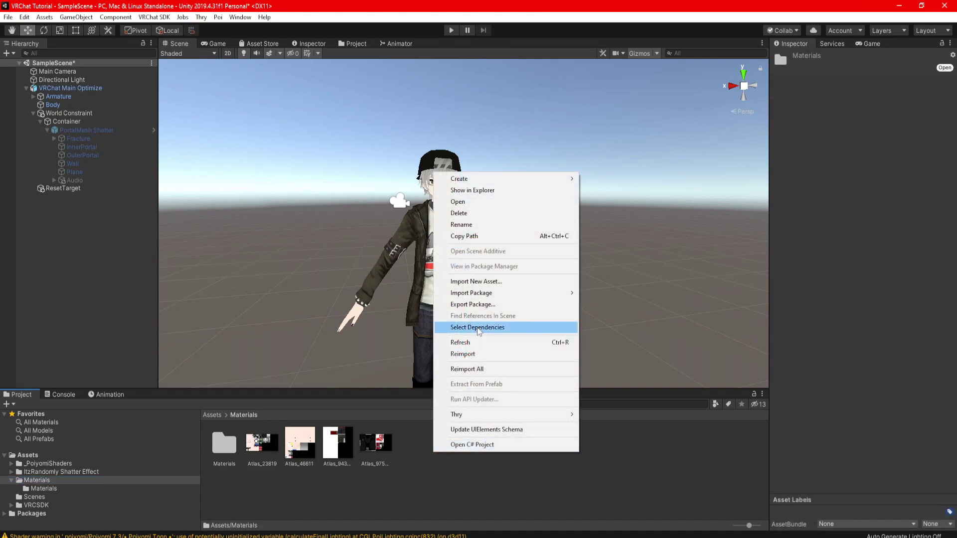
pyautogui.moveTo(480, 183)
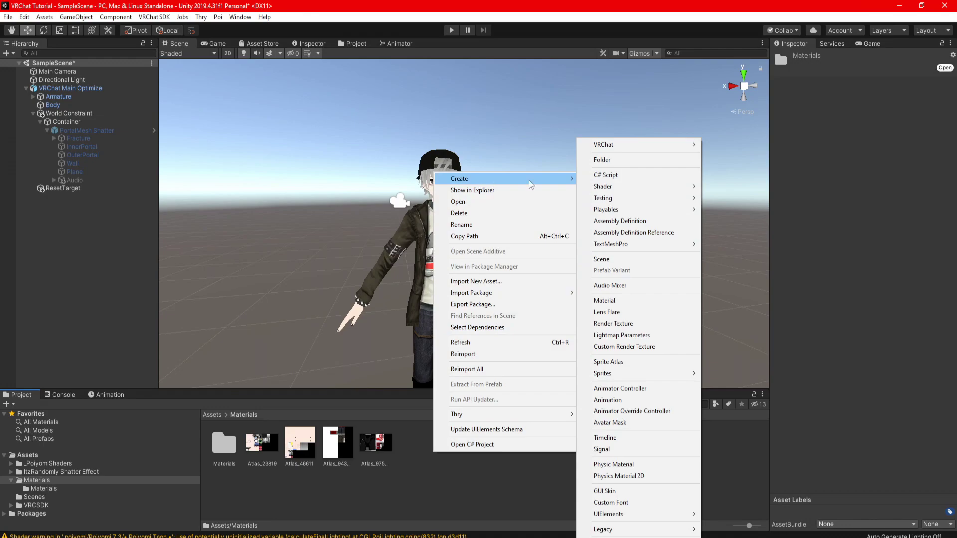
pyautogui.click(602, 160)
pyautogui.write('Portal M')
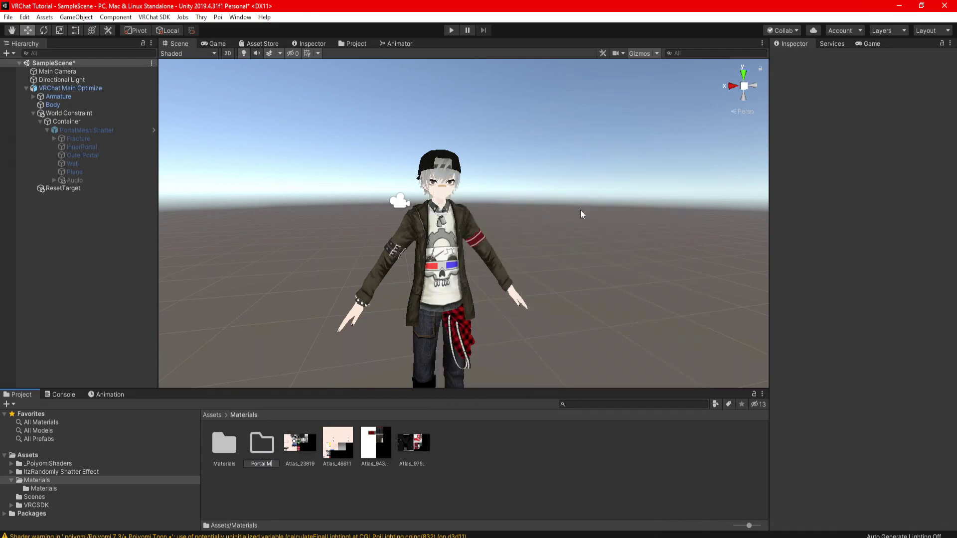
pyautogui.write('aterial')
pyautogui.press('Return')
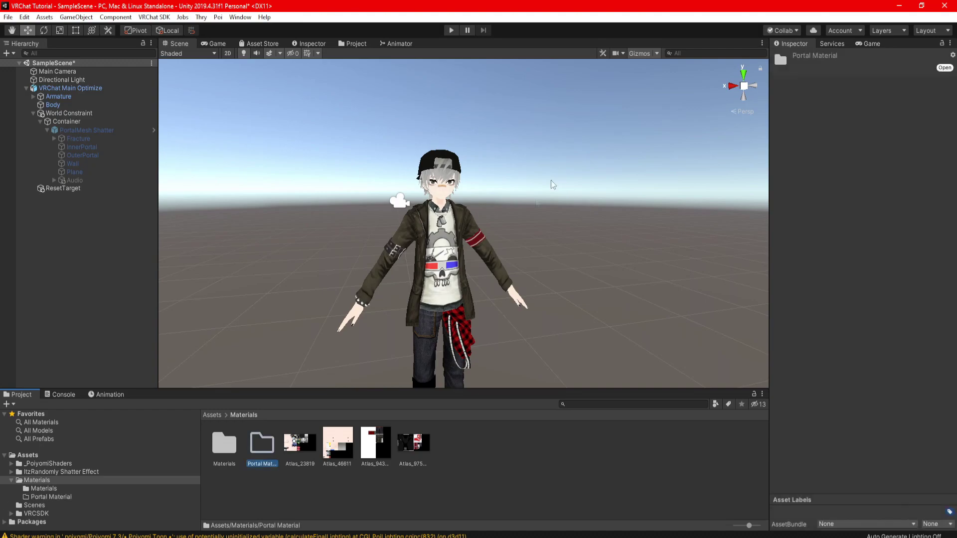
# Create four new materials inside the Portal Material folder, keeping their default names.
pyautogui.click(288, 497)
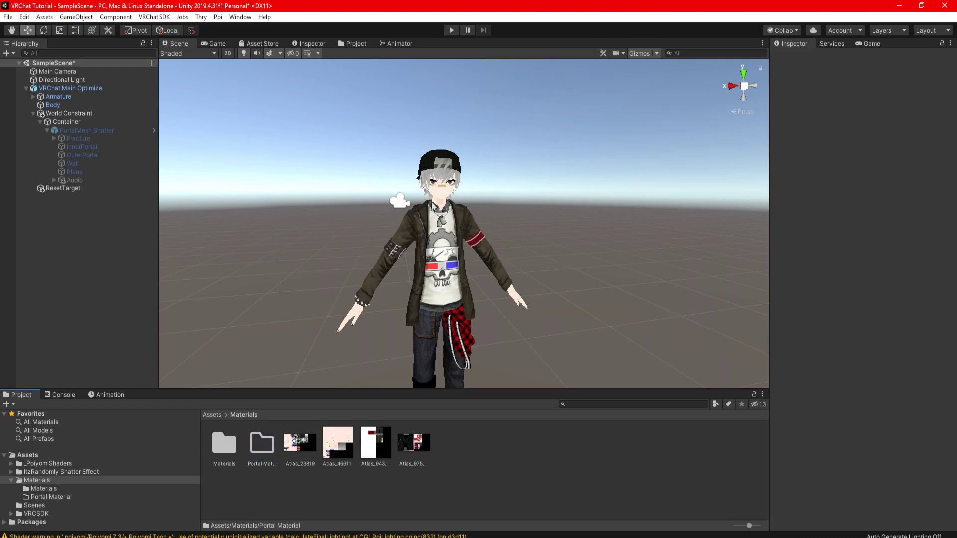
pyautogui.doubleClick(263, 448)
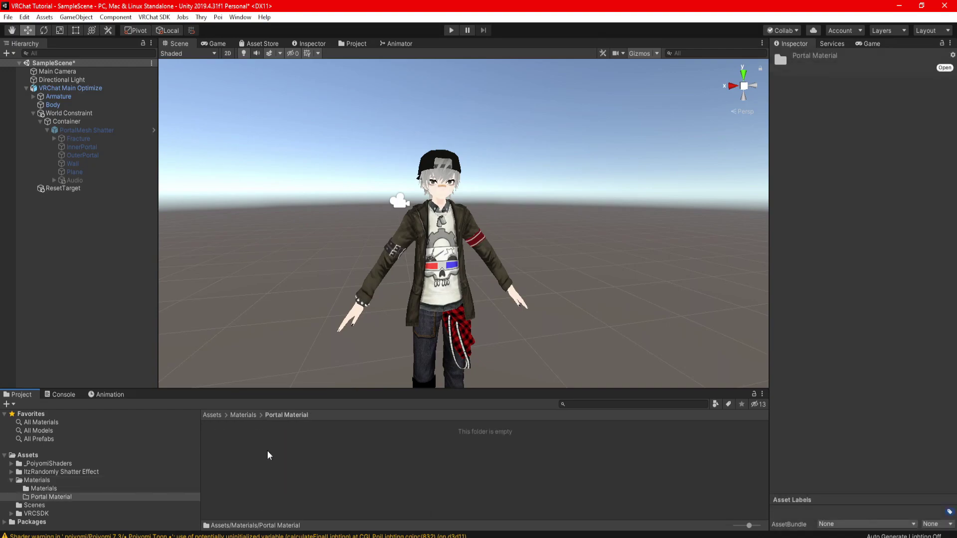
pyautogui.rightClick(260, 452)
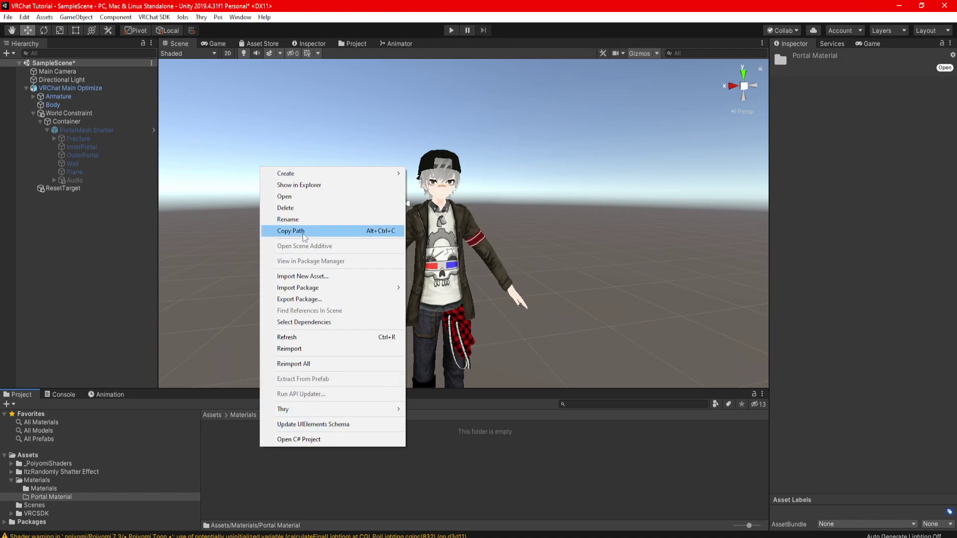
pyautogui.moveTo(309, 174)
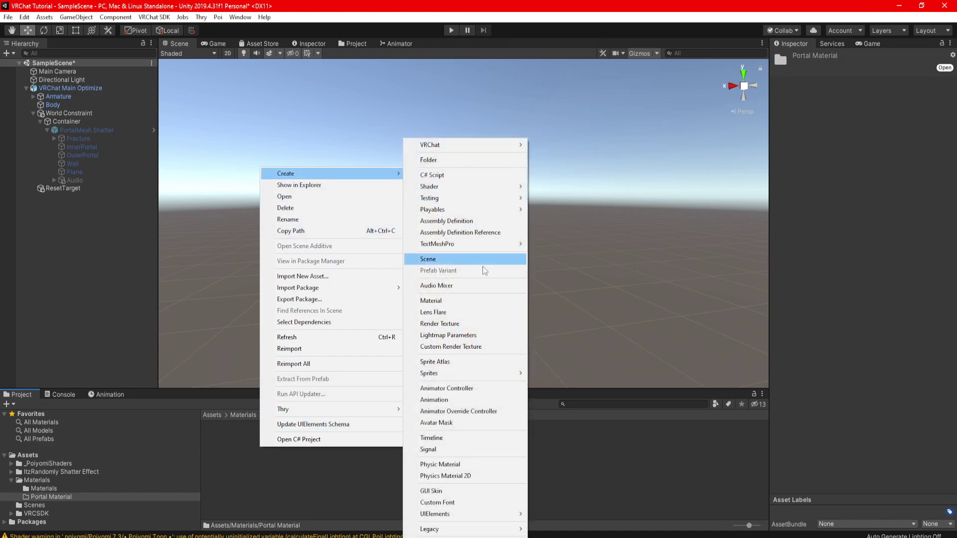
pyautogui.click(461, 305)
pyautogui.rightClick(281, 464)
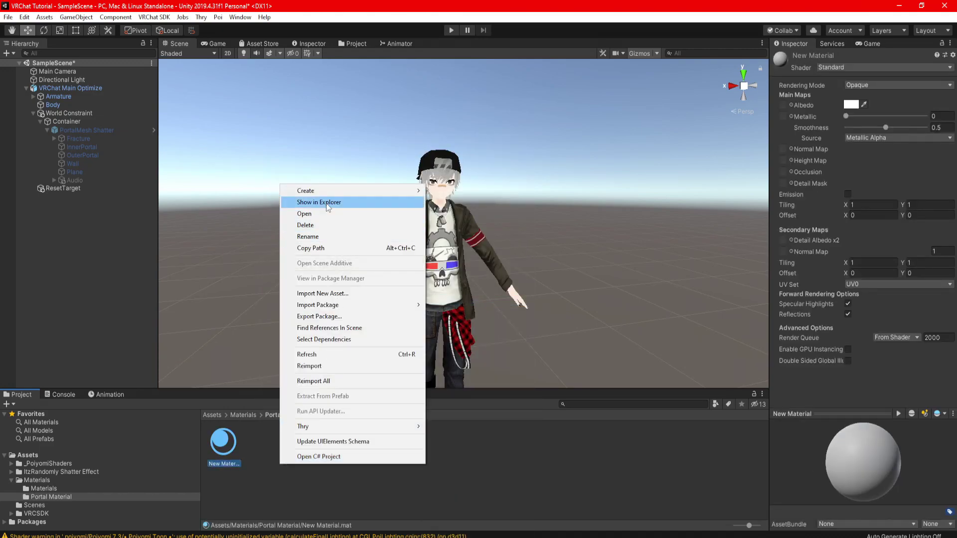
pyautogui.moveTo(326, 196)
pyautogui.click(452, 300)
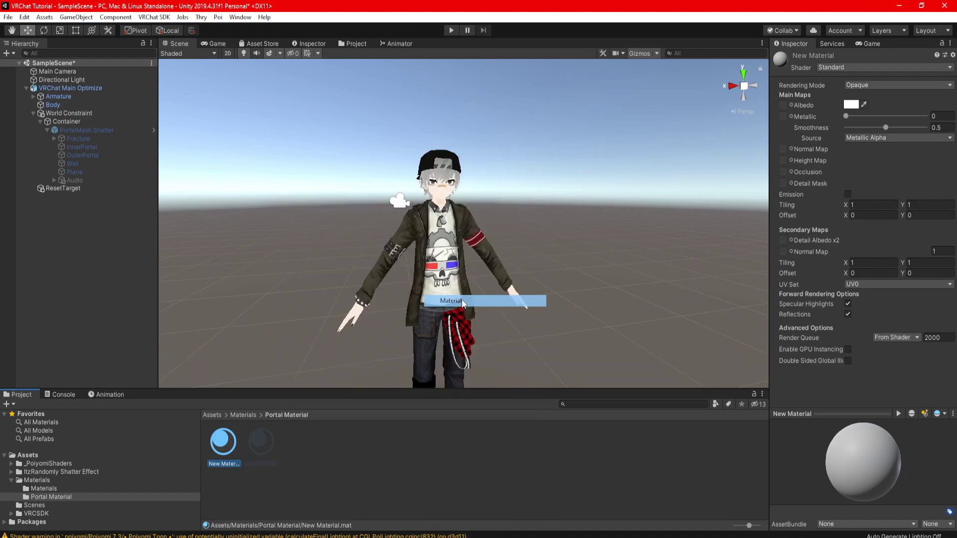
pyautogui.rightClick(323, 461)
pyautogui.moveTo(379, 185)
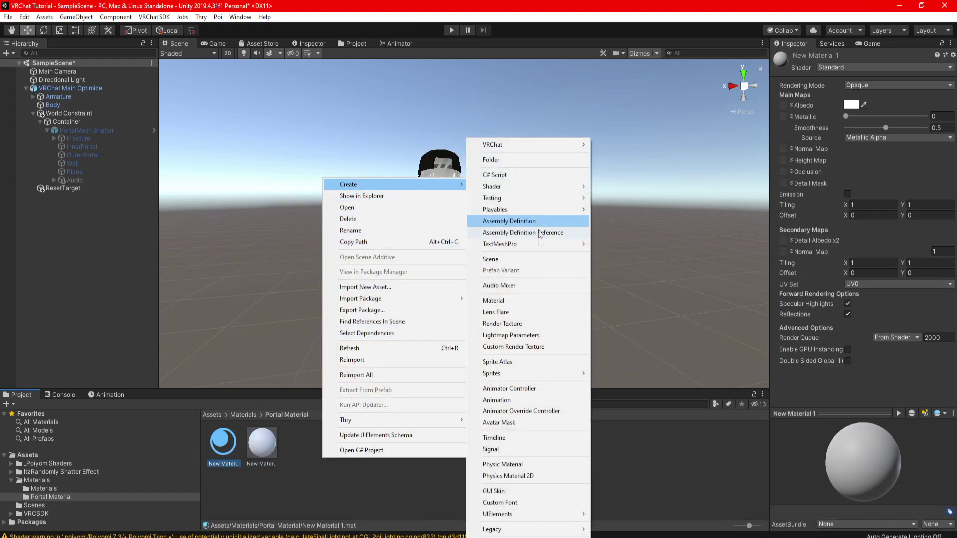
pyautogui.click(516, 305)
pyautogui.rightClick(375, 447)
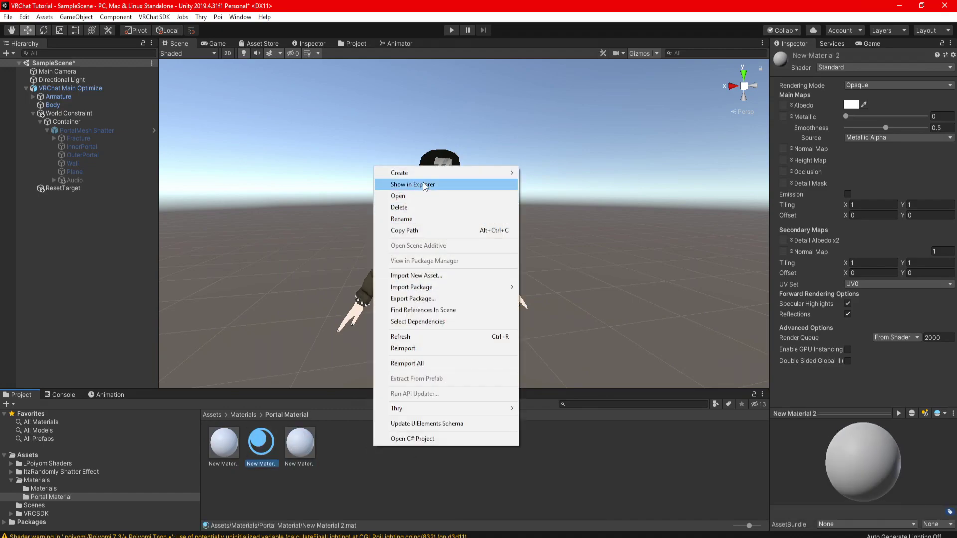
pyautogui.moveTo(426, 177)
pyautogui.click(563, 303)
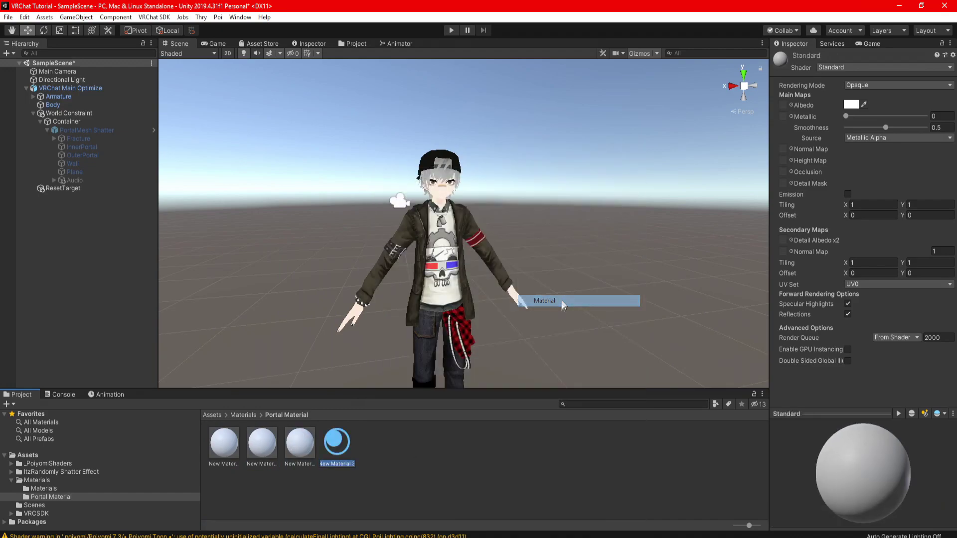
pyautogui.press('Return')
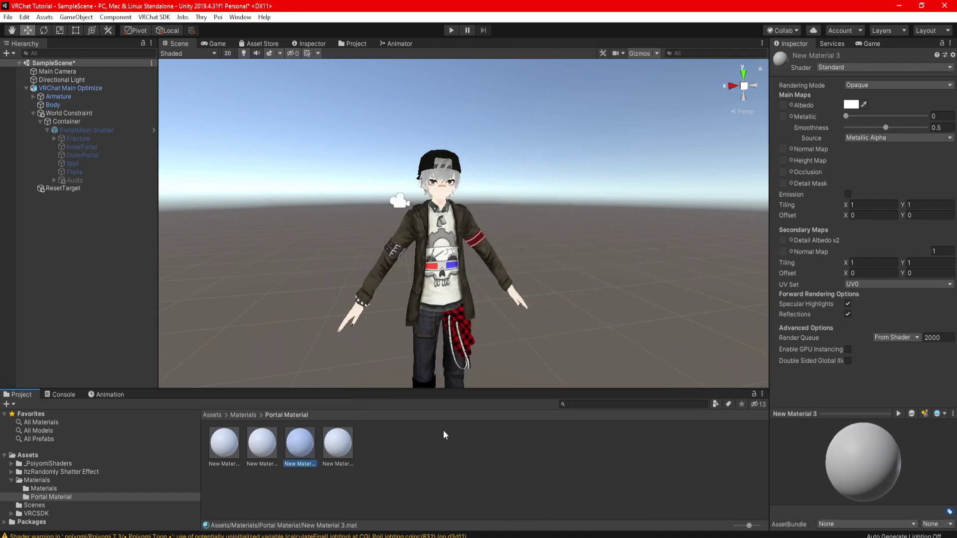
pyautogui.click(386, 480)
# Change the shader of the material named New Material from Standard to Poiyomi Toon under Poiyomi 7.3.
pyautogui.click(345, 450)
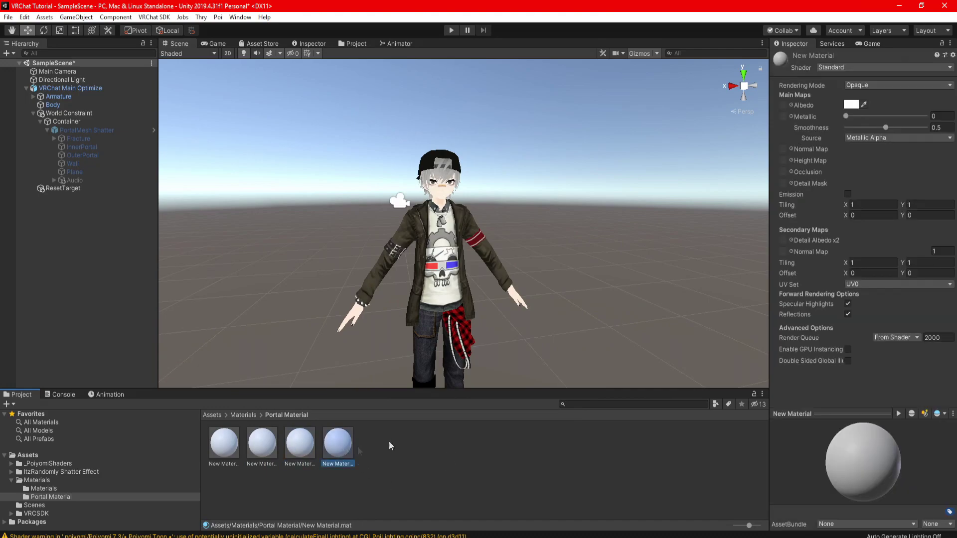
pyautogui.click(842, 69)
pyautogui.click(847, 115)
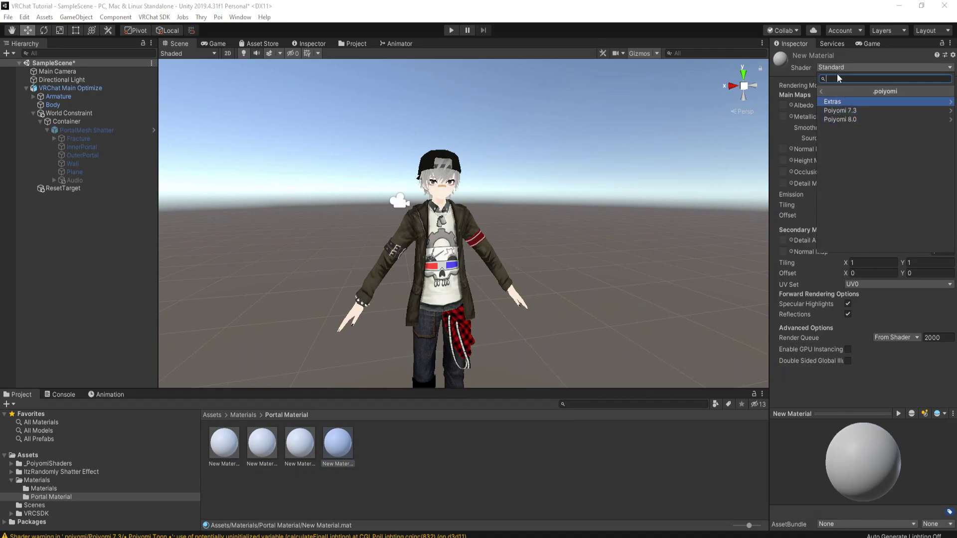
pyautogui.click(842, 110)
pyautogui.click(847, 100)
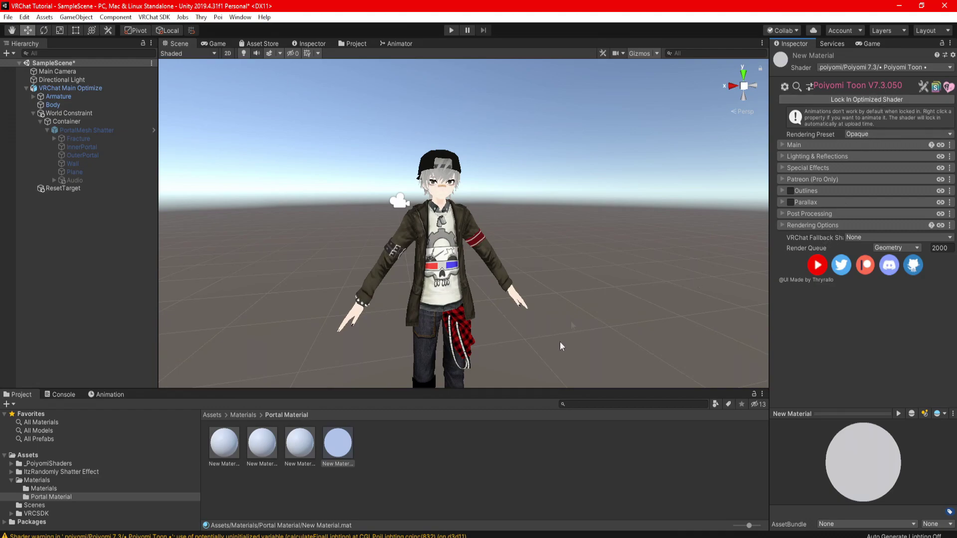
# Assign the Atlas_23819 texture as the Main Texture of New Material.
pyautogui.click(782, 144)
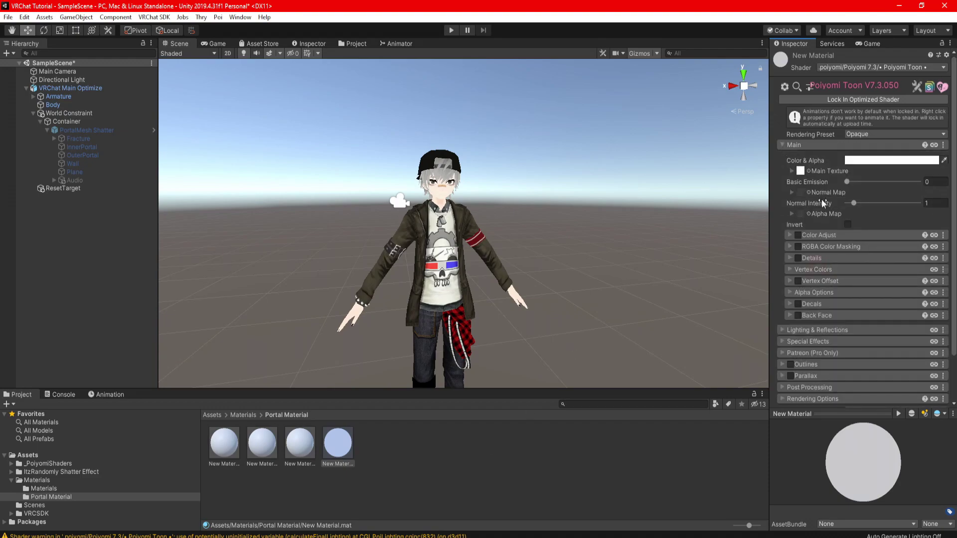
pyautogui.click(809, 171)
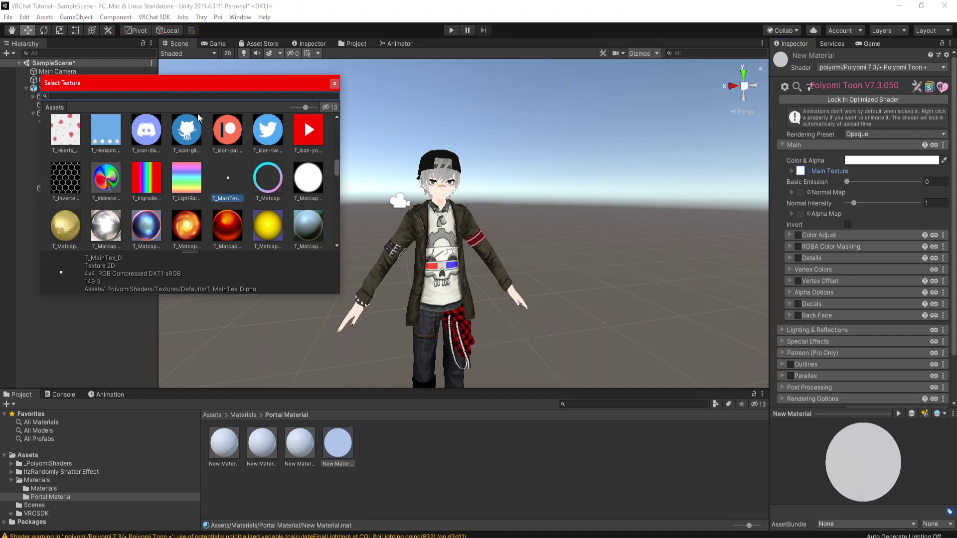
pyautogui.write('atlas')
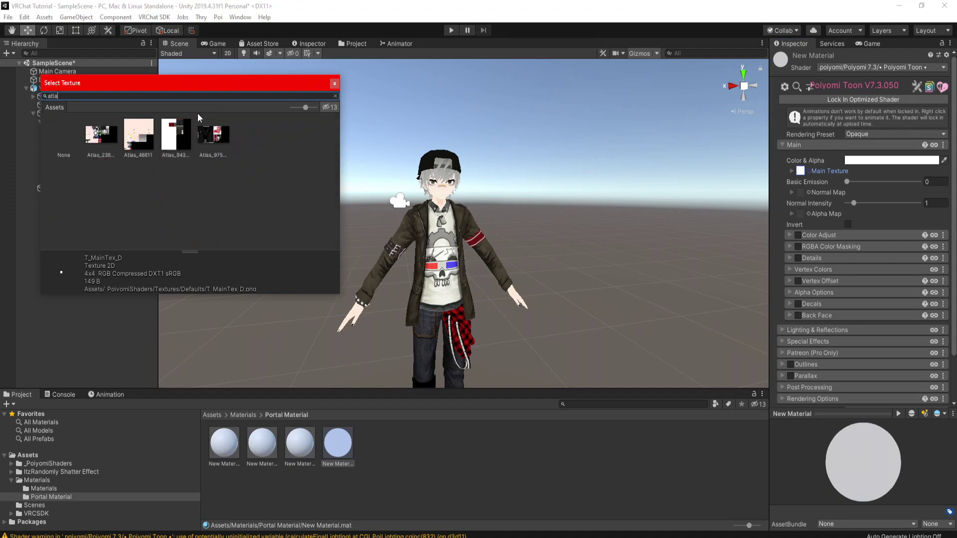
pyautogui.click(105, 139)
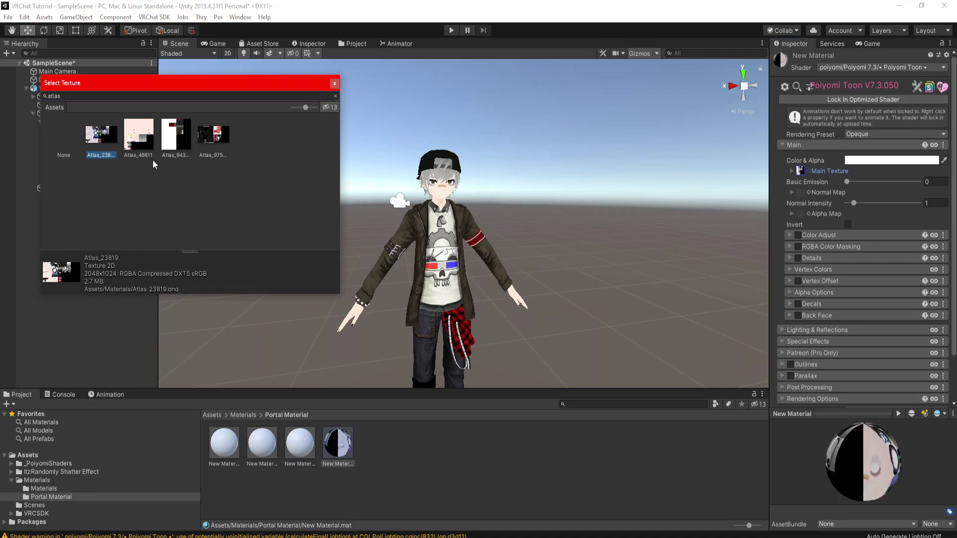
pyautogui.click(335, 84)
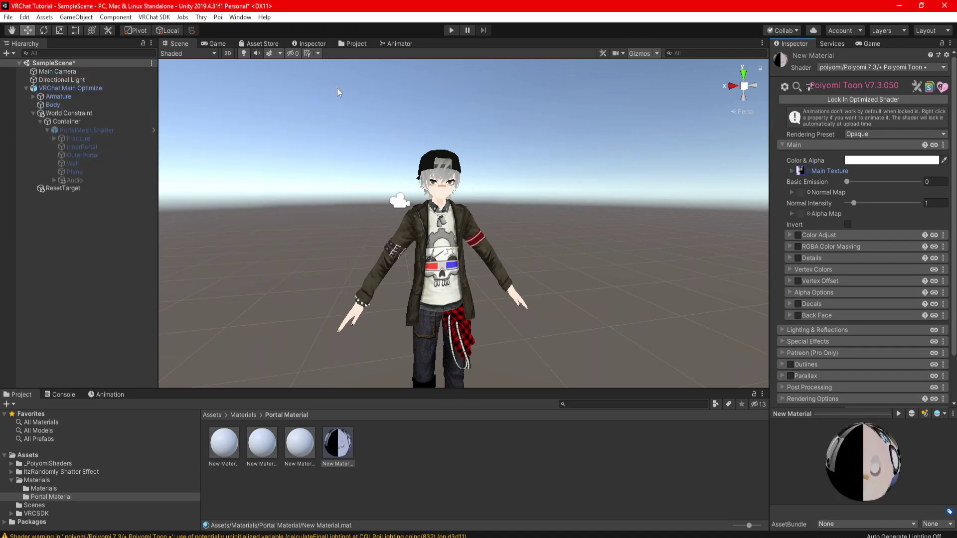
# Apply the textured portal materials to the matching parts of the avatar in the scene.
pyautogui.click(302, 445)
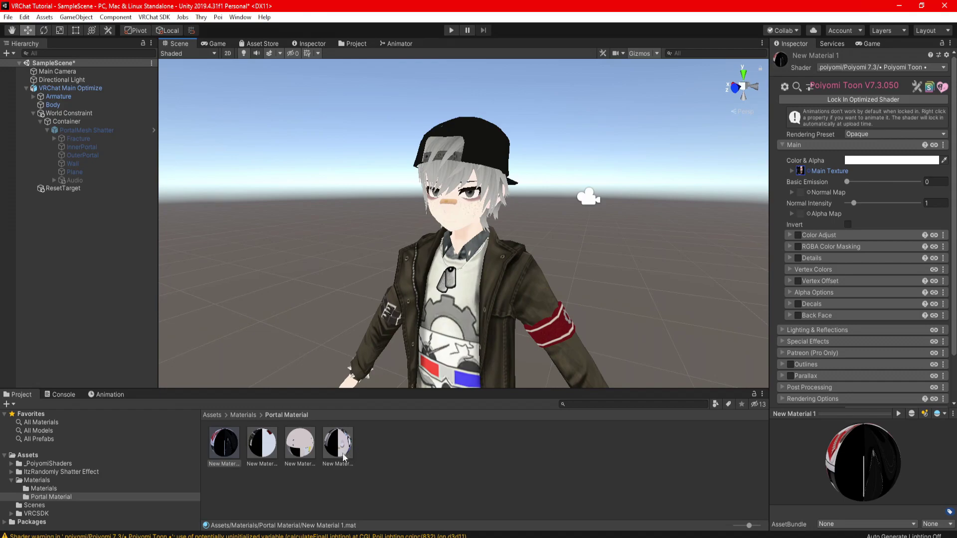
pyautogui.moveTo(341, 454); pyautogui.dragTo(436, 219)
pyautogui.scroll(-4, 423, 369)
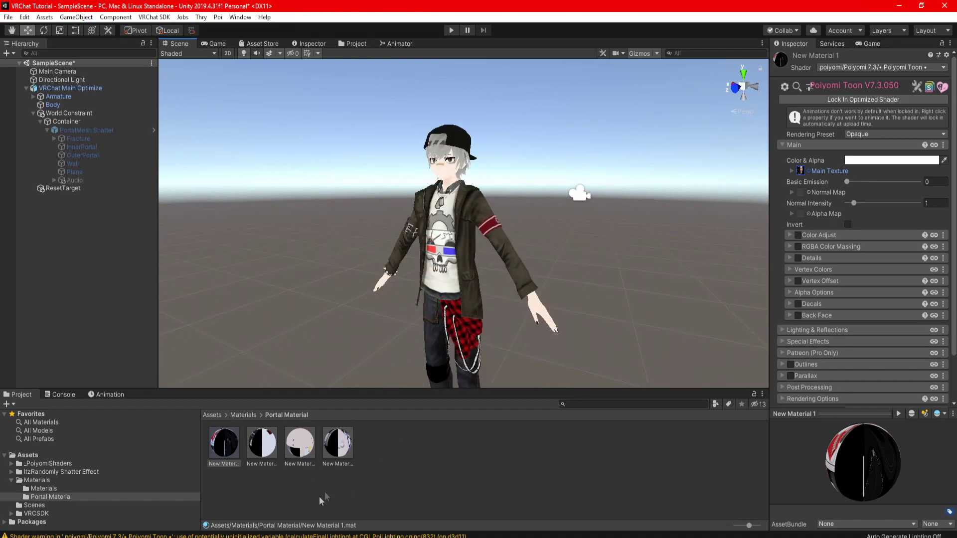
pyautogui.moveTo(305, 451); pyautogui.dragTo(292, 428)
pyautogui.moveTo(332, 380); pyautogui.dragTo(329, 333, button='middle')
pyautogui.moveTo(224, 446); pyautogui.dragTo(438, 381)
pyautogui.moveTo(439, 382); pyautogui.dragTo(380, 298, button='middle')
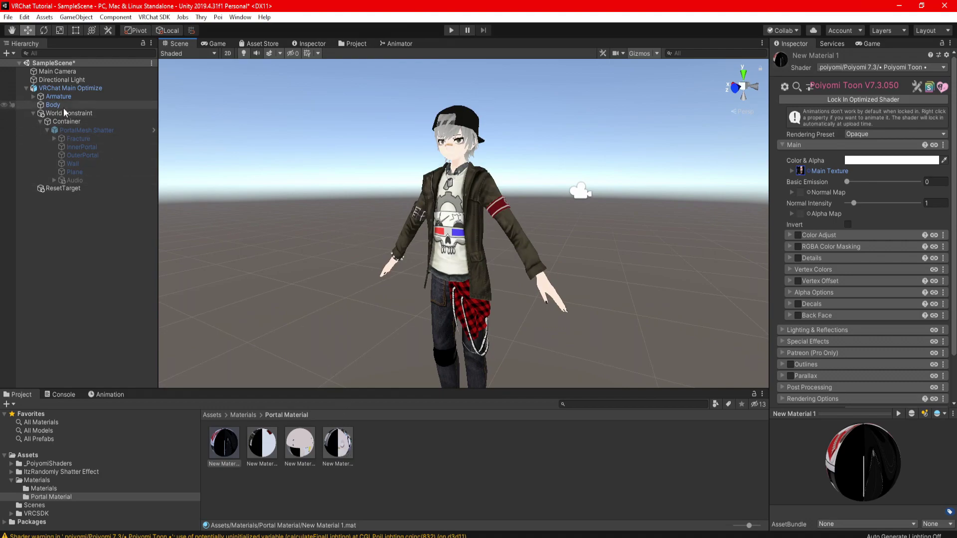
# In New Material on the avatar's Body, set the stencil reference to 5 and the stencil compare function to Equal.
pyautogui.click(53, 105)
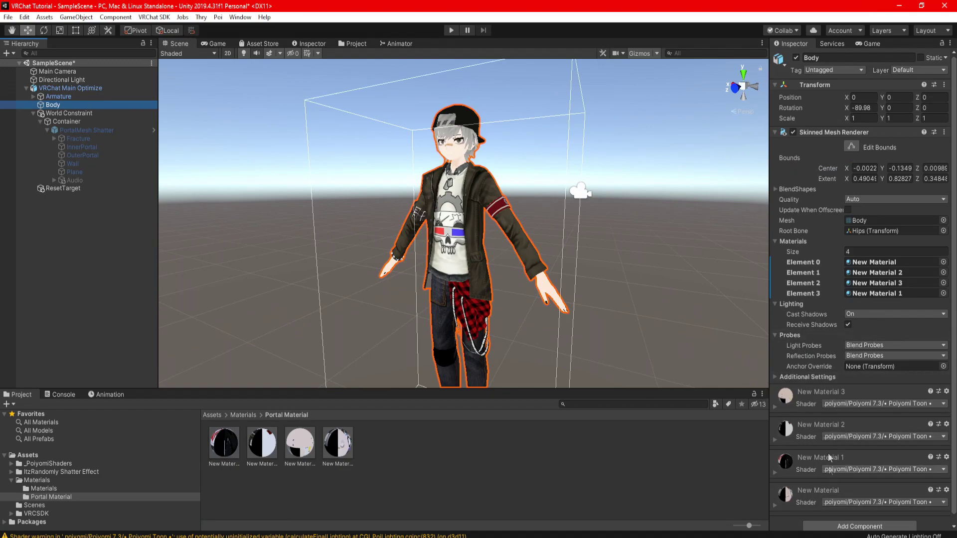
pyautogui.scroll(-1, 828, 458)
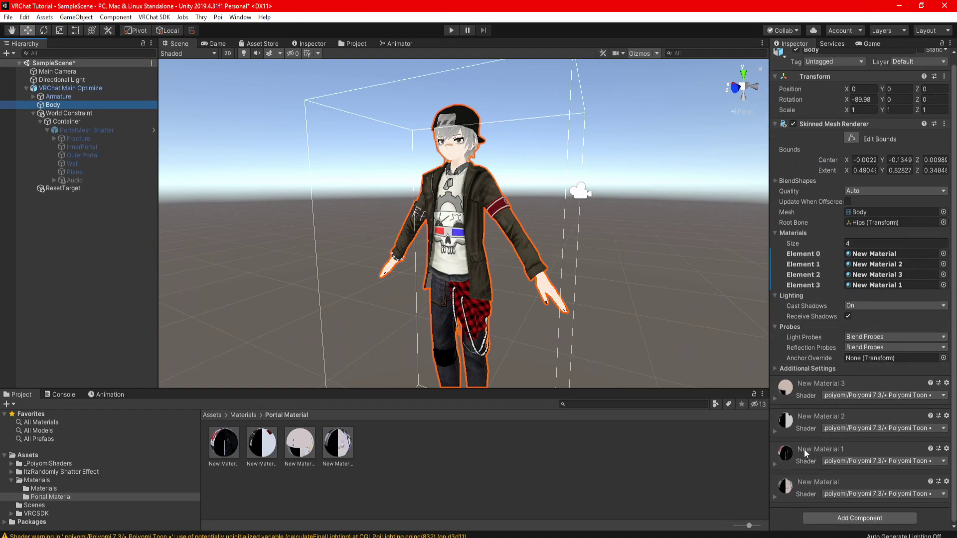
pyautogui.click(775, 497)
pyautogui.scroll(-10, 805, 453)
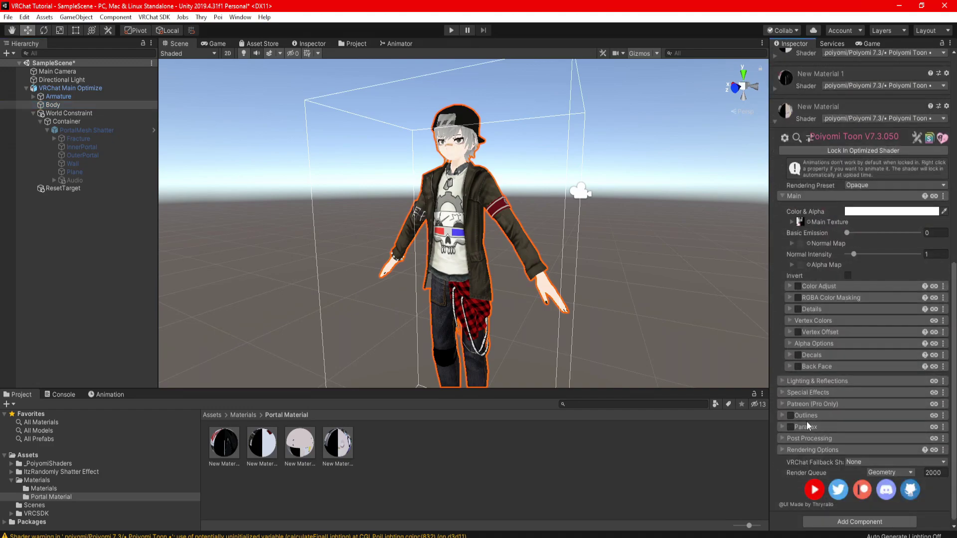
pyautogui.click(780, 450)
pyautogui.scroll(-5, 780, 450)
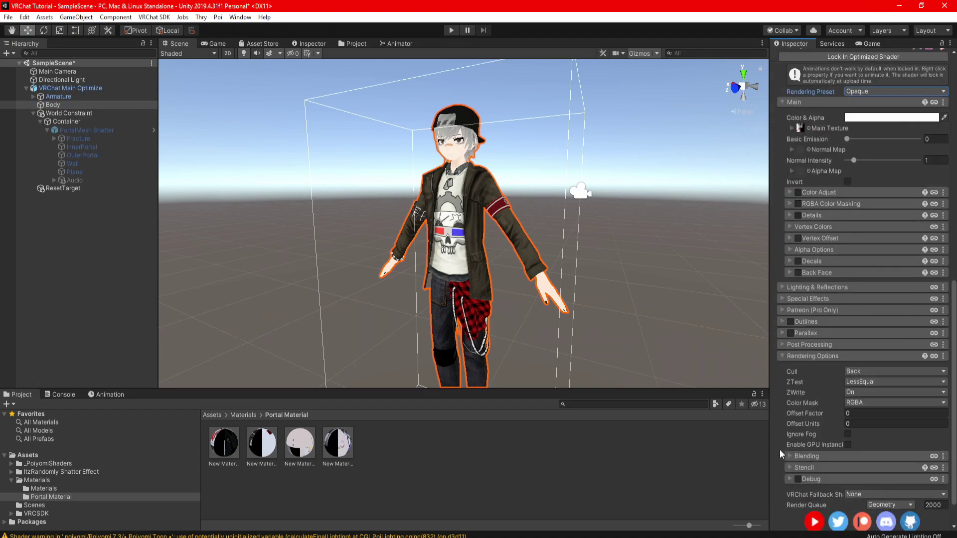
pyautogui.click(789, 432)
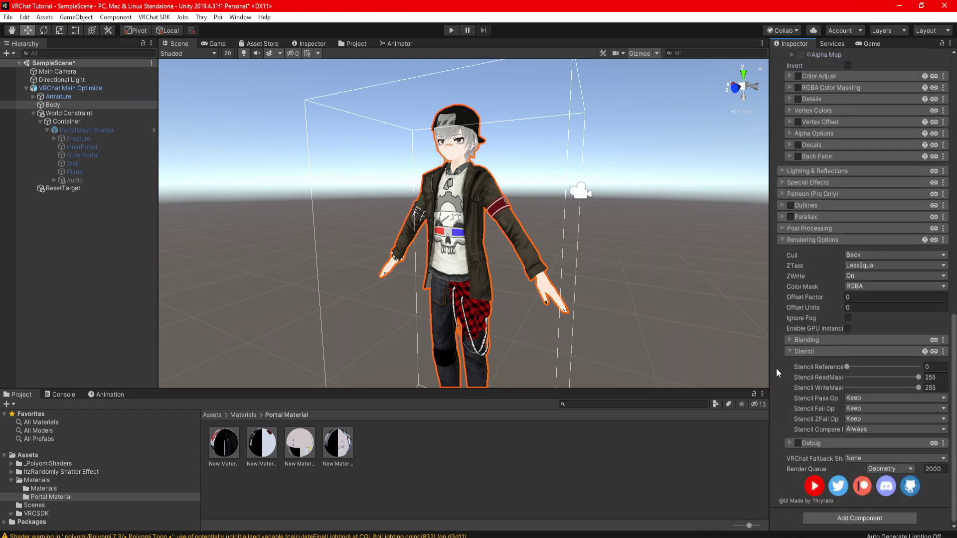
pyautogui.click(932, 368)
pyautogui.write('5')
pyautogui.click(868, 429)
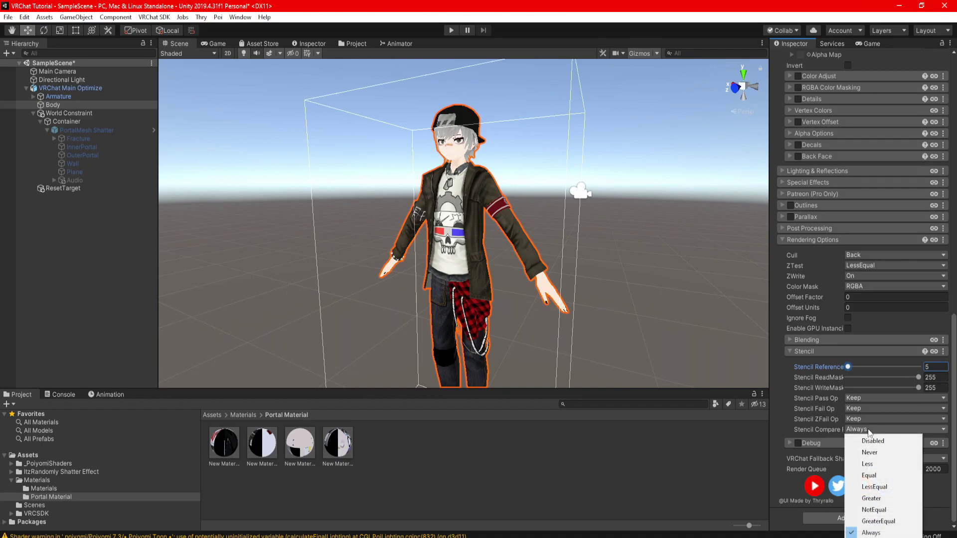
pyautogui.click(876, 478)
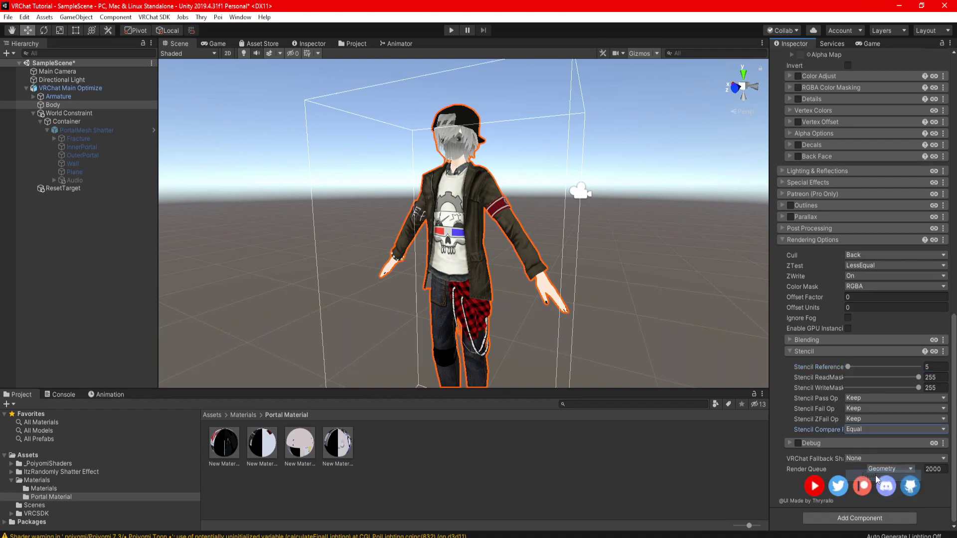
# Set the render queue of New Material to 5000.
pyautogui.click(937, 472)
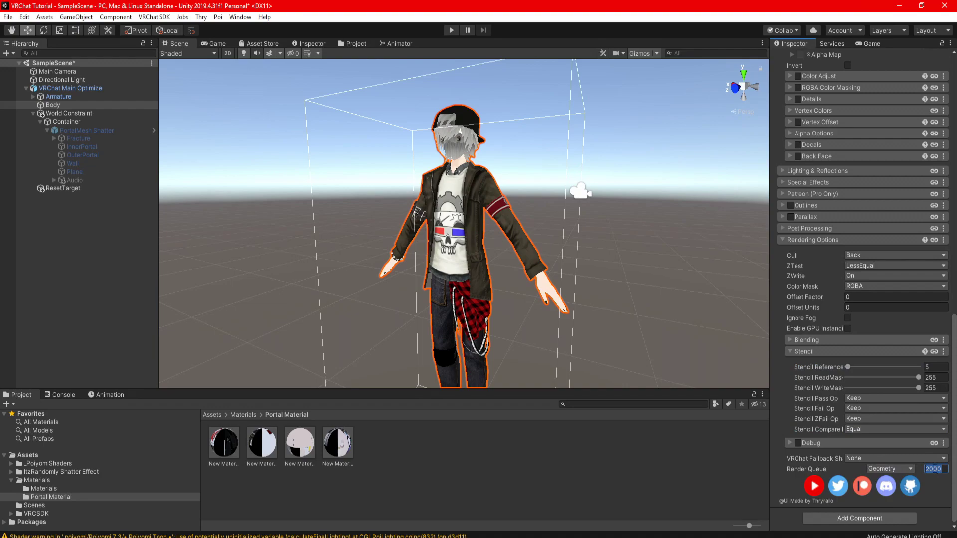
pyautogui.write('5000')
pyautogui.press('Return')
# Switch New Material's rendering preset to Cutout and enter 5000 as its render queue again.
pyautogui.scroll(5, 937, 348)
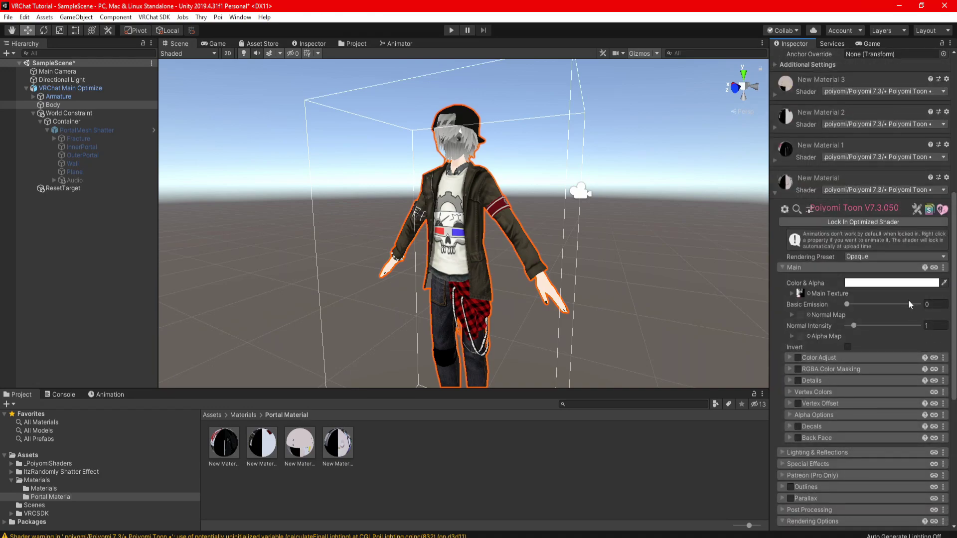
pyautogui.click(881, 256)
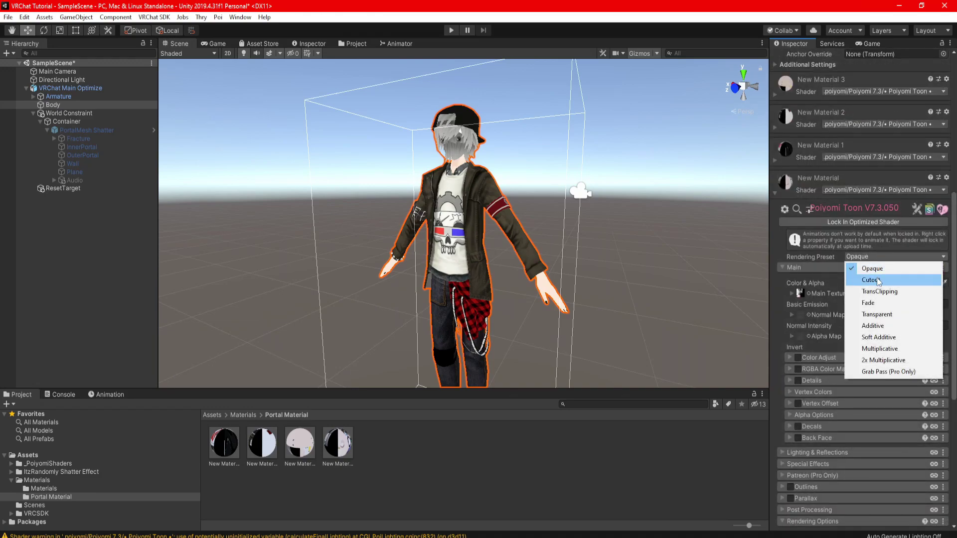
pyautogui.click(878, 281)
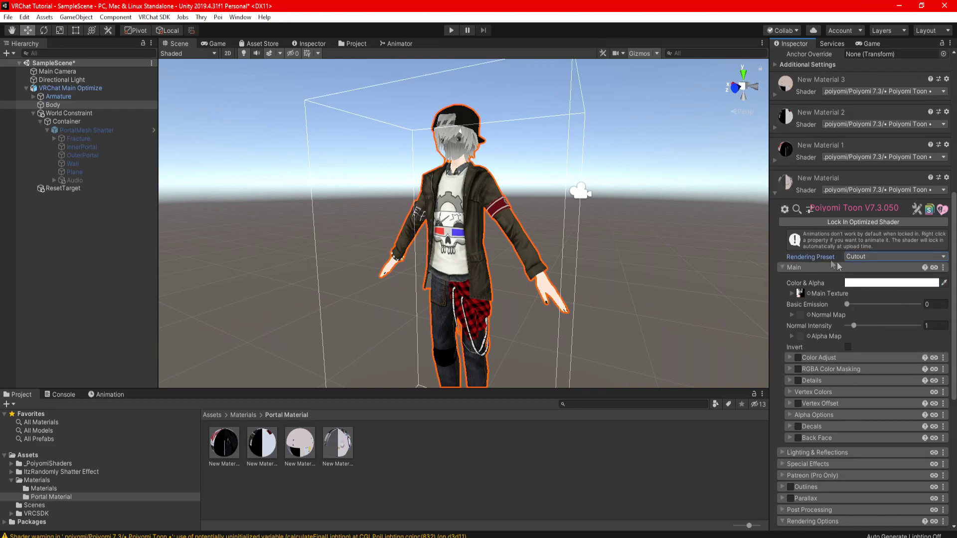
pyautogui.scroll(-10, 877, 304)
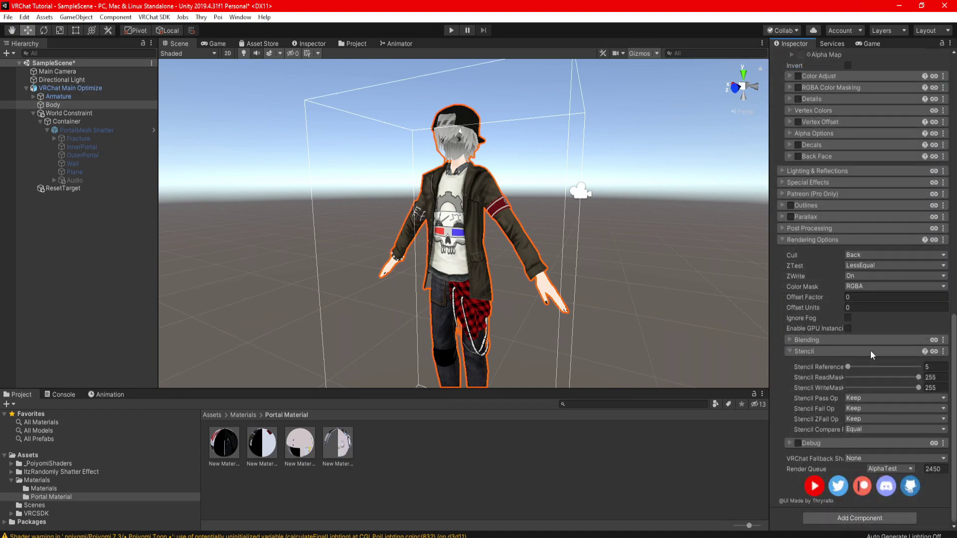
pyautogui.click(934, 467)
pyautogui.write('5000')
# Enable PortalMesh Shatter and its InnerPortal object to preview the portal with the avatar.
pyautogui.click(84, 131)
pyautogui.click(796, 57)
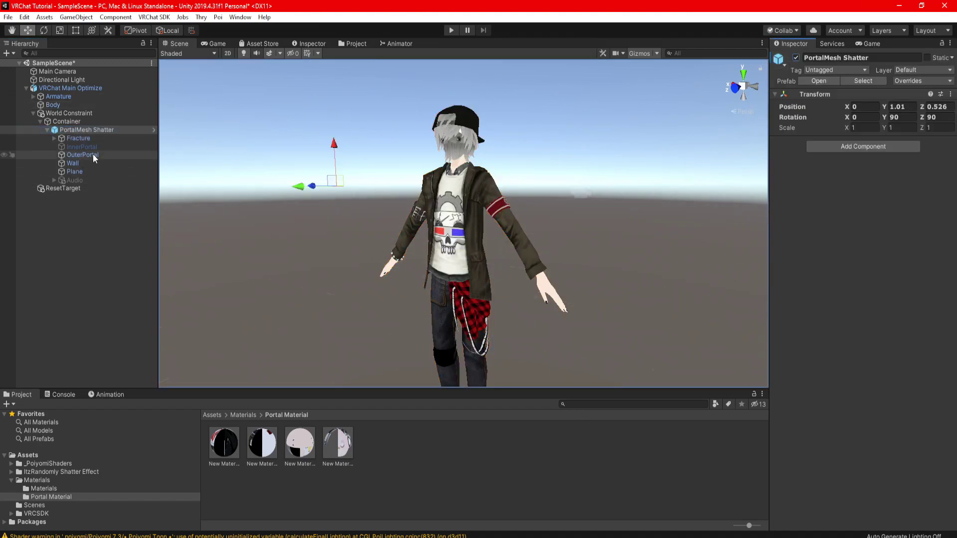
pyautogui.click(93, 148)
pyautogui.click(796, 58)
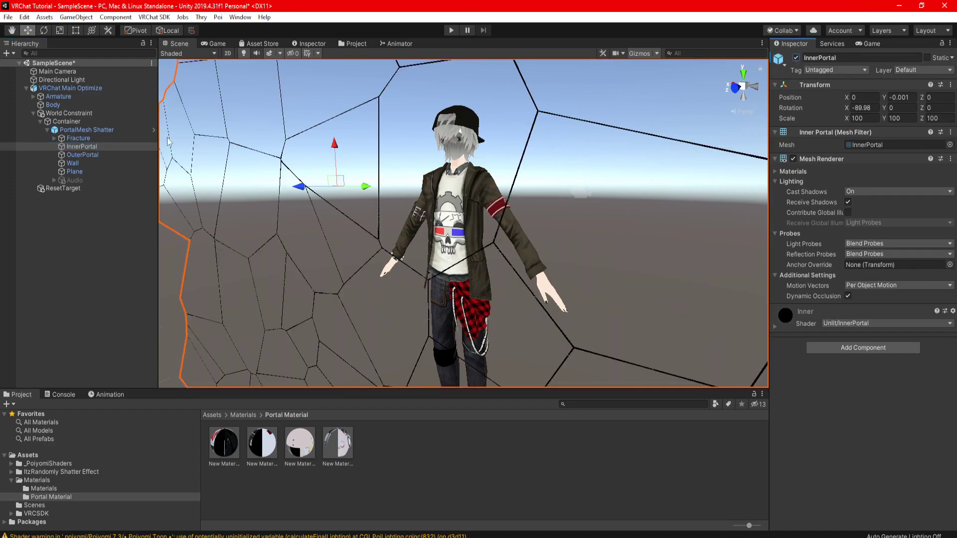
# Disable the Fracture object under PortalMesh Shatter and inspect the open portal around the avatar from other angles.
pyautogui.click(80, 139)
pyautogui.click(796, 58)
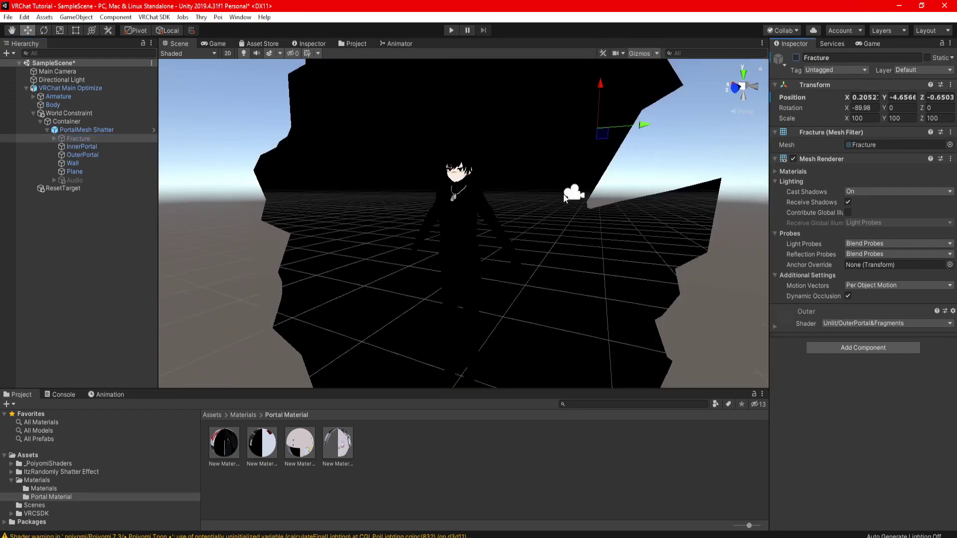
pyautogui.keyDown('alt'); pyautogui.moveTo(569, 205); pyautogui.dragTo(528, 253); pyautogui.keyUp('alt')
pyautogui.moveTo(421, 254)
pyautogui.keyDown('alt'); pyautogui.mouseDown()
pyautogui.moveTo(437, 250)
pyautogui.moveTo(413, 248)
pyautogui.mouseUp(); pyautogui.keyUp('alt')
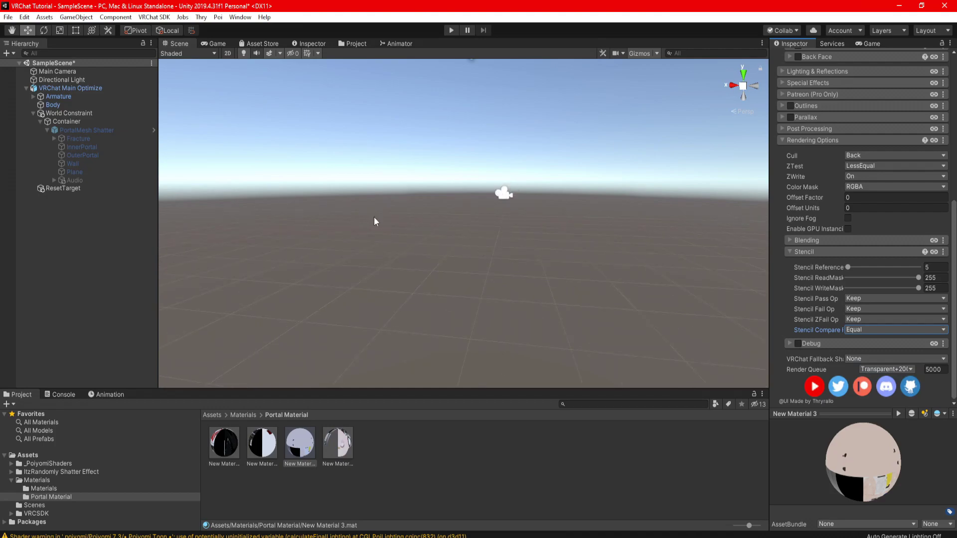
# Enable PortalMesh Shatter to preview the avatar inside the portal with the updated portal materials.
pyautogui.click(83, 132)
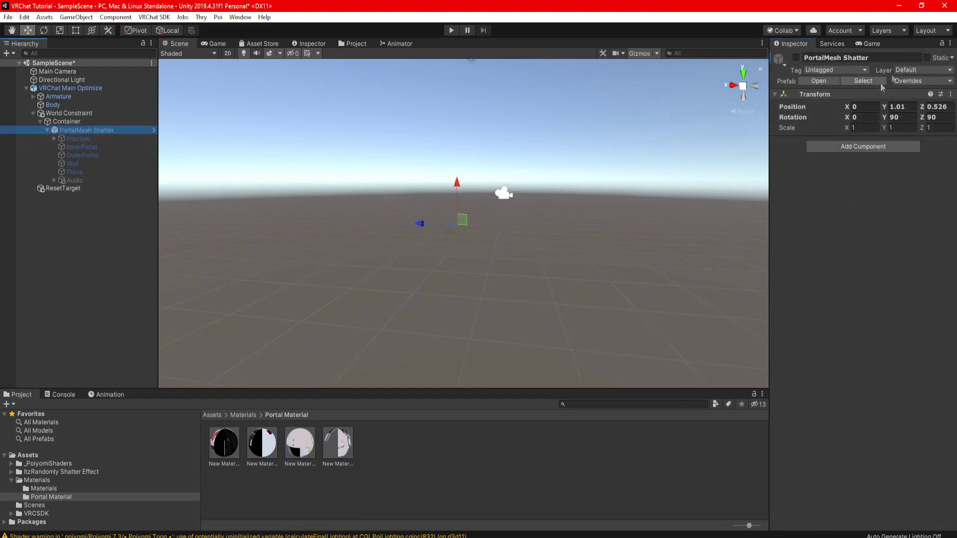
pyautogui.click(796, 58)
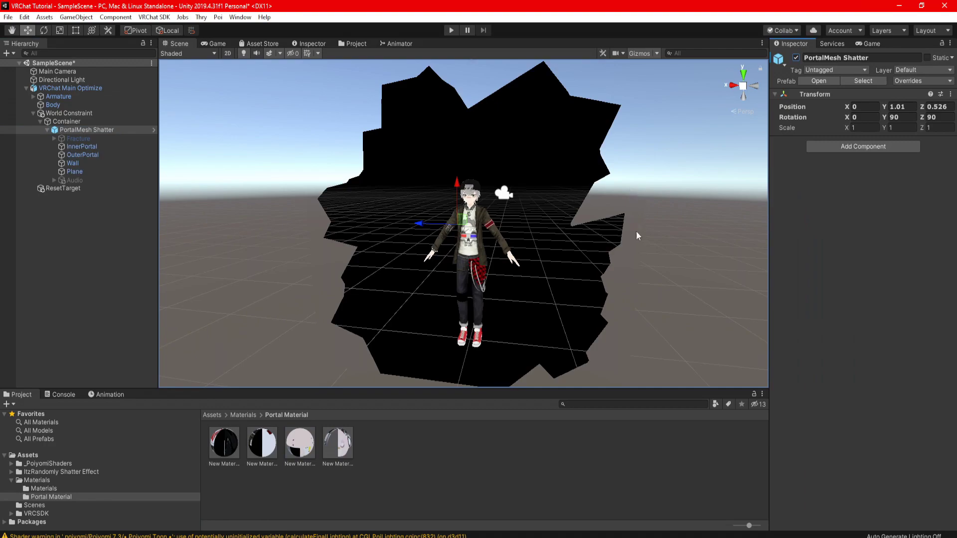
pyautogui.keyDown('alt'); pyautogui.moveTo(583, 232); pyautogui.dragTo(551, 240); pyautogui.keyUp('alt')
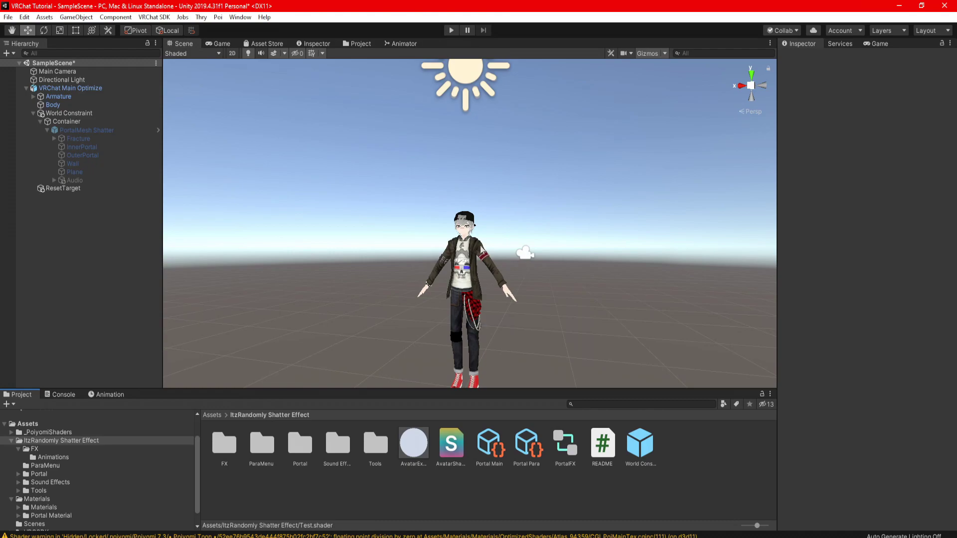
# Review the Body mesh's assigned Atlas materials and their Poiyomi shader settings.
pyautogui.keyDown('alt'); pyautogui.moveTo(344, 222); pyautogui.dragTo(349, 192); pyautogui.keyUp('alt')
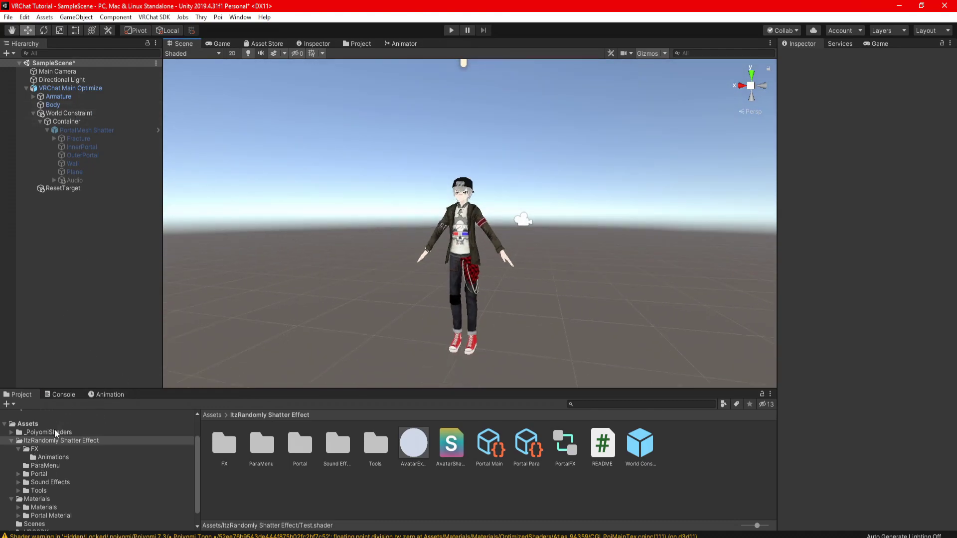
pyautogui.click(52, 105)
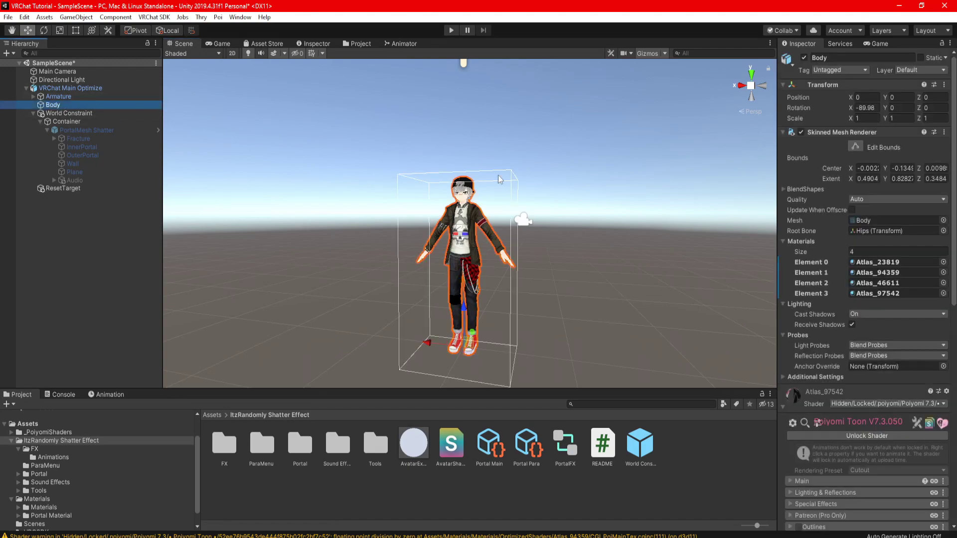
pyautogui.scroll(-10, 823, 358)
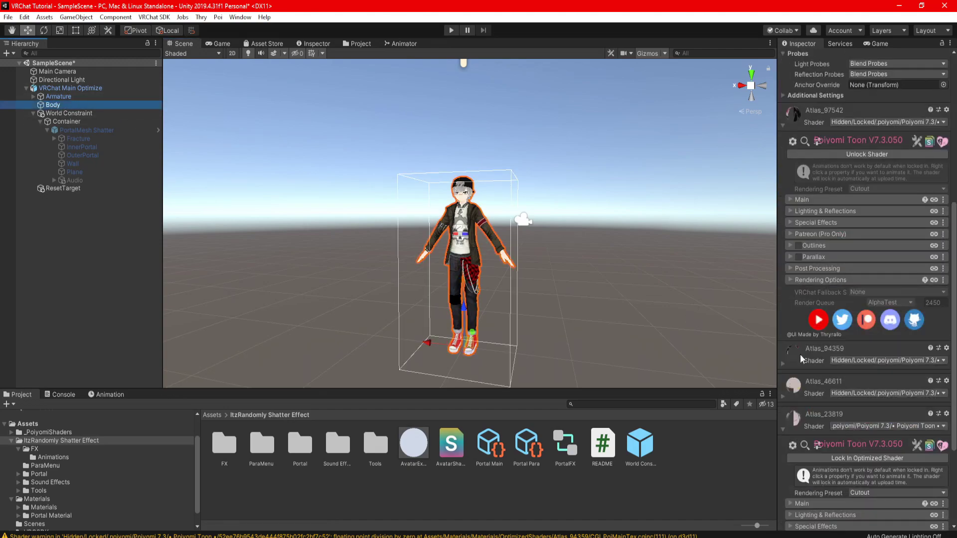
pyautogui.scroll(-5, 793, 409)
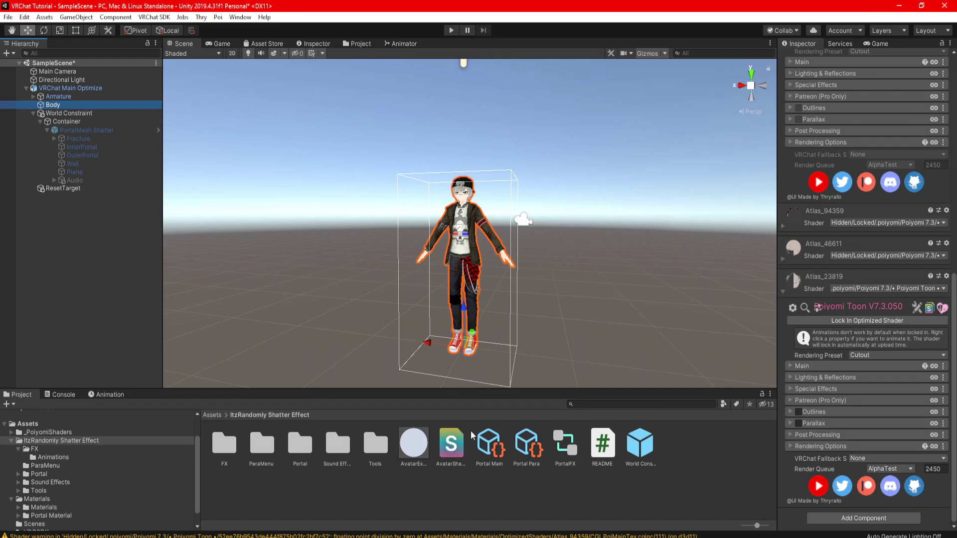
pyautogui.click(461, 482)
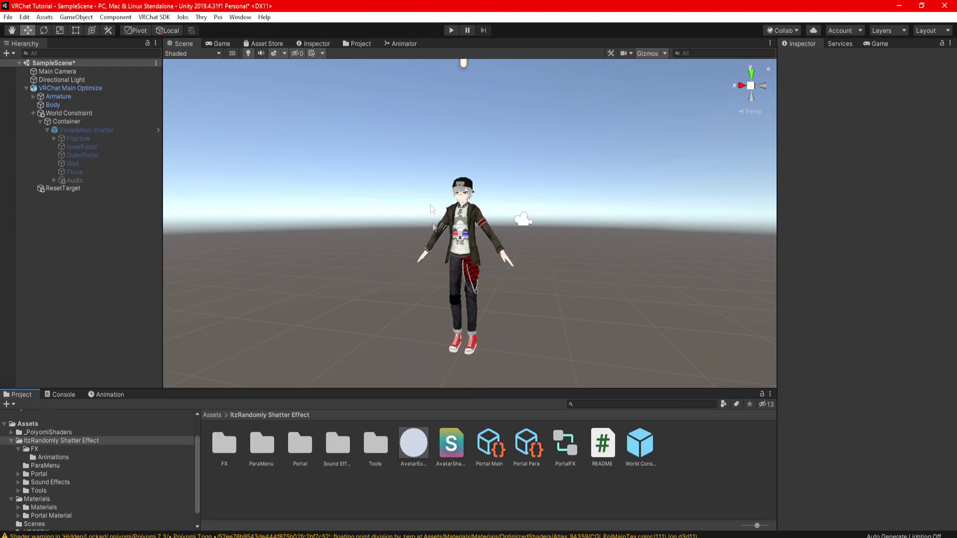
# Duplicate the AvatarShader file in the ItzRandomly Shatter Effect folder and rename the copy Test.
pyautogui.click(450, 450)
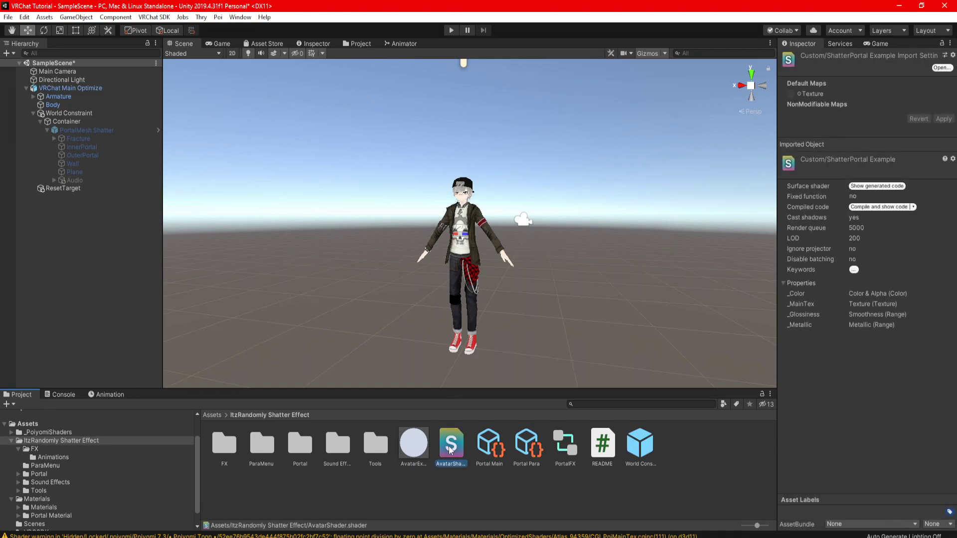
pyautogui.hotkey('ctrl', 'd')
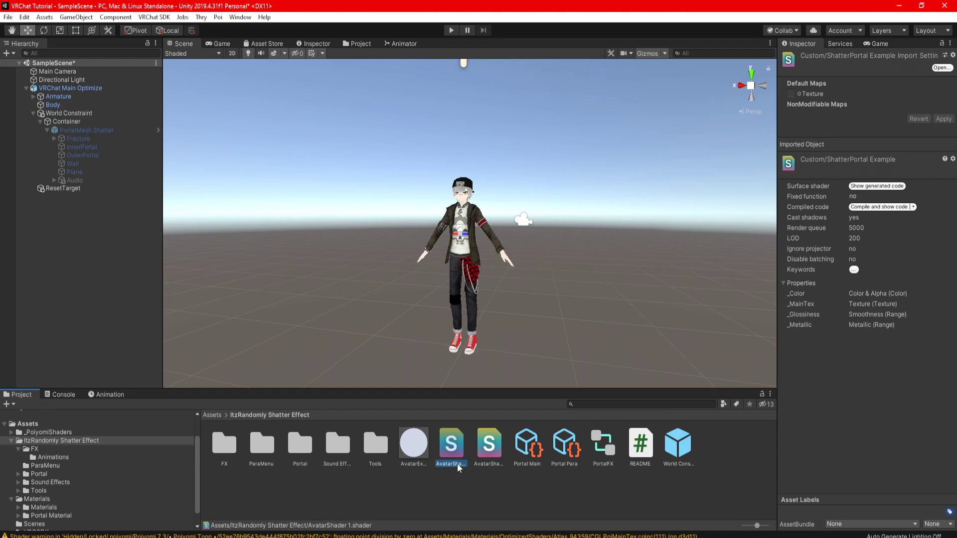
pyautogui.click(458, 466)
pyautogui.write('Test')
pyautogui.press('Return')
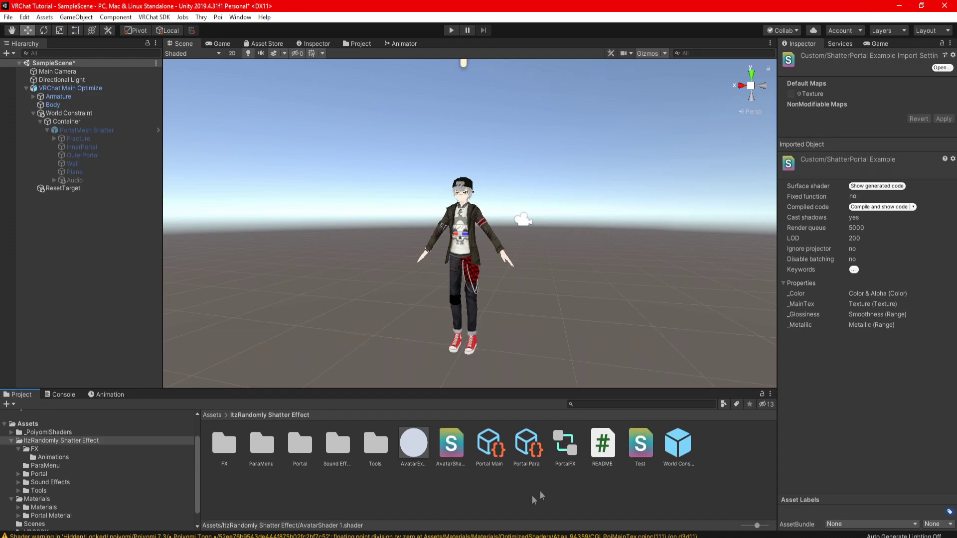
# Open the Test shader in Visual Studio and change its declared name to "Custom/ShatterPortal Test".
pyautogui.doubleClick(639, 446)
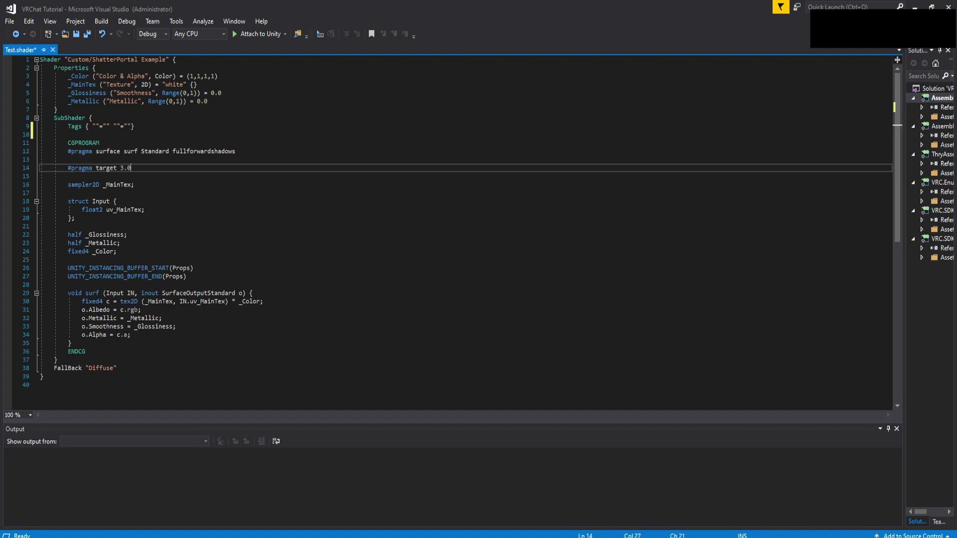
pyautogui.doubleClick(167, 60)
pyautogui.write('E')
pyautogui.press('BackSpace')
pyautogui.write('Test')
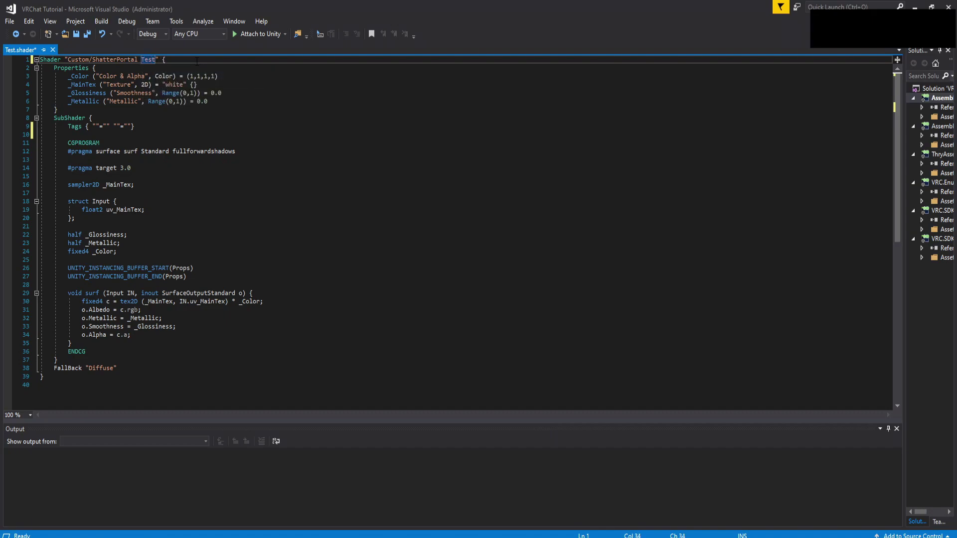
# Fill the first SubShader tag with "RenderType"="Opaque".
pyautogui.click(154, 127)
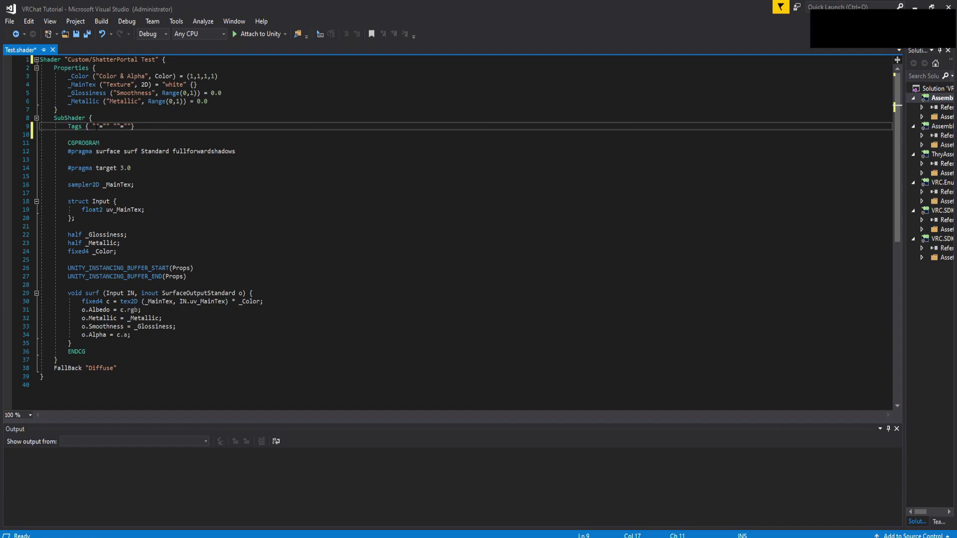
pyautogui.write('RenderType')
pyautogui.click(142, 126)
pyautogui.write('Cutout')
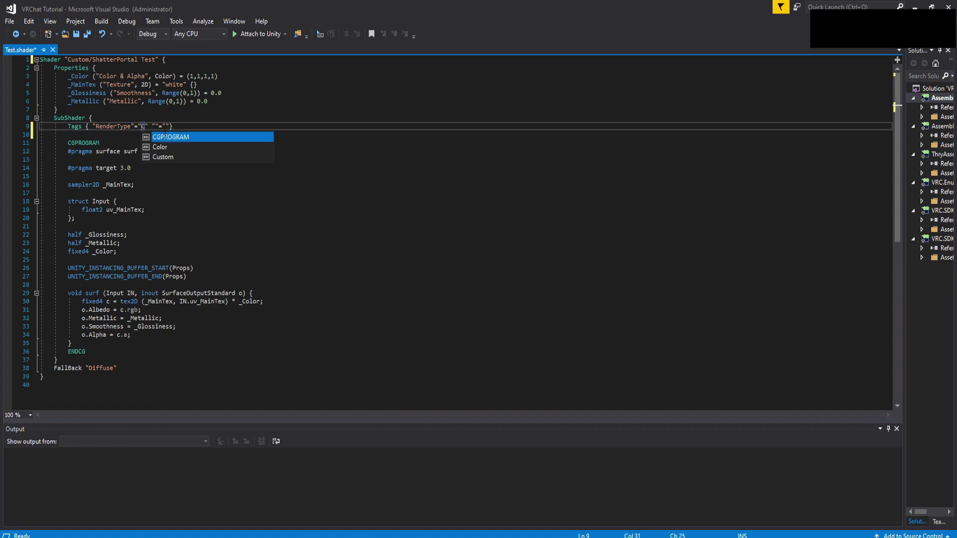
pyautogui.press('BackSpace')
pyautogui.press('BackSpace')
pyautogui.press('BackSpace')
pyautogui.press('BackSpace')
pyautogui.press('BackSpace')
pyautogui.press('BackSpace')
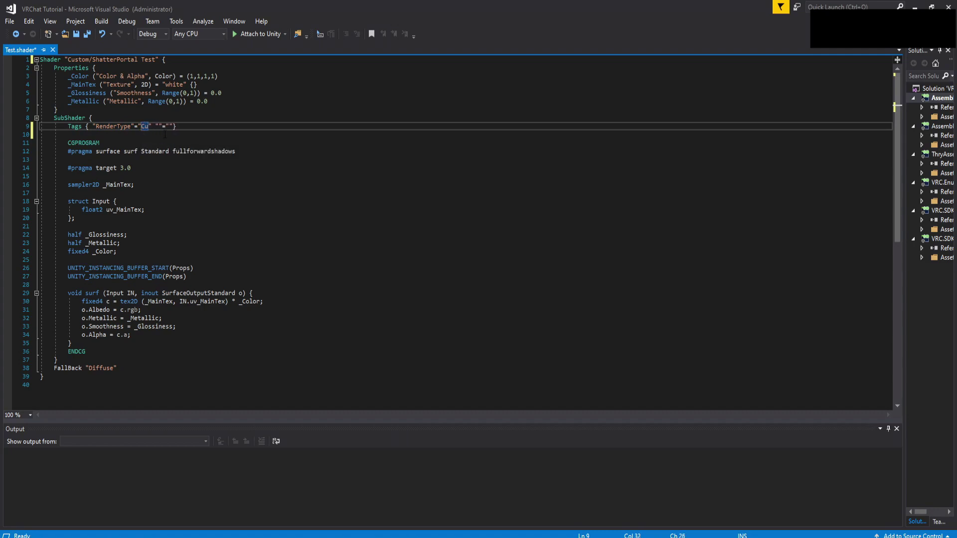
pyautogui.write('Opa')
pyautogui.press('BackSpace')
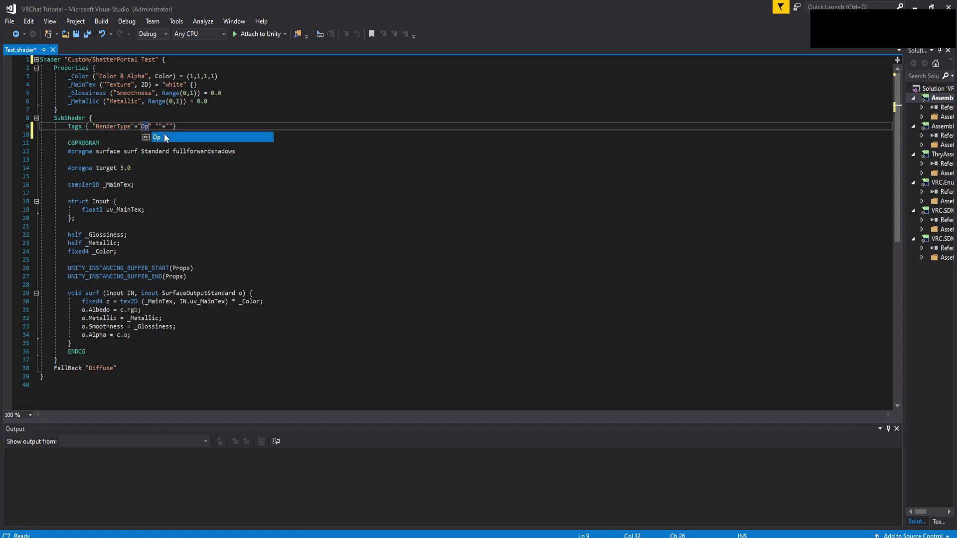
pyautogui.write('aque')
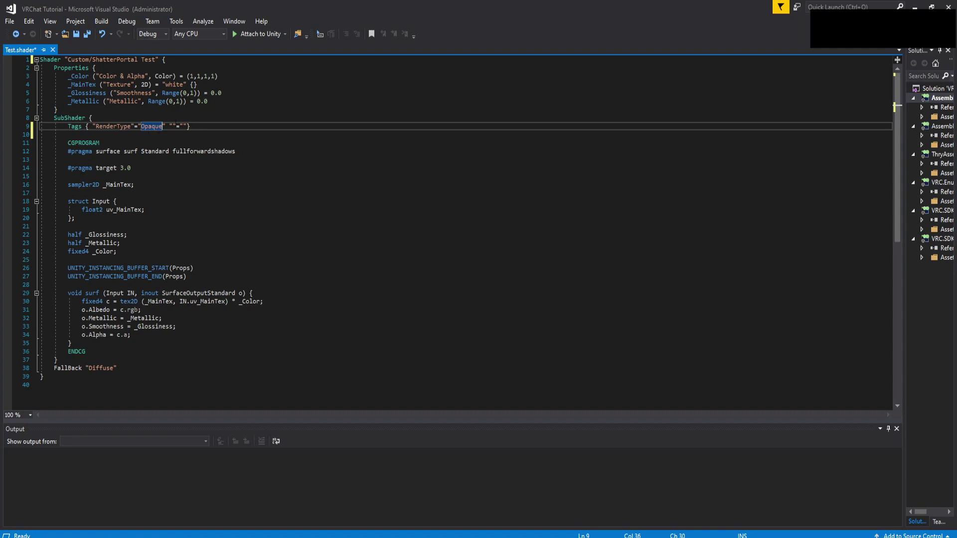
# Fill the second SubShader tag with "Queue"="Transparent+2000".
pyautogui.click(172, 126)
pyautogui.write('Queue')
pyautogui.press('Right')
pyautogui.write('="Tra')
pyautogui.write('nsparent')
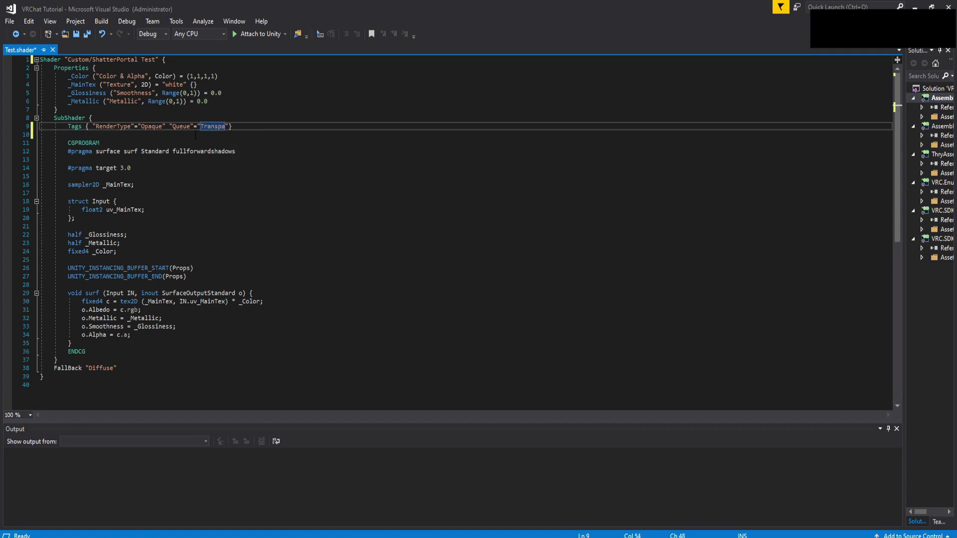
pyautogui.write('+2000')
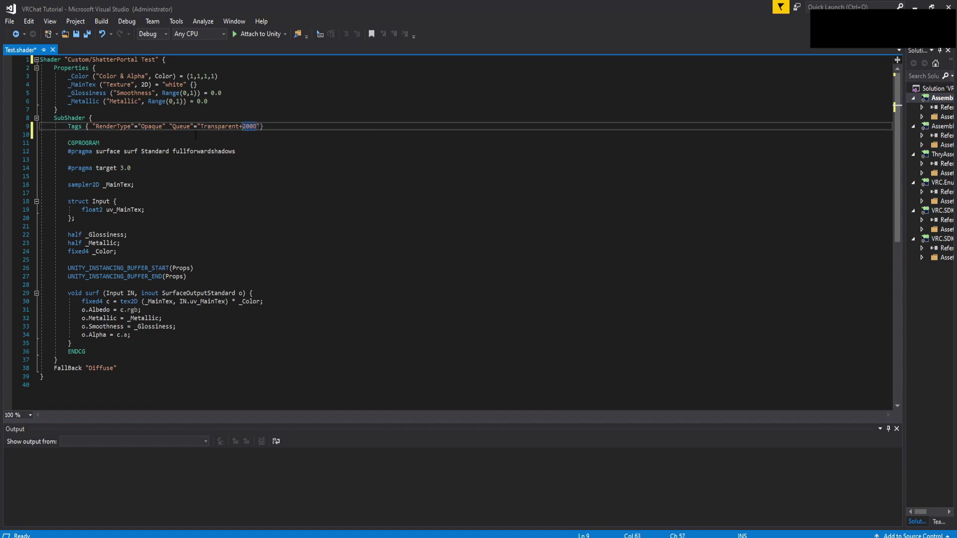
# Add a LOD 200 line directly below the SubShader's Tags line.
pyautogui.click(271, 122)
pyautogui.press('Return')
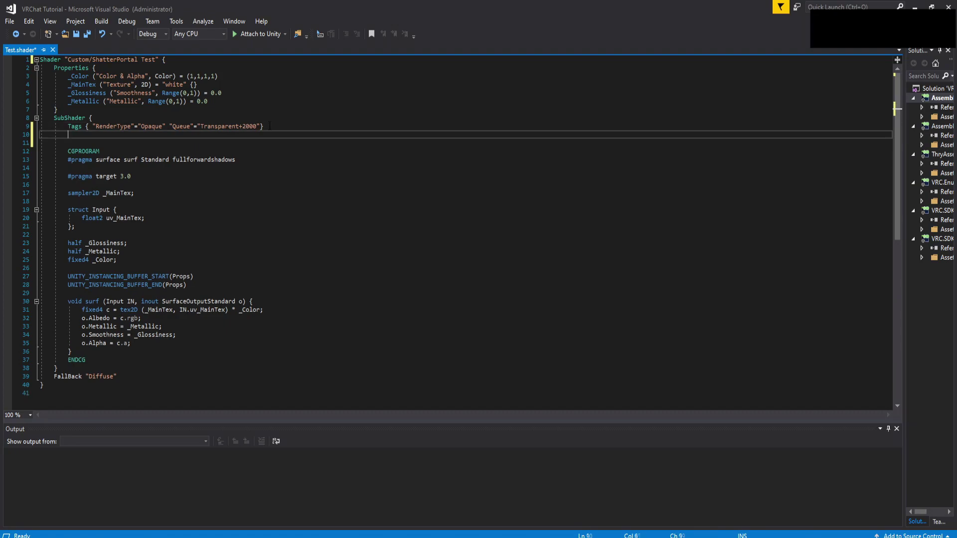
pyautogui.write('LOD 200')
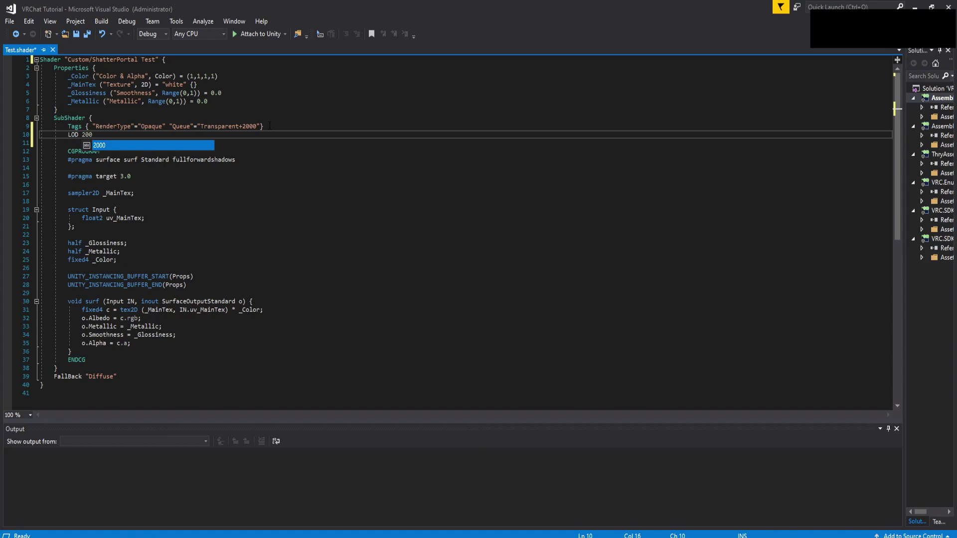
pyautogui.press('Escape')
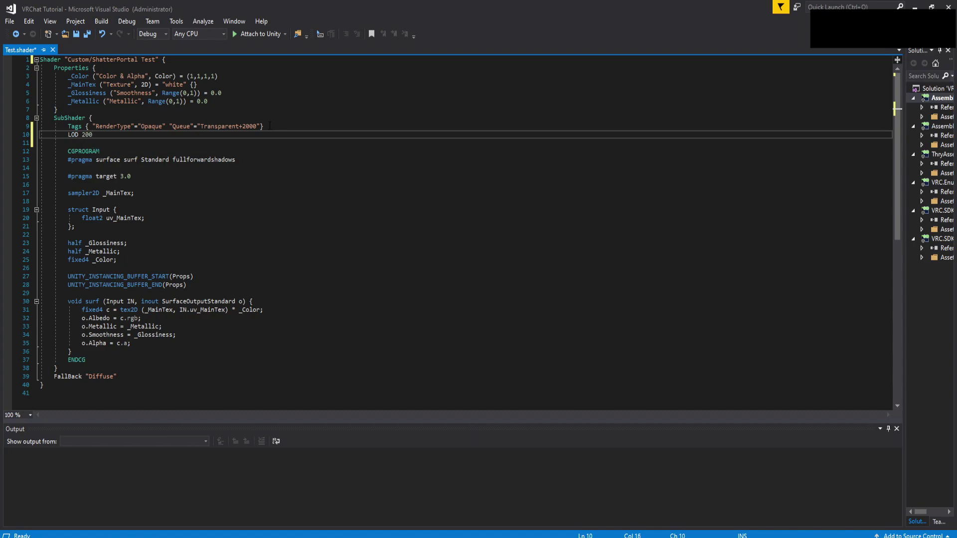
# Add a Stencil block below the LOD line, with Ref 5 as its first entry.
pyautogui.press('Return')
pyautogui.write('Stencia')
pyautogui.press('BackSpace')
pyautogui.write('l')
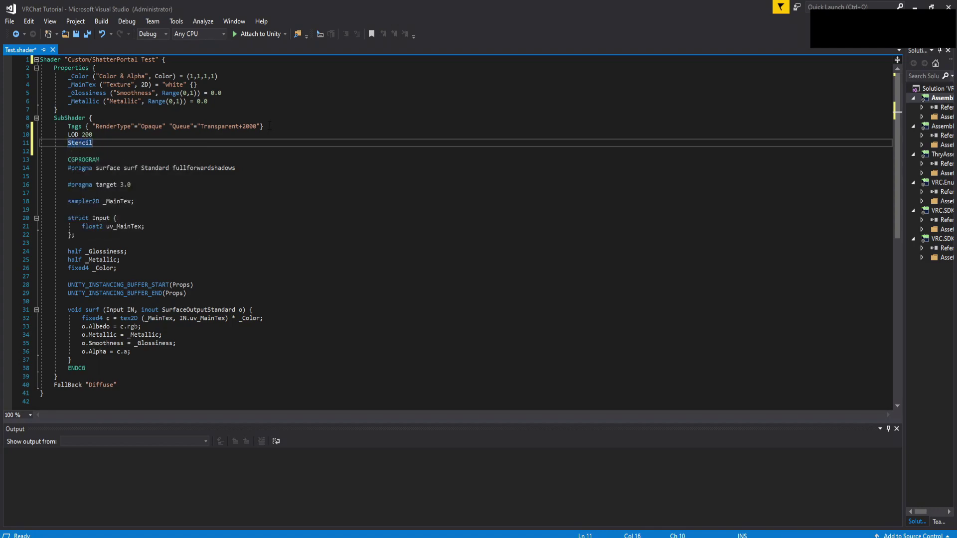
pyautogui.write(' {')
pyautogui.press('Return')
pyautogui.write('Re')
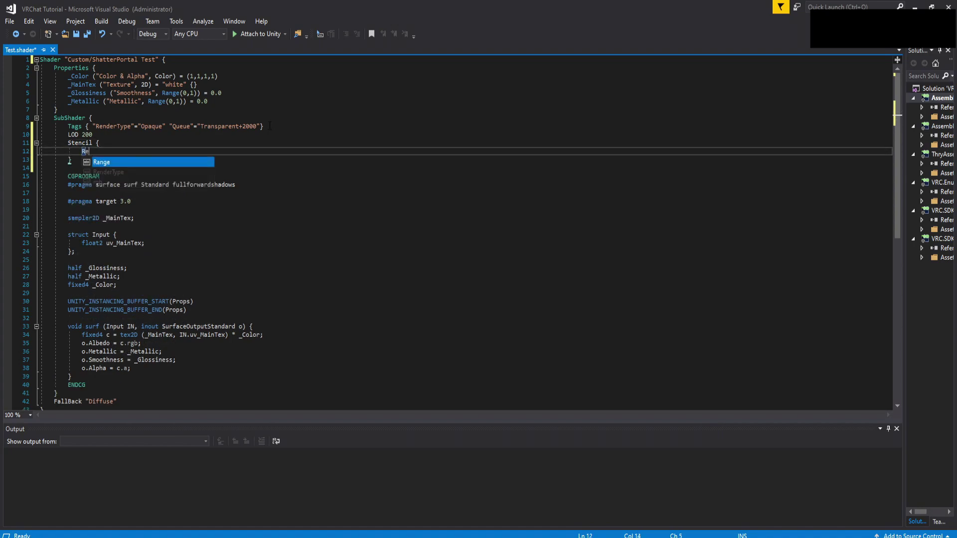
pyautogui.write('f 5')
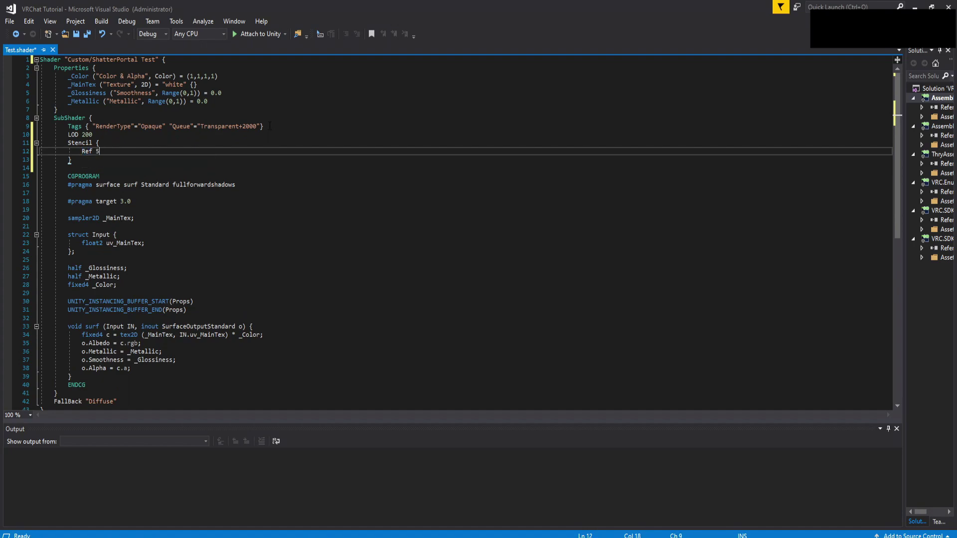
# Add Comp Equal below Ref 5 in the Stencil block and save the shader file.
pyautogui.press('Return')
pyautogui.write('C')
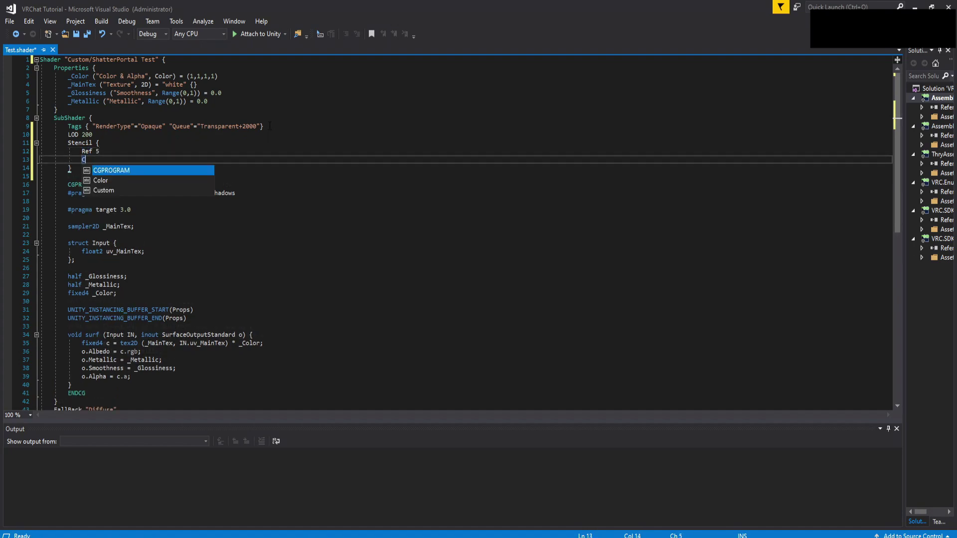
pyautogui.write('omp Equal')
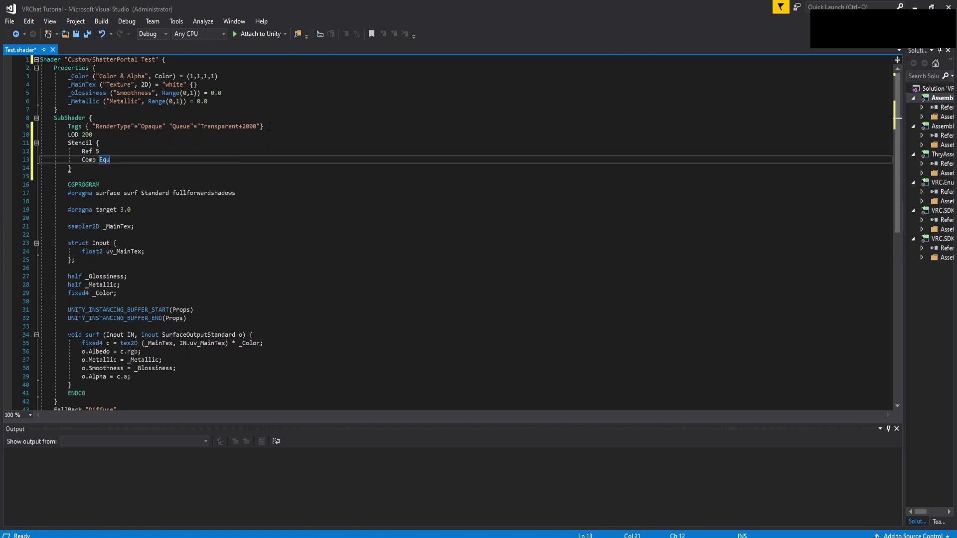
pyautogui.click(170, 154)
pyautogui.click(145, 167)
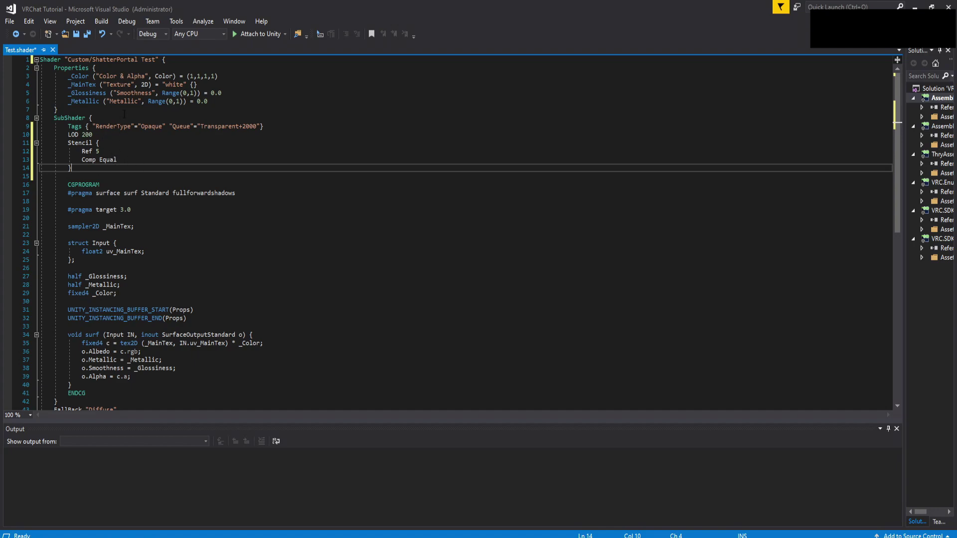
pyautogui.doubleClick(181, 126)
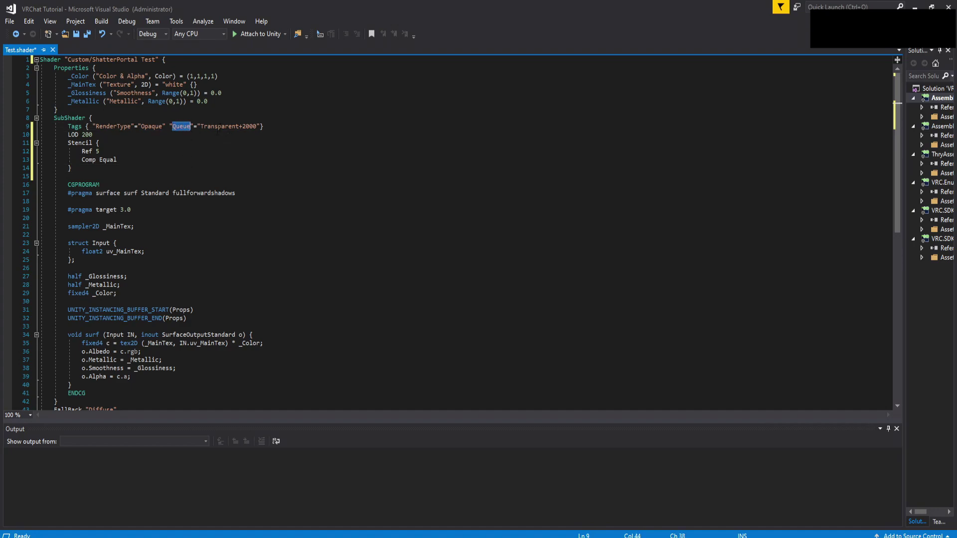
pyautogui.click(75, 34)
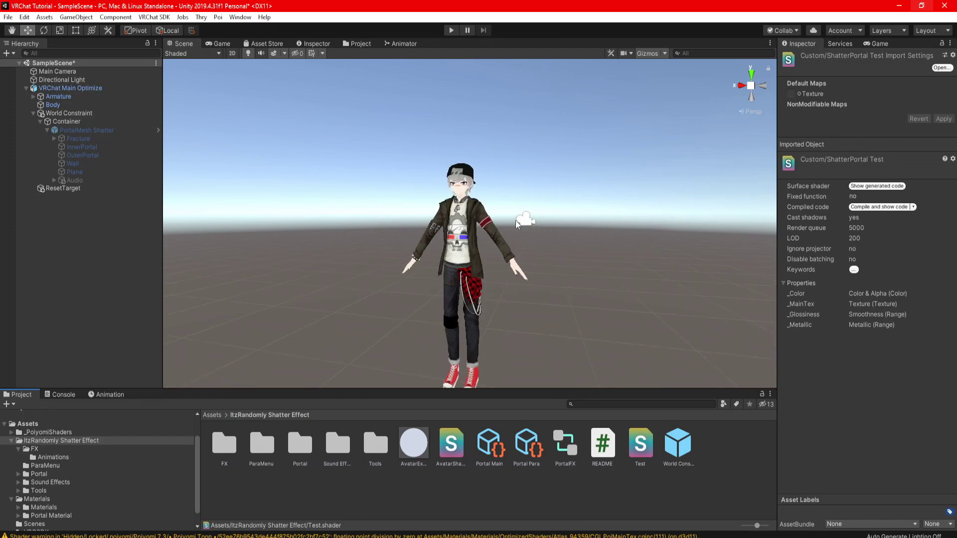
# Review the materials on the avatar's Body and the Test shader's code in Visual Studio, and return to Unity.
pyautogui.scroll(2, 515, 220)
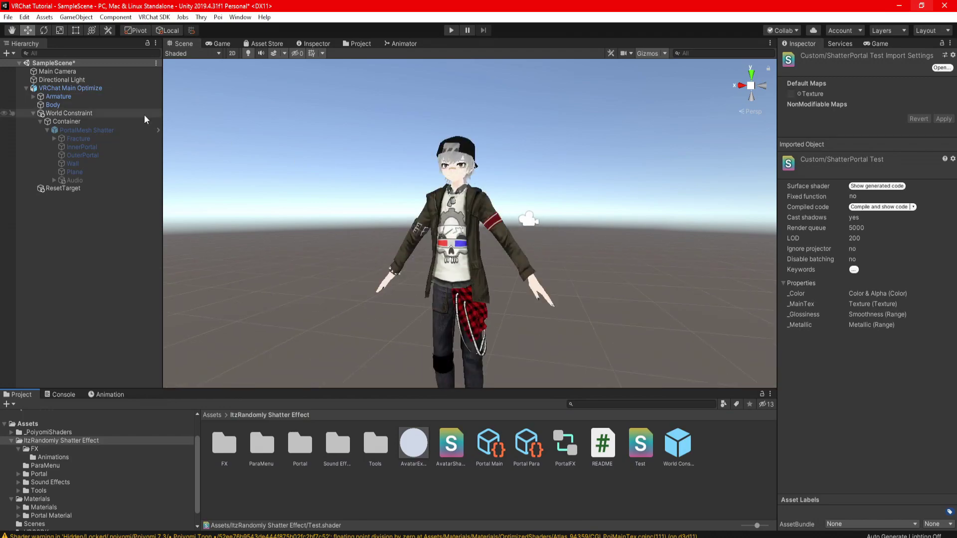
pyautogui.click(82, 103)
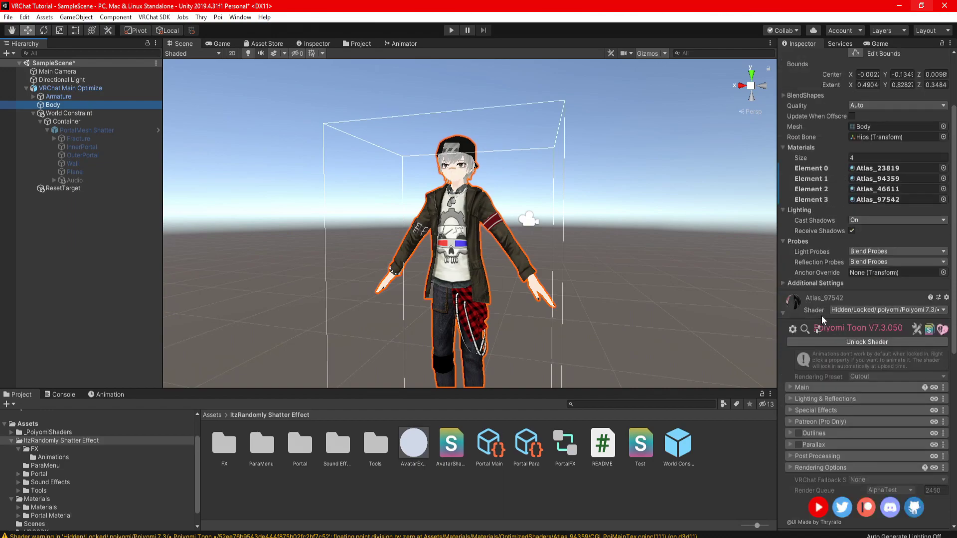
pyautogui.scroll(-10, 823, 322)
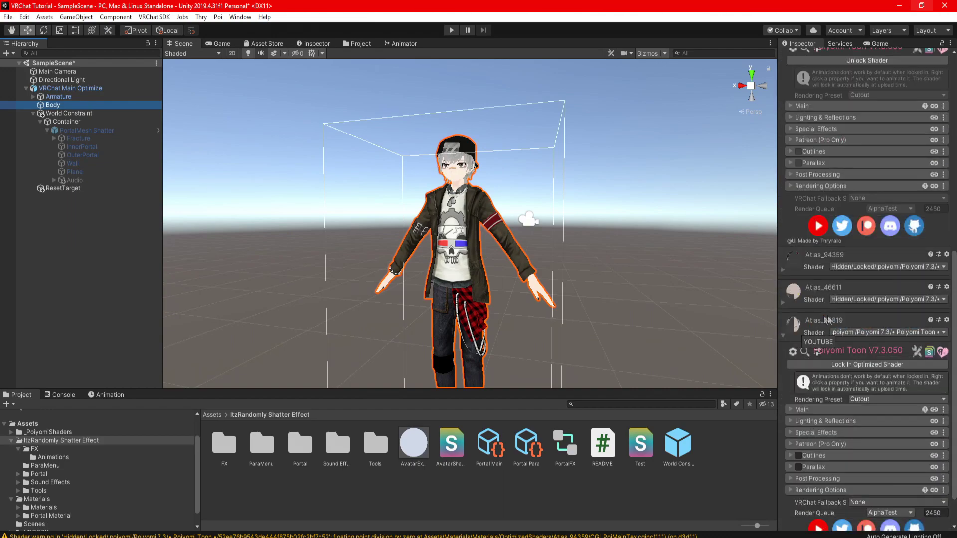
pyautogui.click(782, 335)
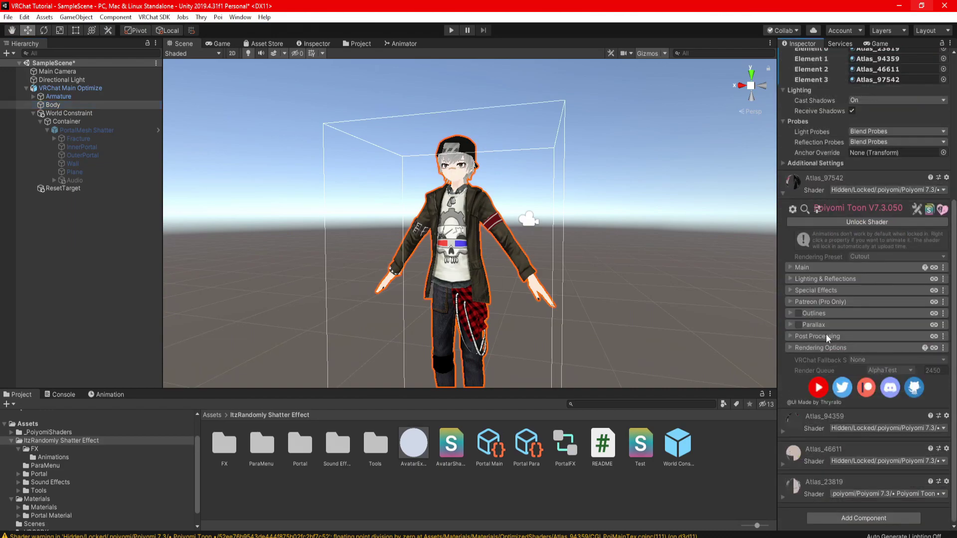
pyautogui.click(856, 428)
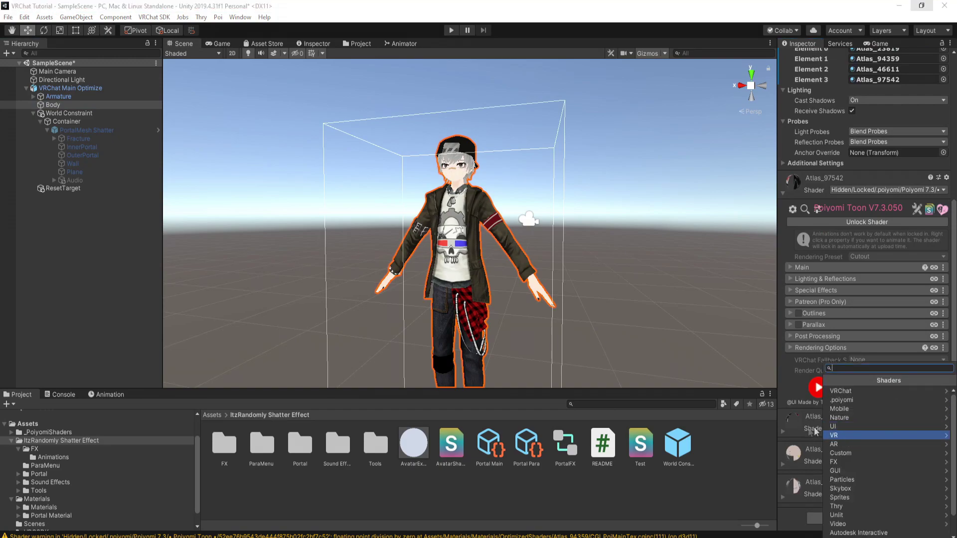
pyautogui.click(643, 442)
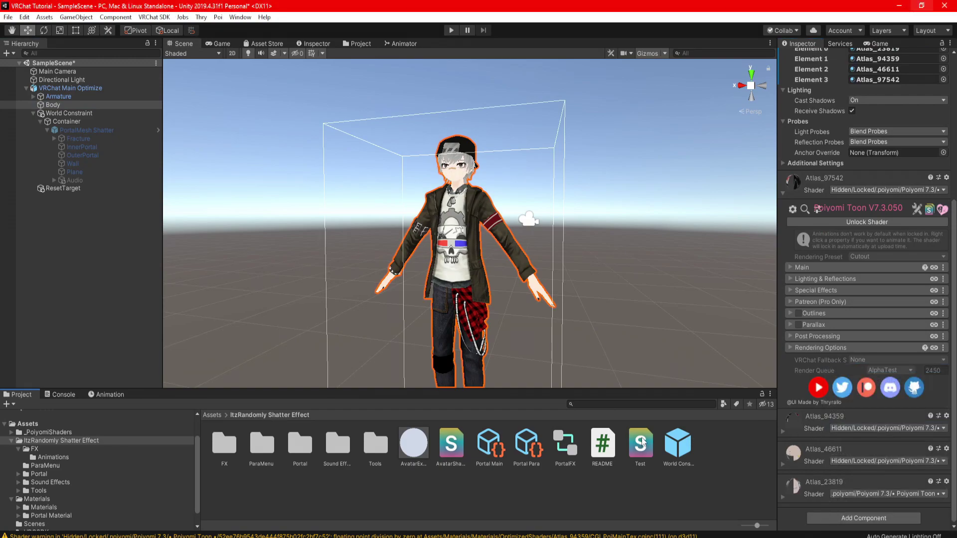
pyautogui.doubleClick(643, 443)
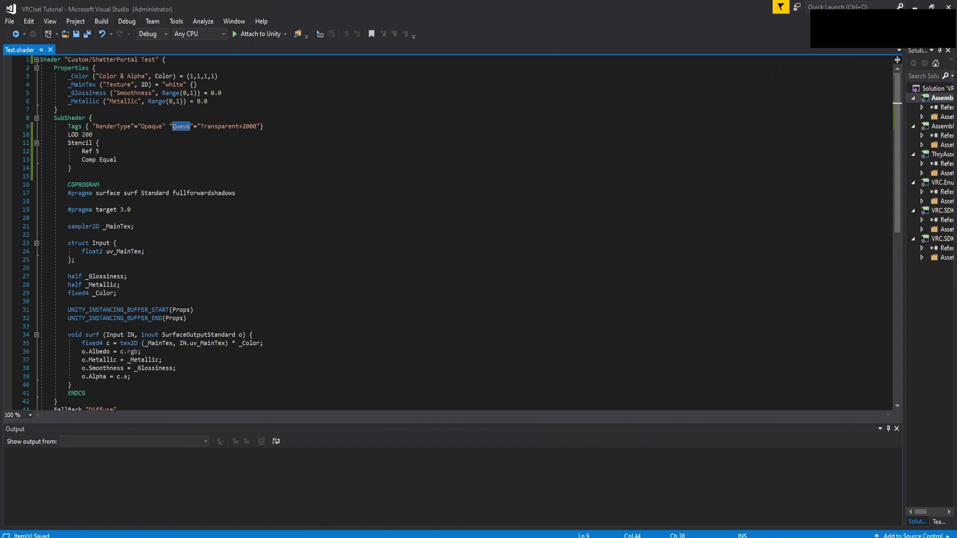
pyautogui.hotkey('alt', 'Tab')
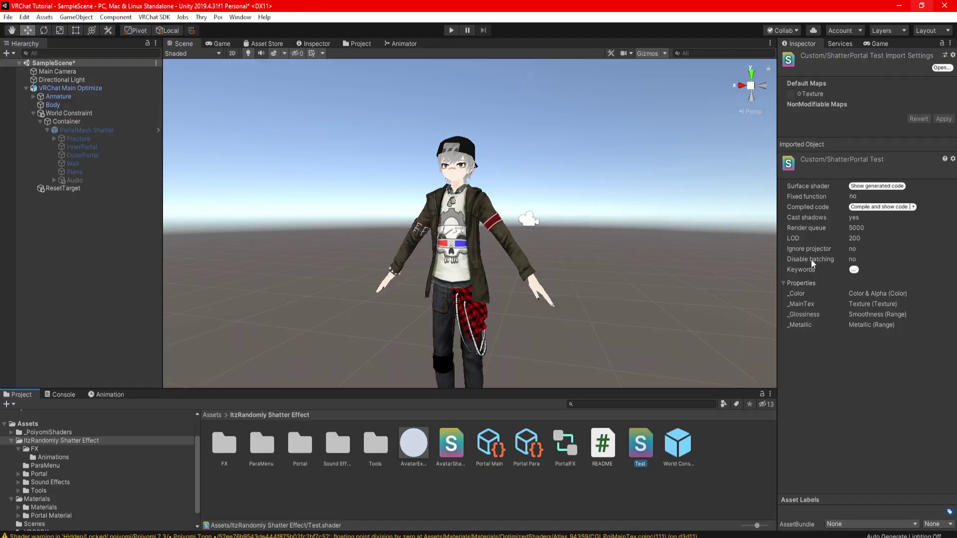
# Assign the Custom/ShatterPortal Test shader to the Atlas_94359 material on the avatar's Body.
pyautogui.click(53, 105)
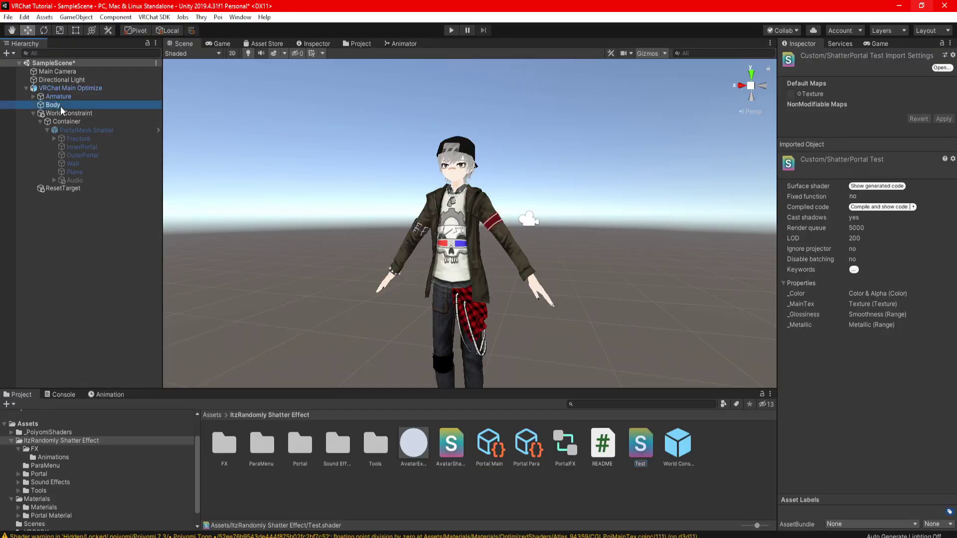
pyautogui.scroll(-5, 831, 292)
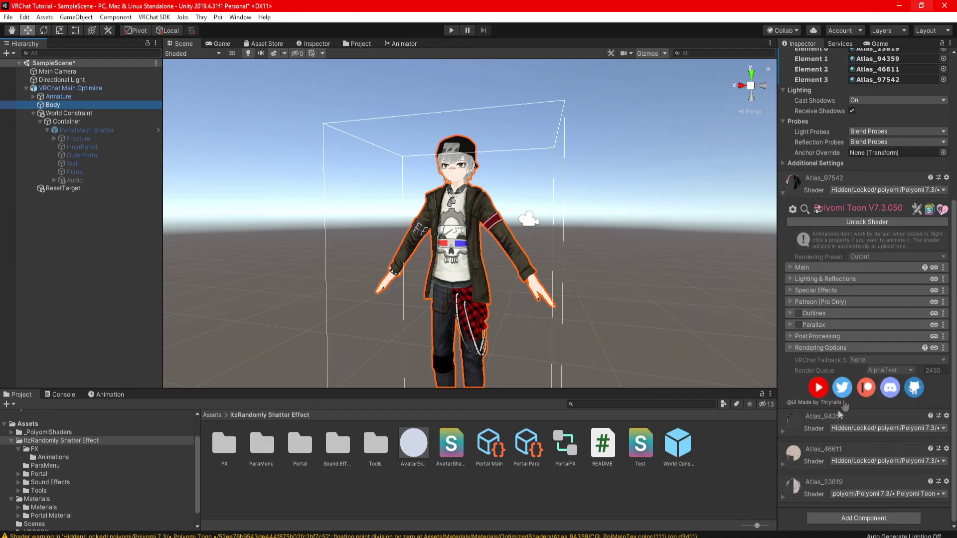
pyautogui.click(783, 432)
pyautogui.scroll(-2, 851, 428)
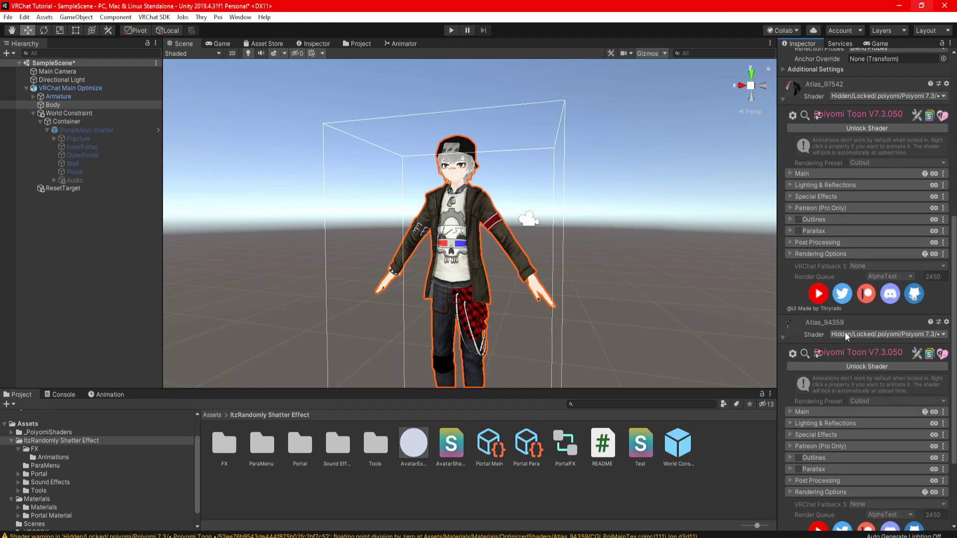
pyautogui.click(845, 334)
pyautogui.click(849, 432)
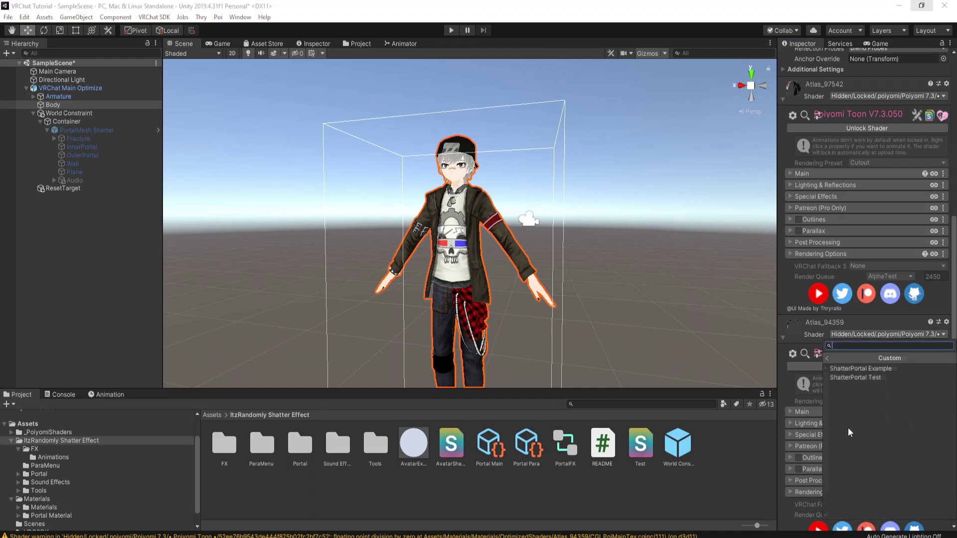
pyautogui.click(869, 378)
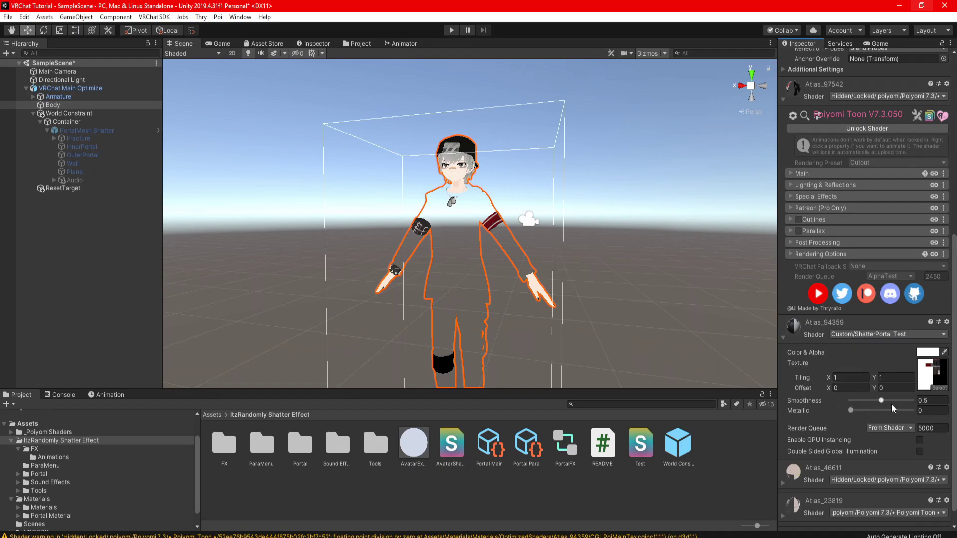
pyautogui.scroll(-1, 869, 406)
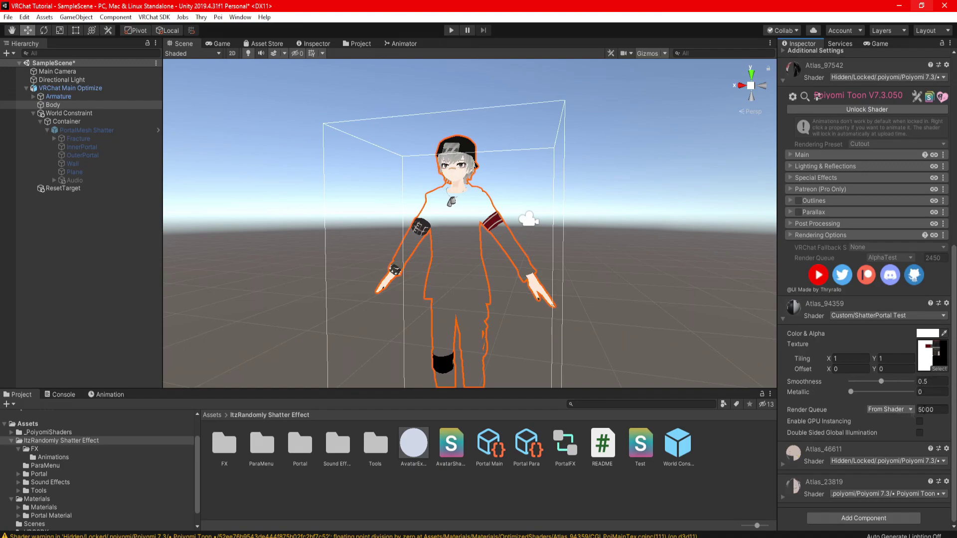
# Activate the PortalMesh Shatter object and view the avatar through the portal from several angles.
pyautogui.click(88, 130)
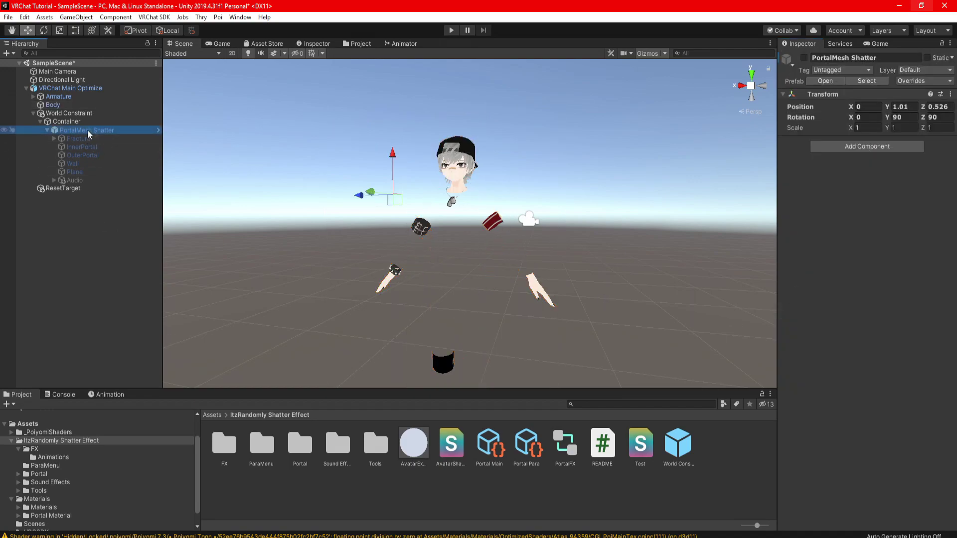
pyautogui.click(804, 57)
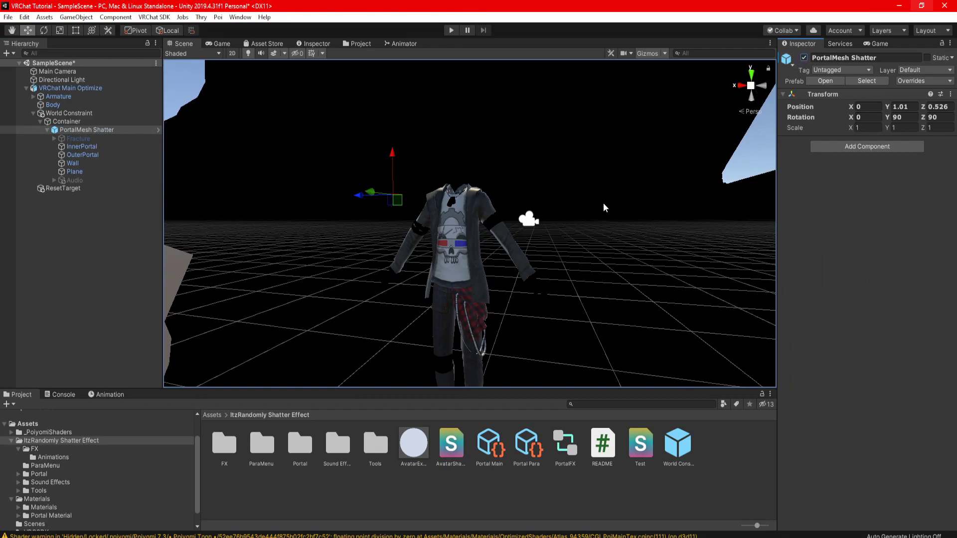
pyautogui.keyDown('alt'); pyautogui.moveTo(633, 253); pyautogui.dragTo(573, 255); pyautogui.keyUp('alt')
pyautogui.moveTo(573, 255); pyautogui.dragTo(562, 255, button='middle')
pyautogui.moveTo(563, 256)
pyautogui.keyDown('alt'); pyautogui.mouseDown()
pyautogui.moveTo(543, 259)
pyautogui.moveTo(572, 256)
pyautogui.moveTo(515, 252)
pyautogui.moveTo(552, 252)
pyautogui.mouseUp(); pyautogui.keyUp('alt')
pyautogui.keyDown('alt'); pyautogui.moveTo(442, 239); pyautogui.dragTo(481, 208); pyautogui.keyUp('alt')
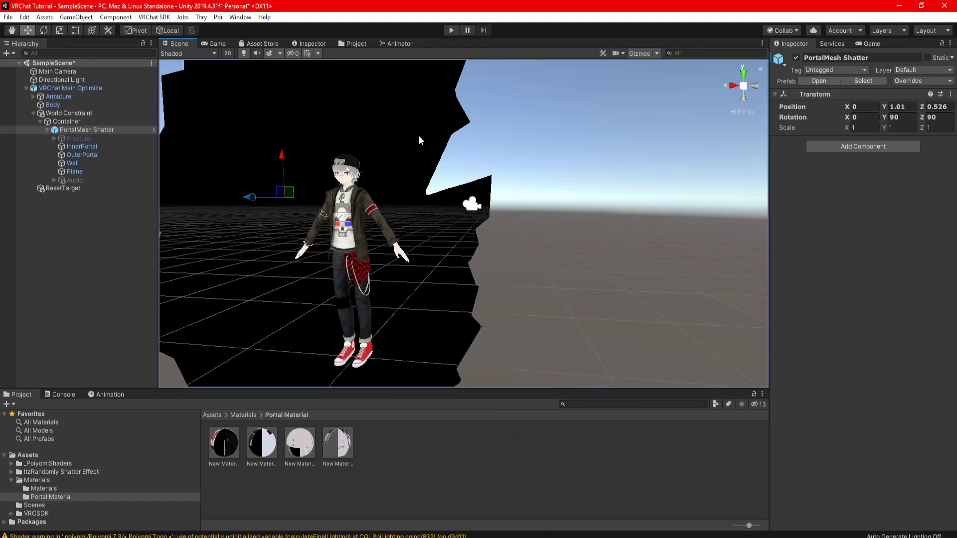
pyautogui.keyDown('alt'); pyautogui.moveTo(417, 183); pyautogui.dragTo(448, 184); pyautogui.keyUp('alt')
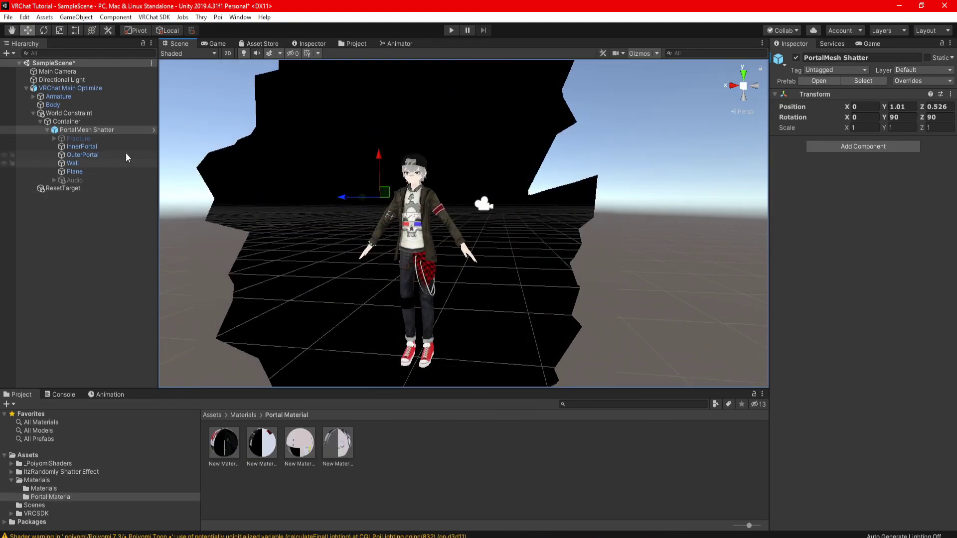
# Swap InnerPortal for Fracture by disabling the first and enabling the second, and deactivate the parent PortalMesh Shatter object.
pyautogui.click(88, 146)
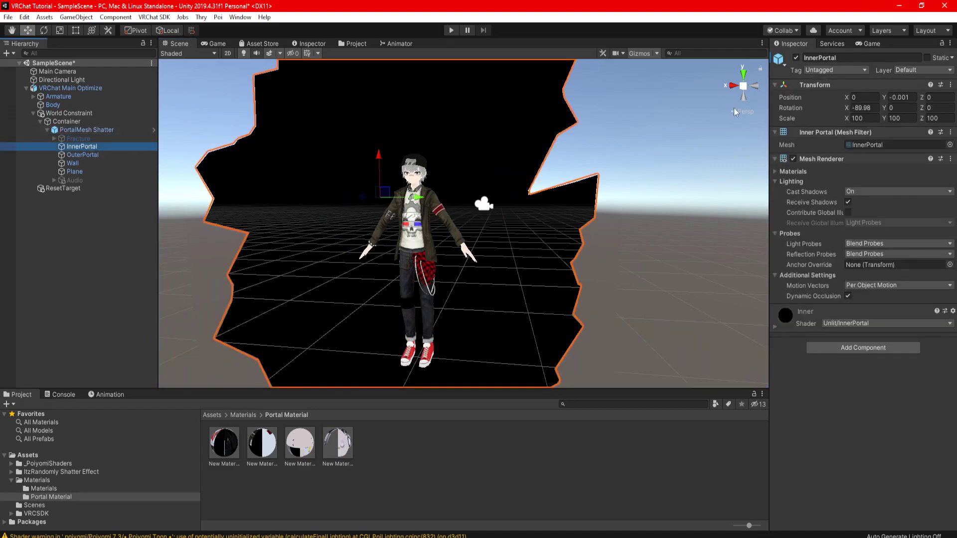
pyautogui.click(796, 58)
pyautogui.click(91, 138)
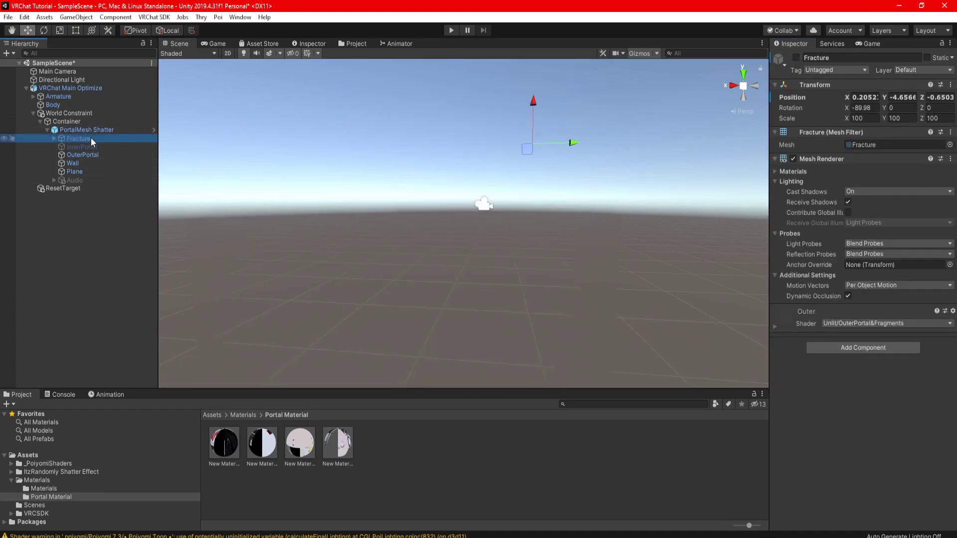
pyautogui.click(796, 58)
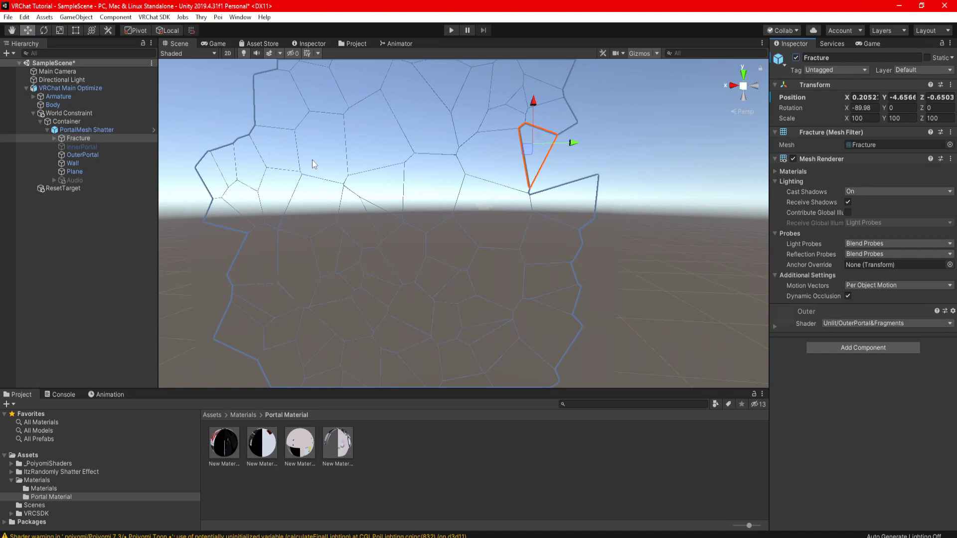
pyautogui.click(102, 131)
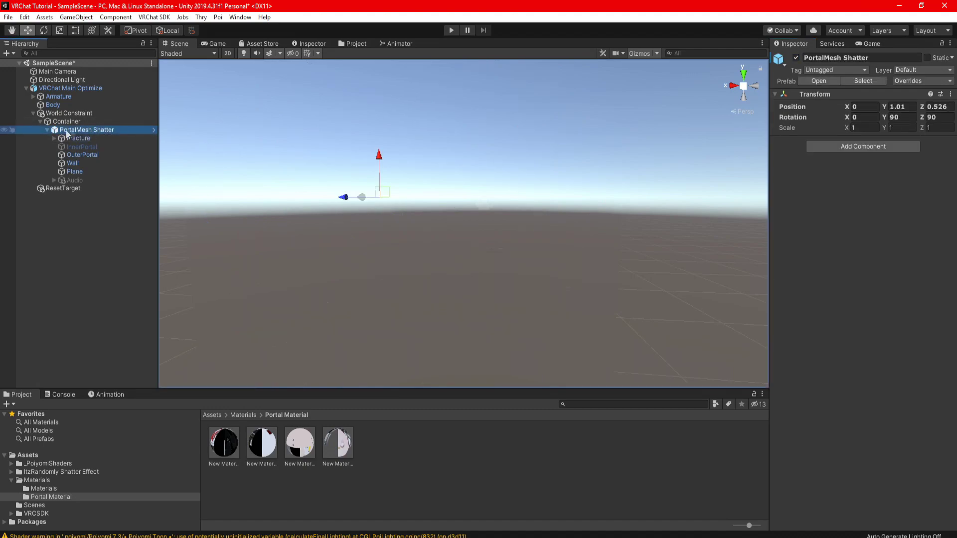
pyautogui.click(796, 57)
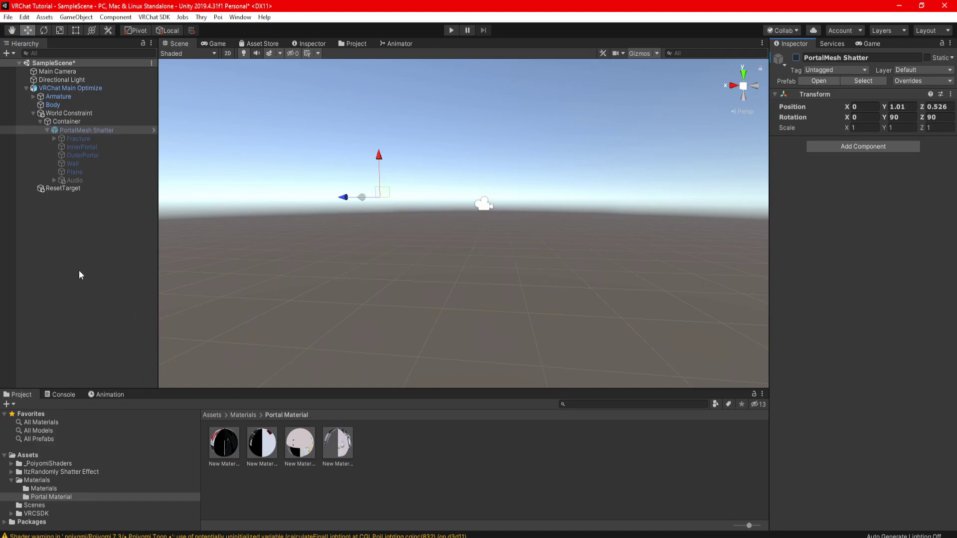
# Put the original Atlas materials from the Assets/Materials/Materials folder back onto the avatar in the scene.
pyautogui.click(242, 415)
pyautogui.doubleClick(227, 443)
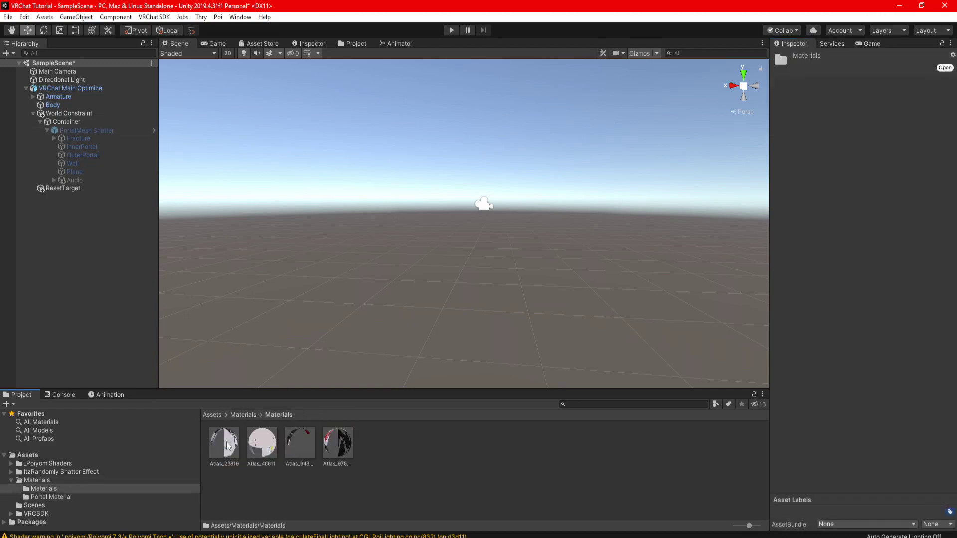
pyautogui.moveTo(226, 444); pyautogui.dragTo(240, 422)
pyautogui.click(244, 415)
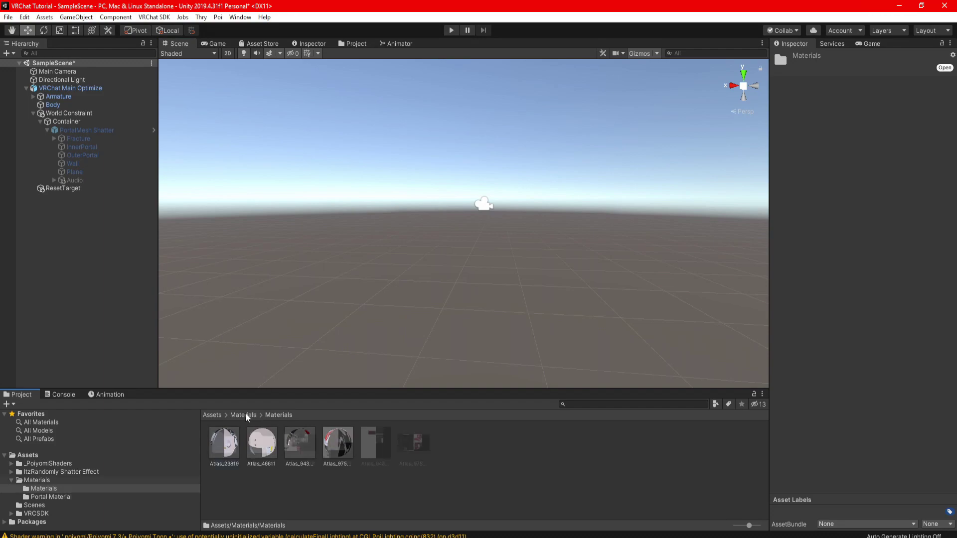
pyautogui.doubleClick(225, 449)
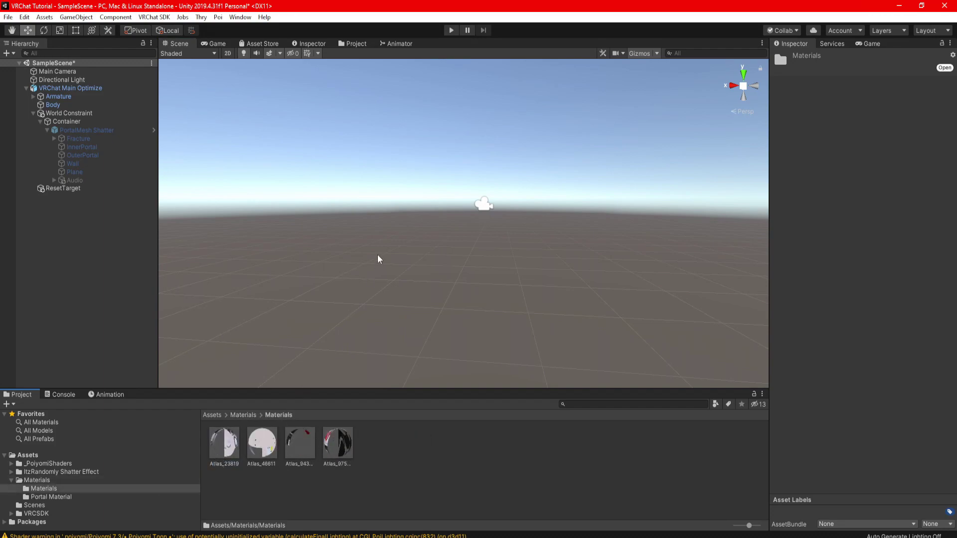
pyautogui.click(215, 451)
pyautogui.moveTo(215, 451); pyautogui.dragTo(483, 245)
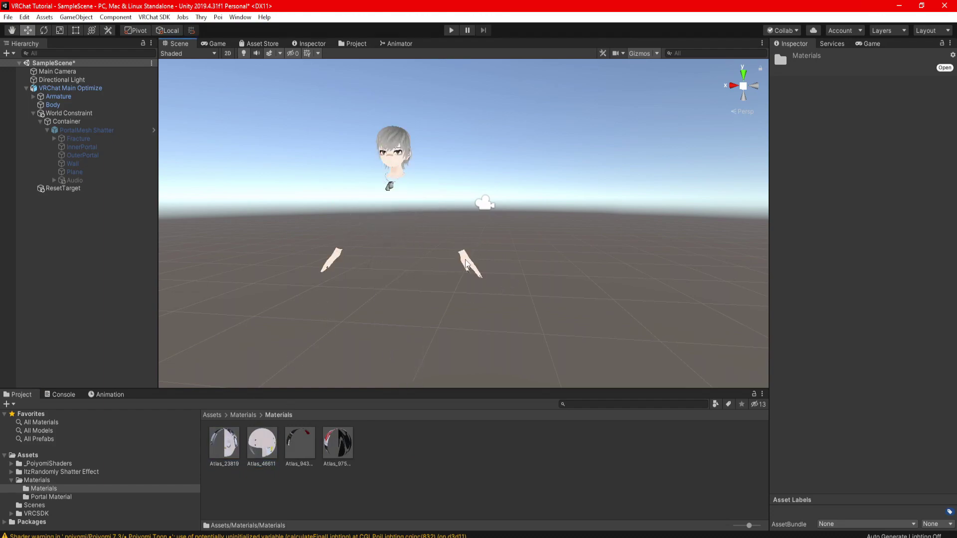
pyautogui.moveTo(299, 445); pyautogui.dragTo(405, 359)
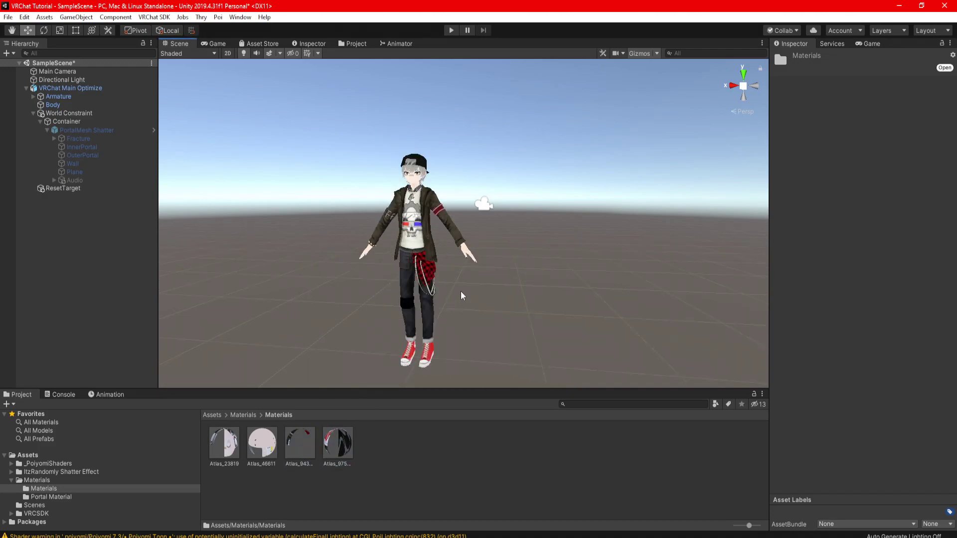
pyautogui.scroll(2, 463, 296)
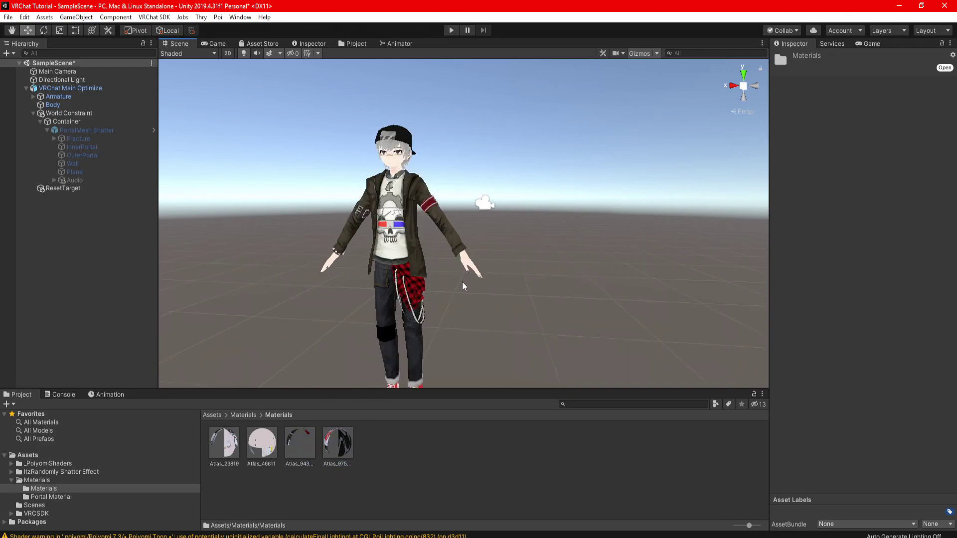
# Duplicate the VRChat Main Optimize avatar, deactivate the original, and select the duplicate.
pyautogui.click(76, 89)
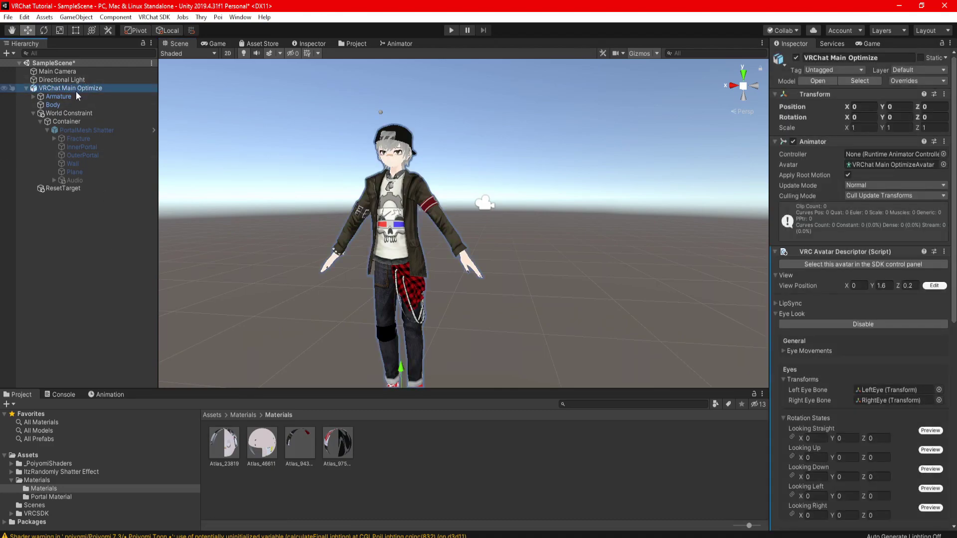
pyautogui.hotkey('ctrl', 'd')
pyautogui.click(115, 89)
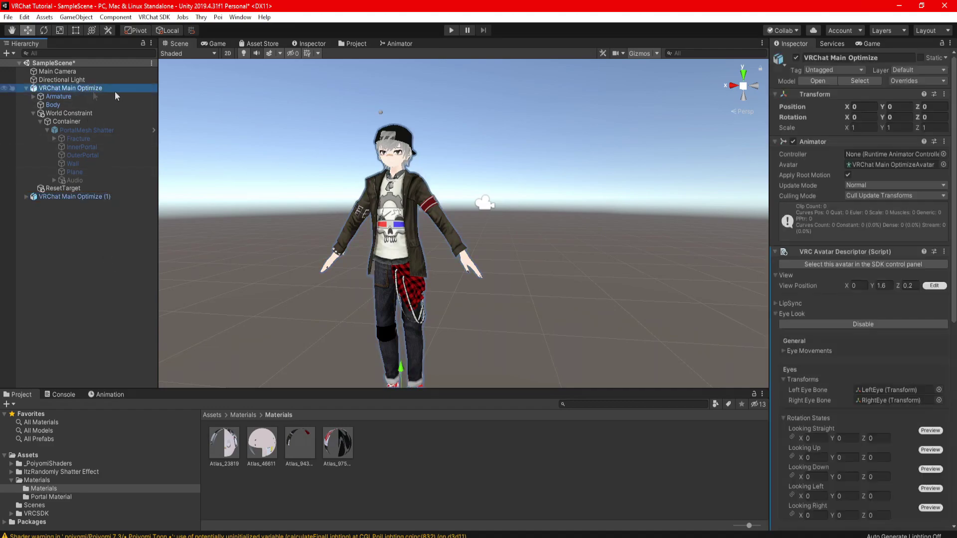
pyautogui.click(796, 58)
pyautogui.click(71, 197)
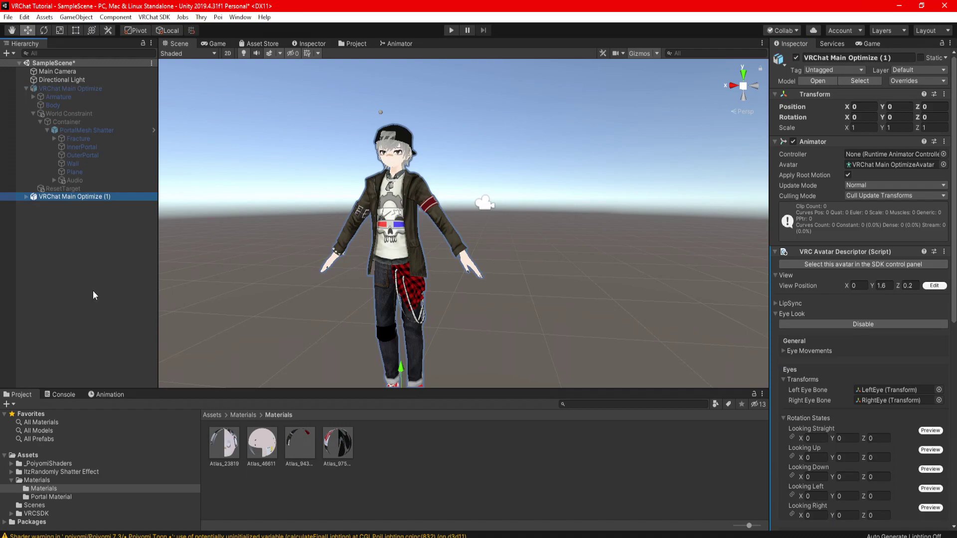
# Open the Animations folder inside the FX folder of the ItzRandomly Shatter Effect assets.
pyautogui.click(40, 472)
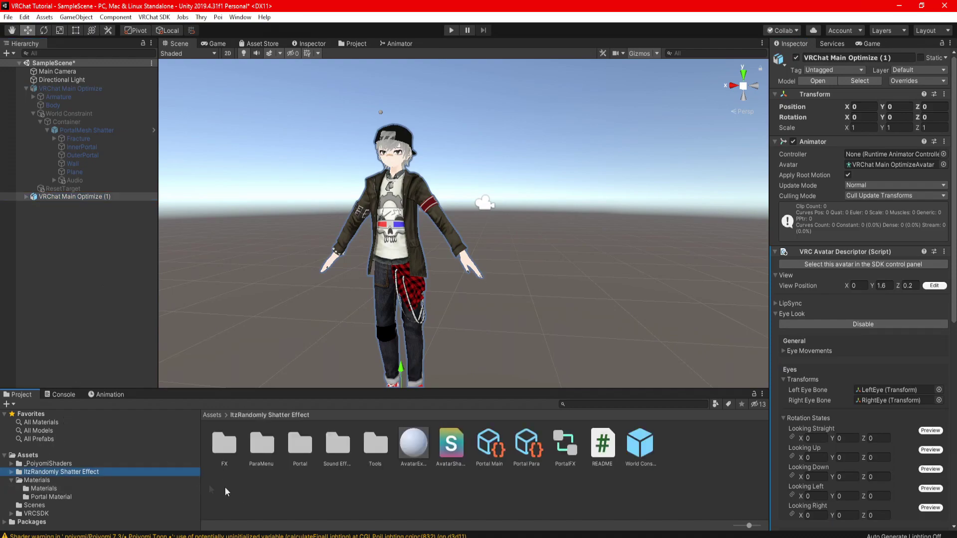
pyautogui.doubleClick(224, 445)
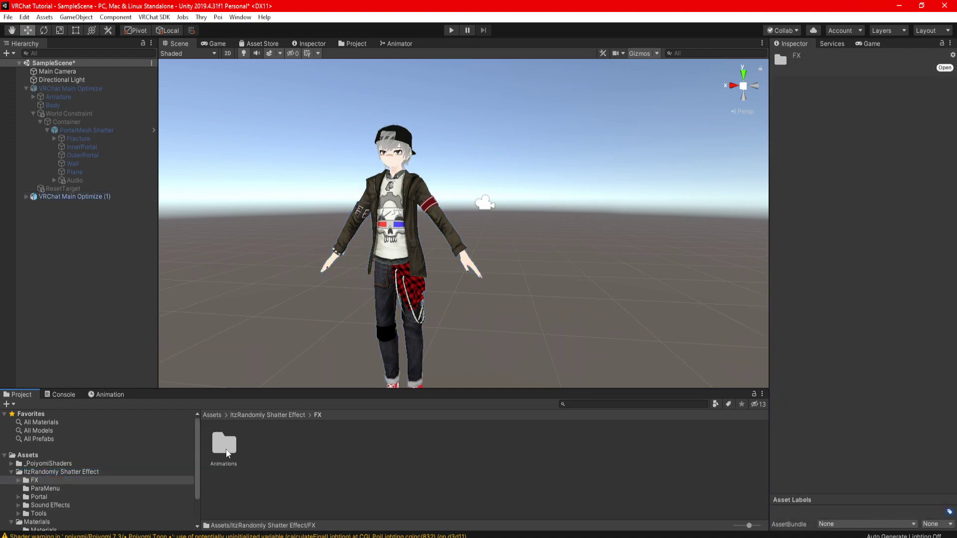
pyautogui.doubleClick(222, 445)
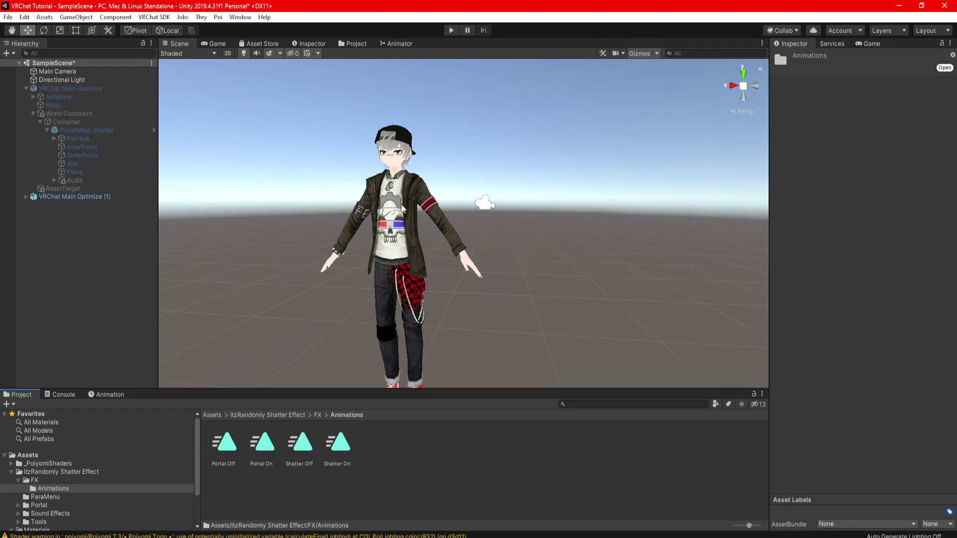
# Create an animation clip named Material On for the VRChat Main Optimize (1) avatar in the FX Animations folder.
pyautogui.click(81, 197)
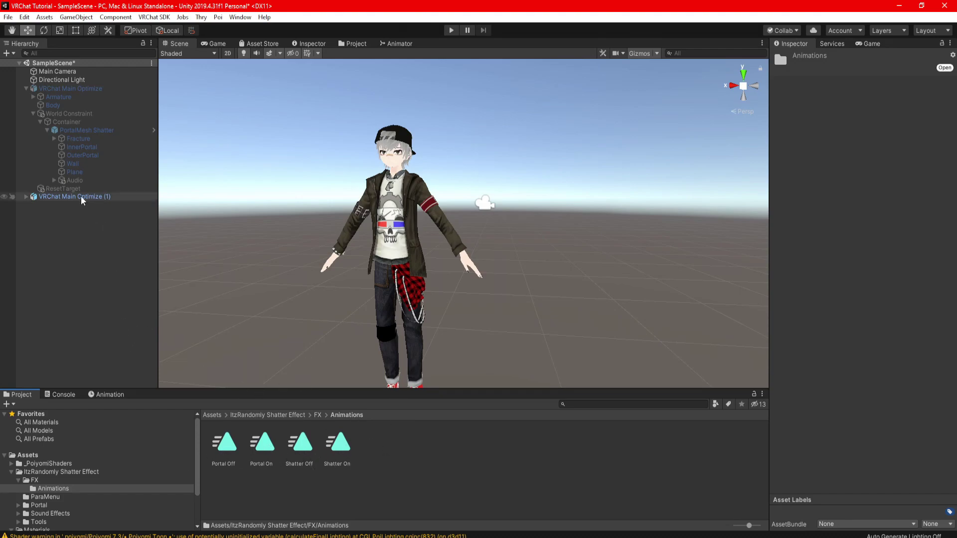
pyautogui.click(106, 395)
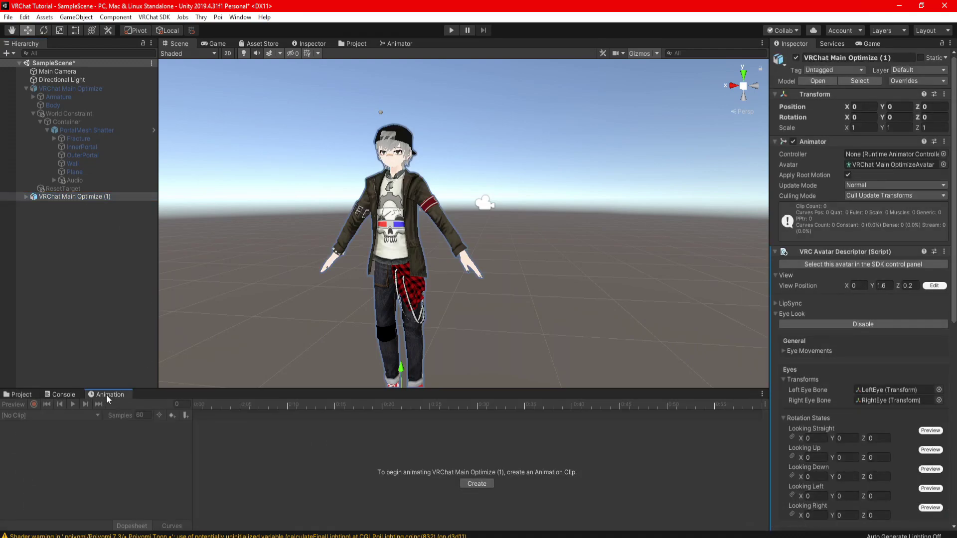
pyautogui.click(476, 483)
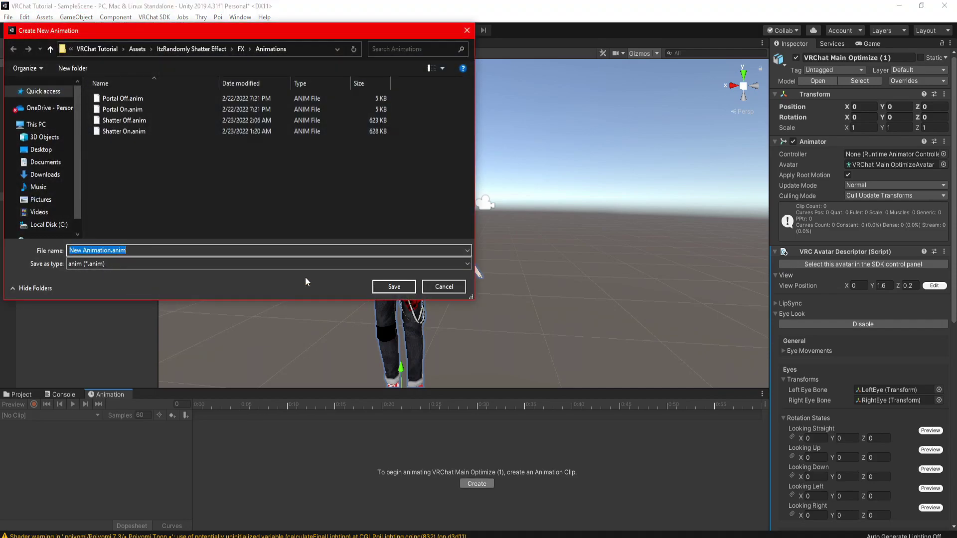
pyautogui.write('Material On')
pyautogui.click(394, 287)
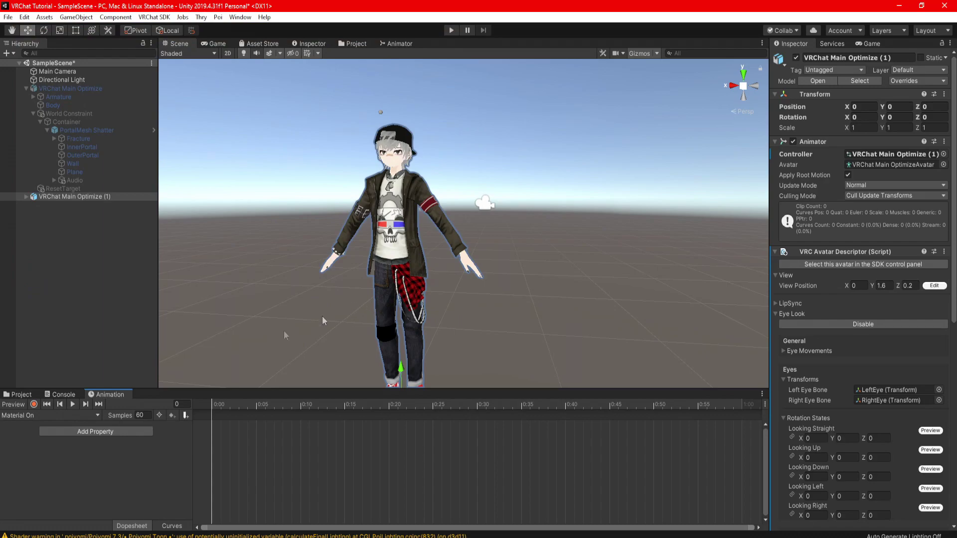
# Start recording the Material On clip and apply the four materials from the Portal Material folder to the avatar at frame 0.
pyautogui.click(33, 404)
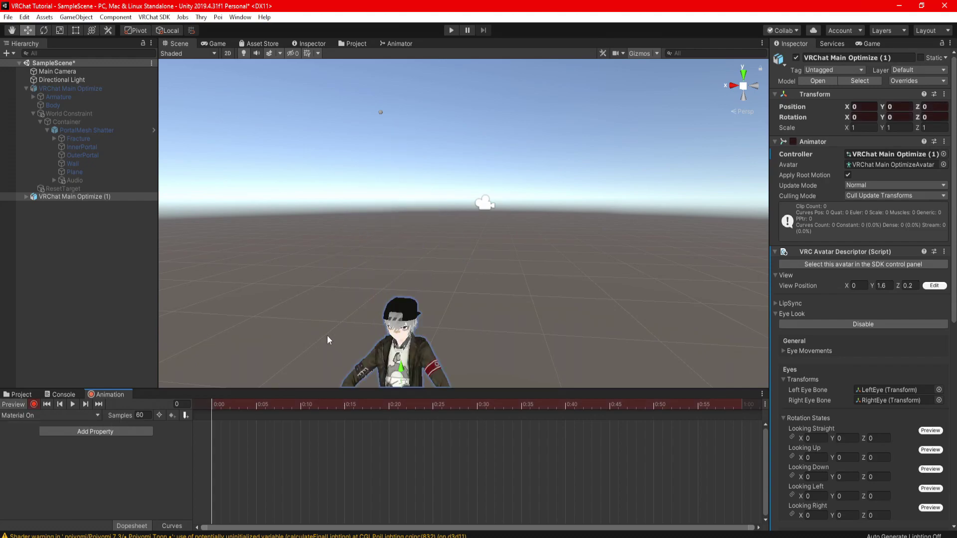
pyautogui.moveTo(327, 335); pyautogui.dragTo(314, 307, button='middle')
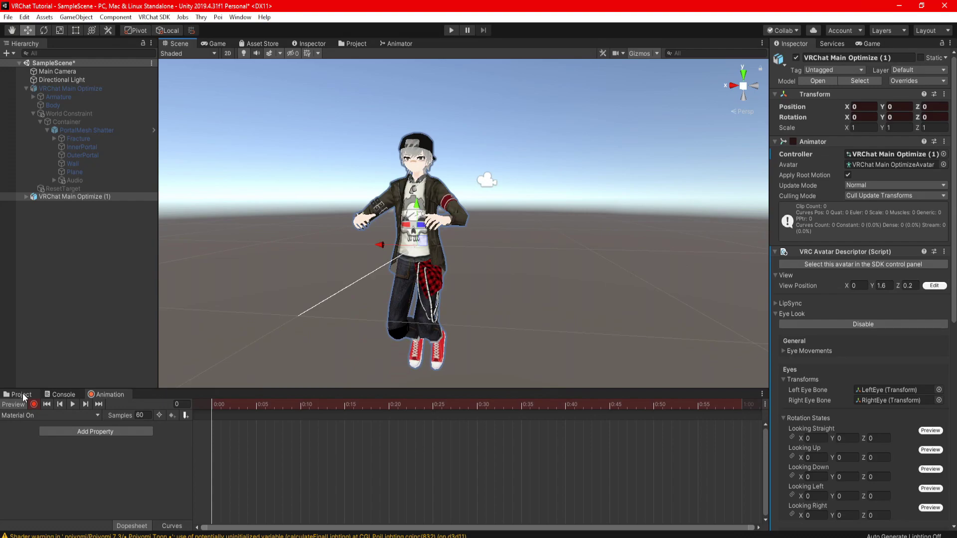
pyautogui.click(23, 396)
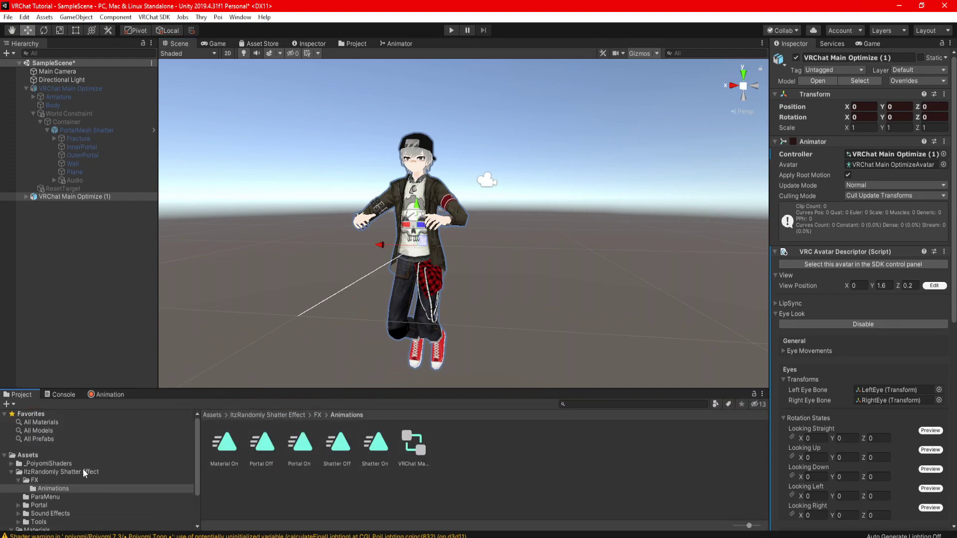
pyautogui.scroll(-3, 82, 469)
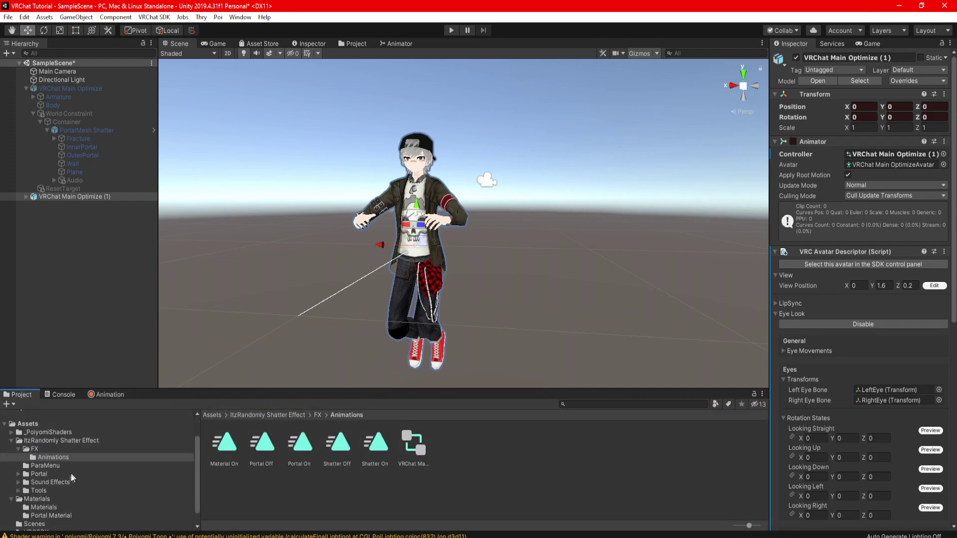
pyautogui.click(50, 516)
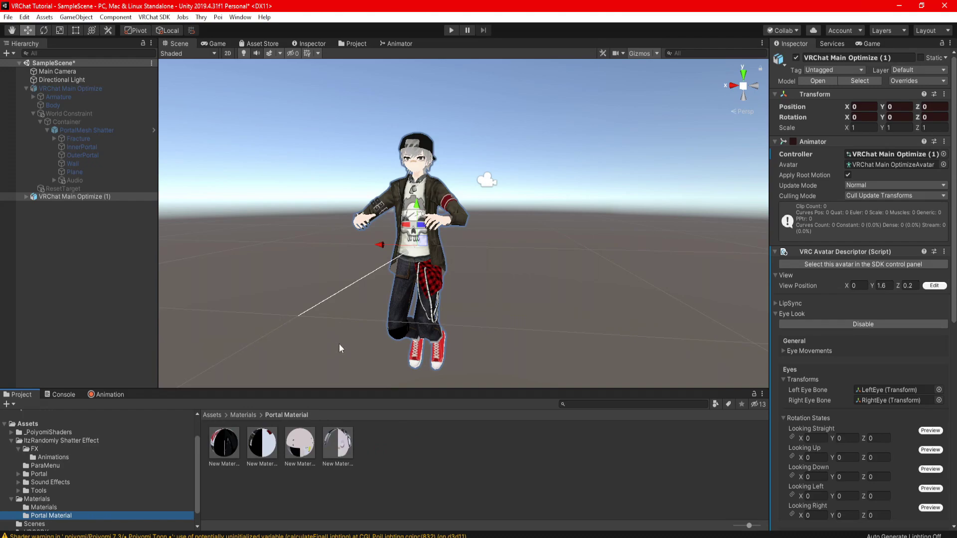
pyautogui.scroll(3, 364, 306)
pyautogui.scroll(4, 396, 251)
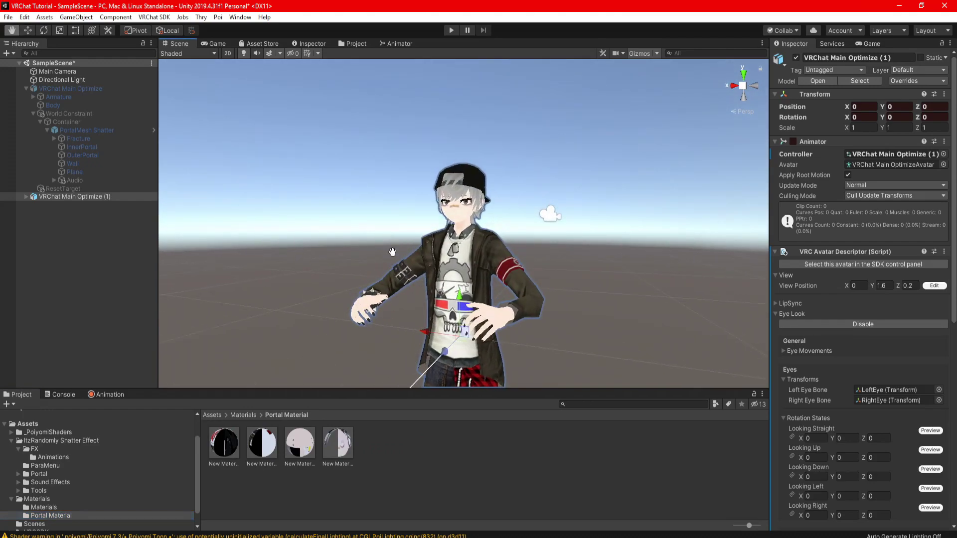
pyautogui.moveTo(341, 446); pyautogui.dragTo(428, 319)
pyautogui.moveTo(226, 453); pyautogui.dragTo(467, 179)
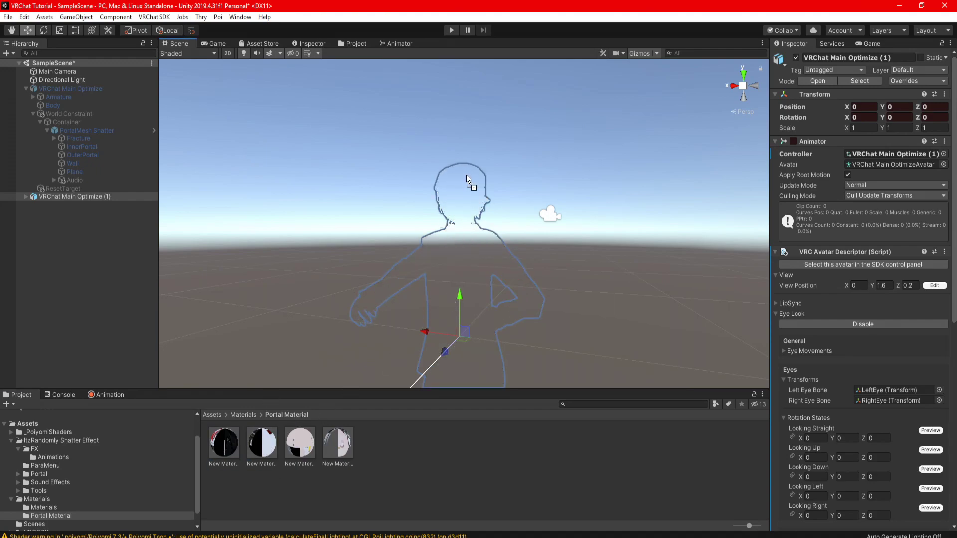
pyautogui.scroll(-5, 593, 268)
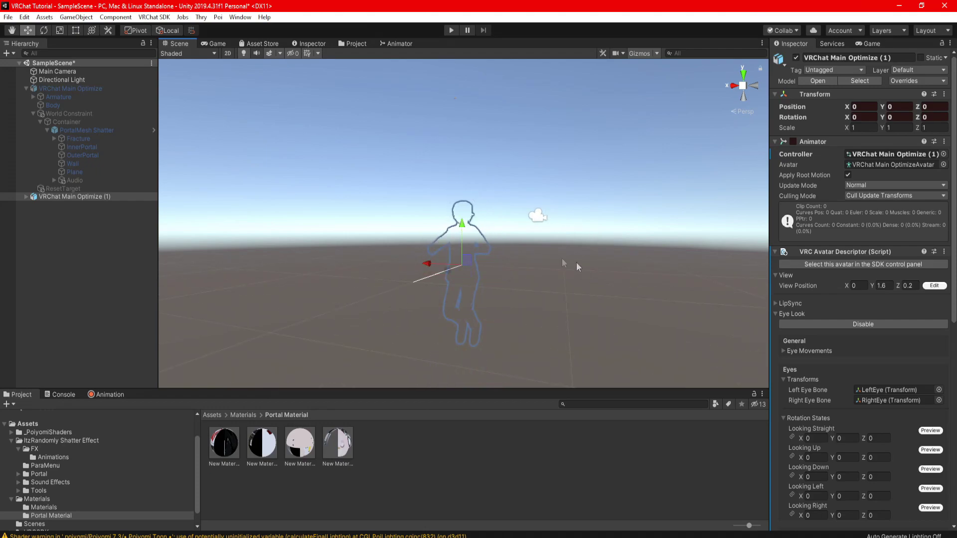
# Move all the portal material keyframes in the Material On clip from frame 0 to frame 1.
pyautogui.click(109, 394)
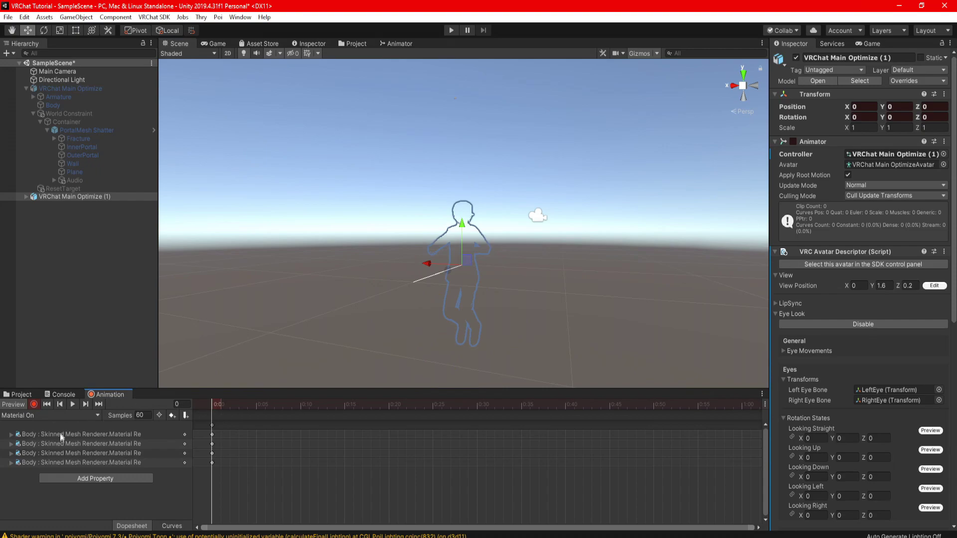
pyautogui.click(212, 426)
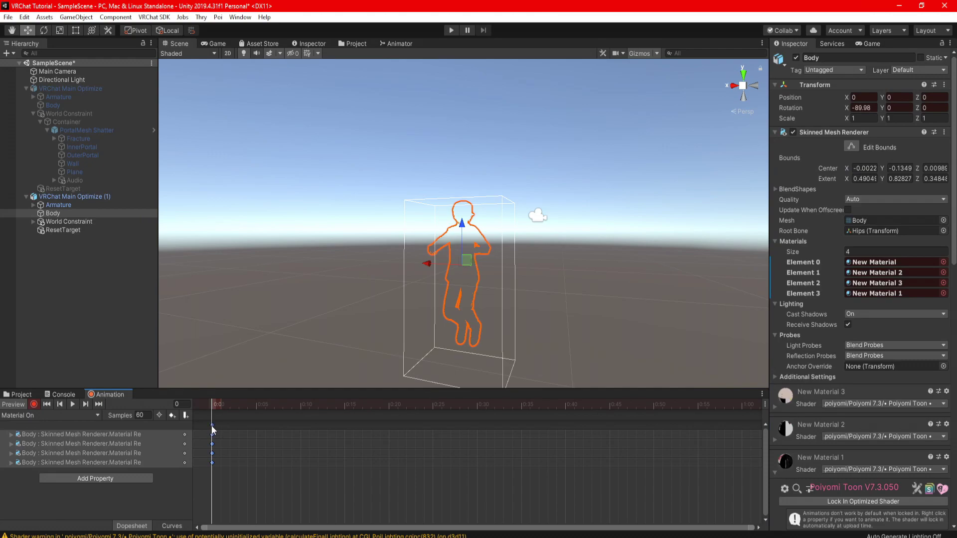
pyautogui.moveTo(212, 427); pyautogui.dragTo(217, 428)
# Record Atlas_23819, Atlas_46611, Atlas_94359 and Atlas_97542 on the avatar's body at frame 0 of Material On, and stop recording.
pyautogui.click(22, 395)
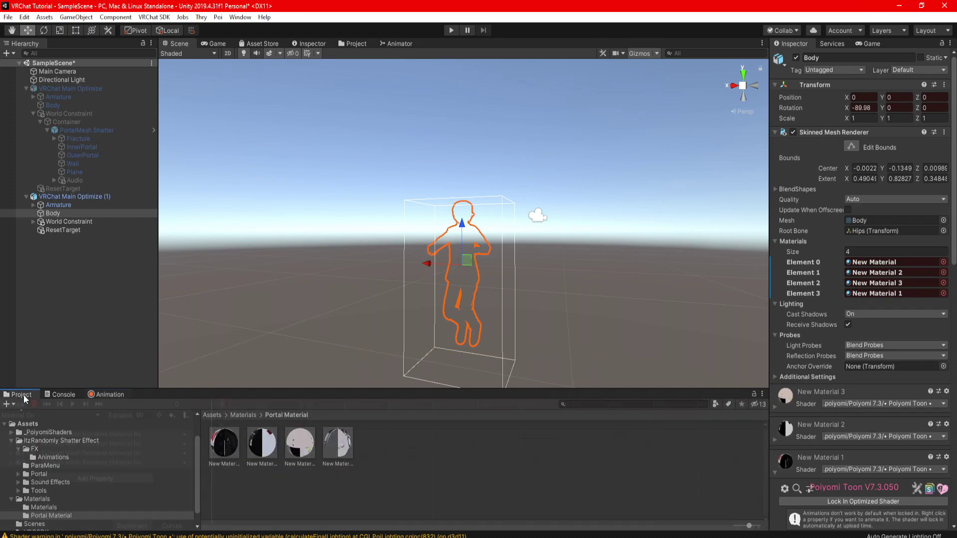
pyautogui.click(52, 506)
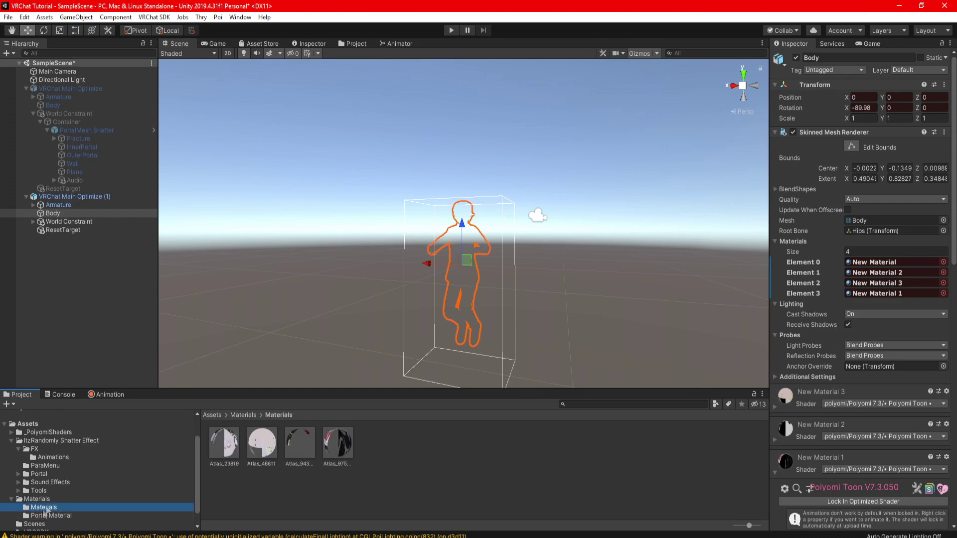
pyautogui.scroll(10, 433, 294)
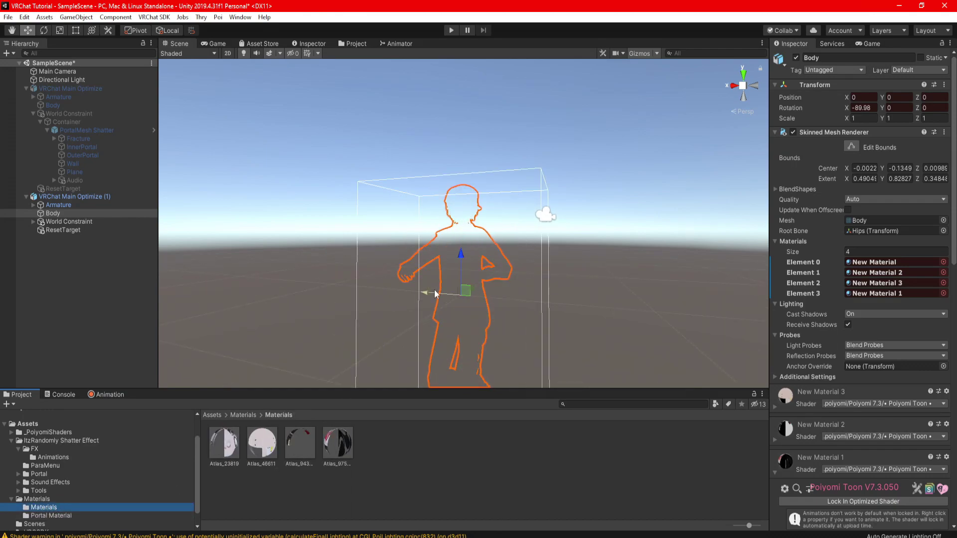
pyautogui.scroll(-5, 339, 364)
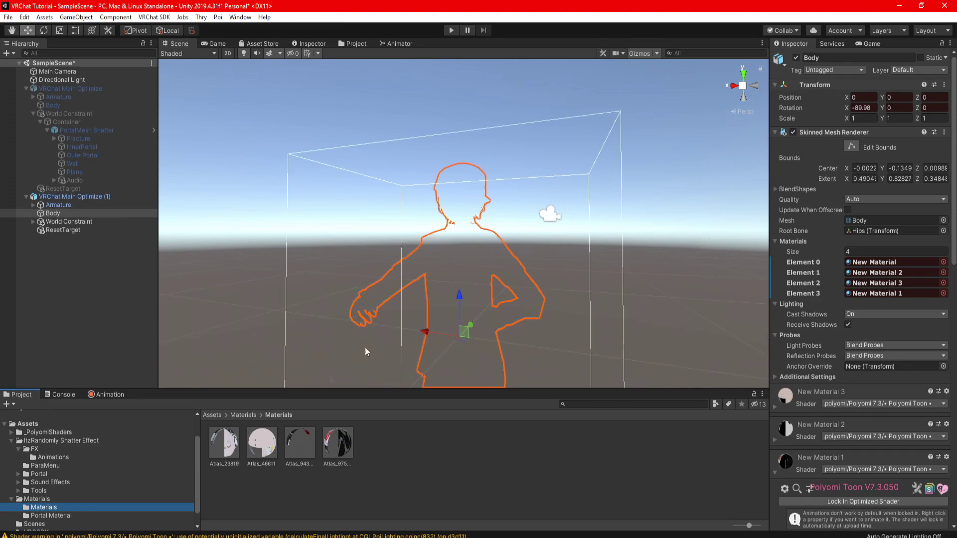
pyautogui.moveTo(224, 443); pyautogui.dragTo(446, 218)
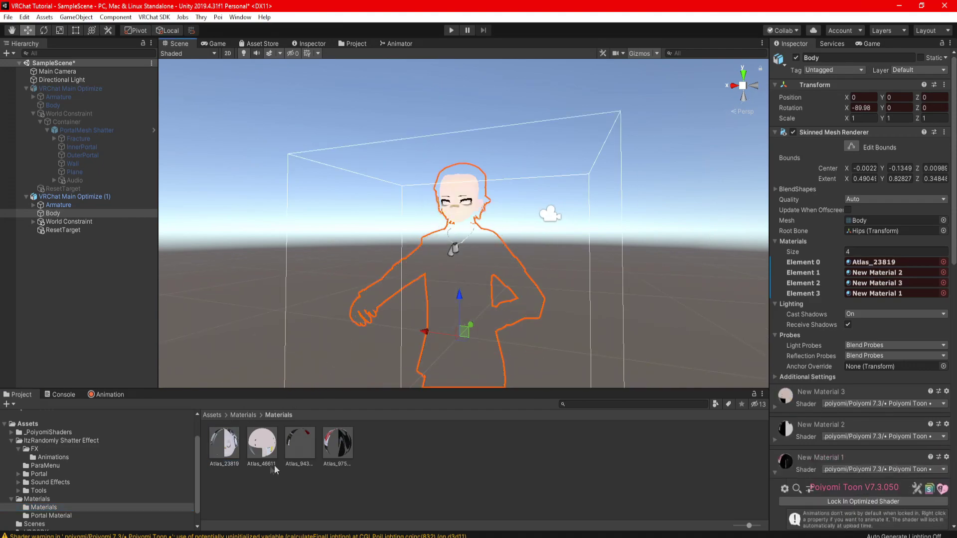
pyautogui.moveTo(262, 456); pyautogui.dragTo(352, 315)
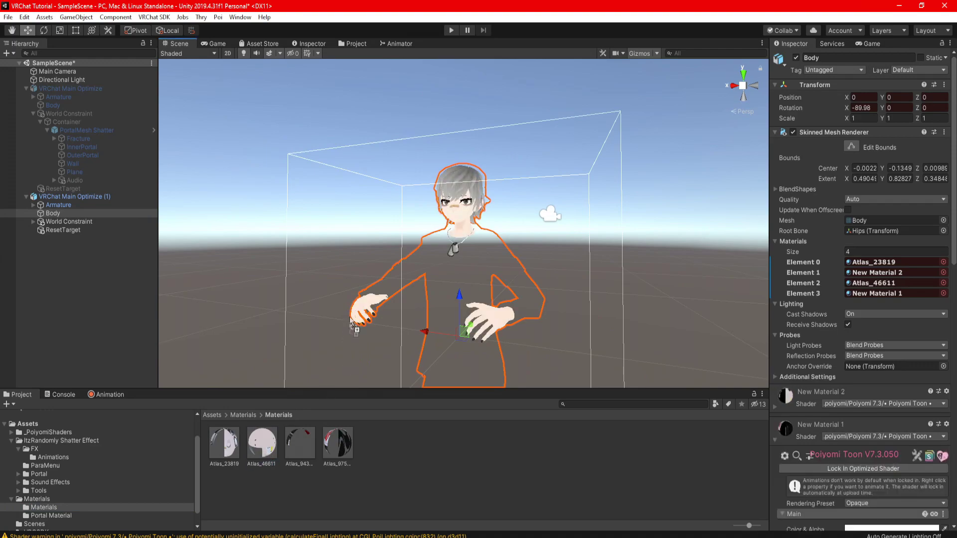
pyautogui.moveTo(300, 445); pyautogui.dragTo(438, 284)
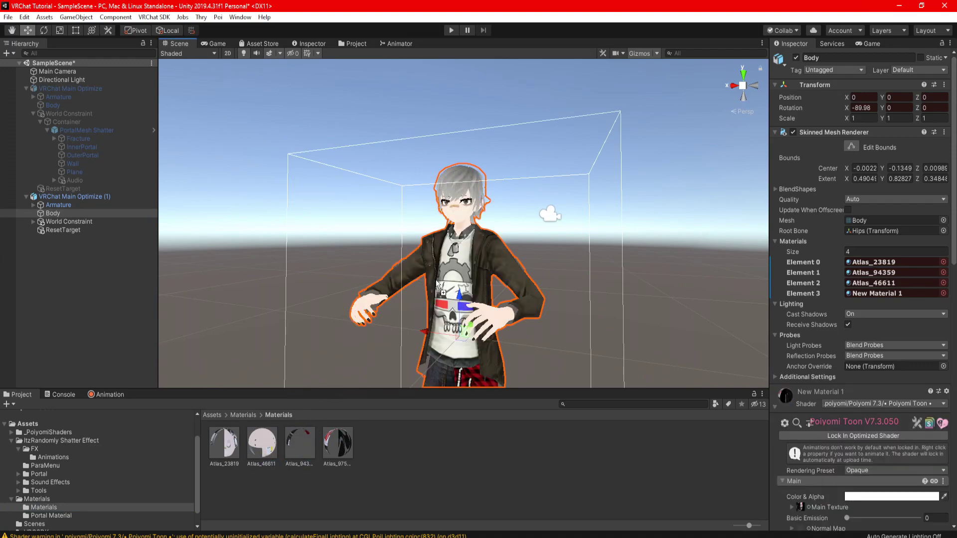
pyautogui.moveTo(338, 445); pyautogui.dragTo(463, 180)
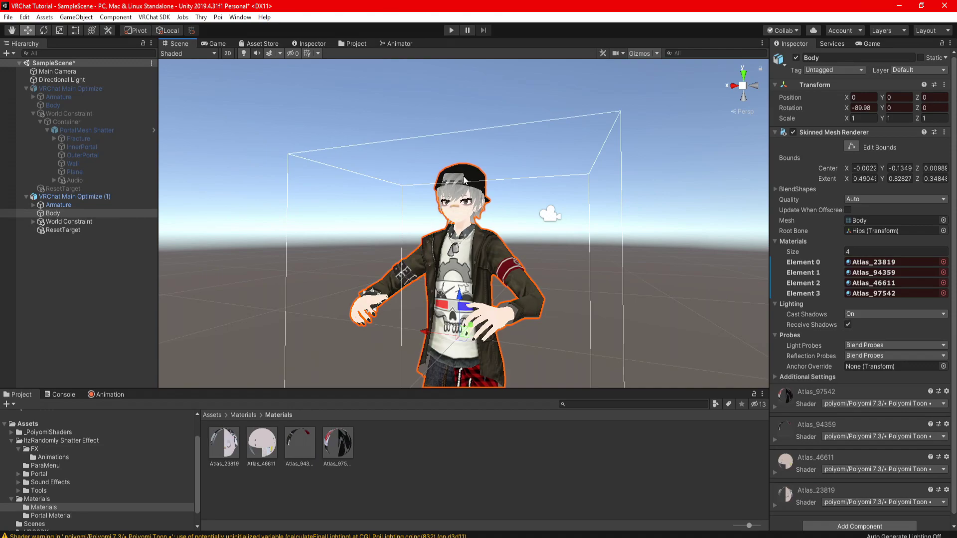
pyautogui.click(106, 395)
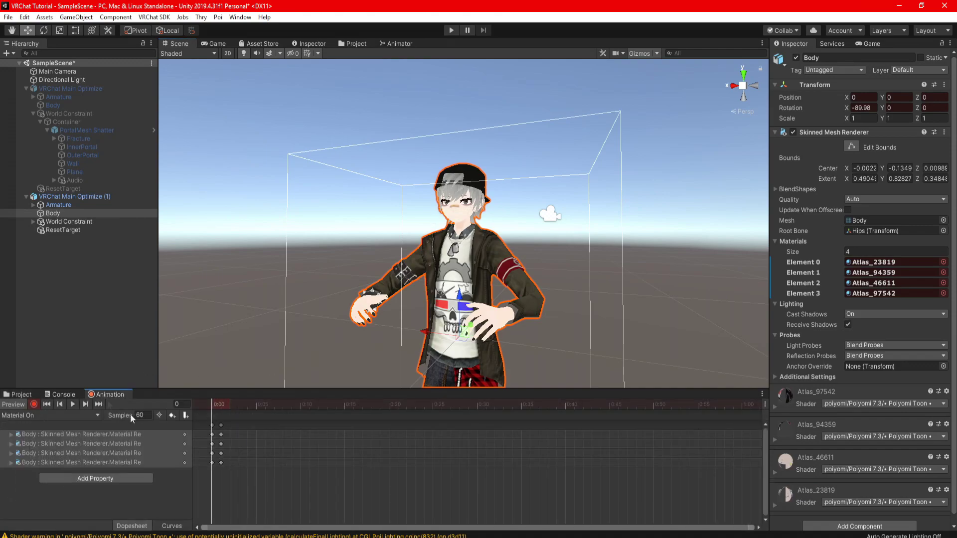
pyautogui.click(34, 405)
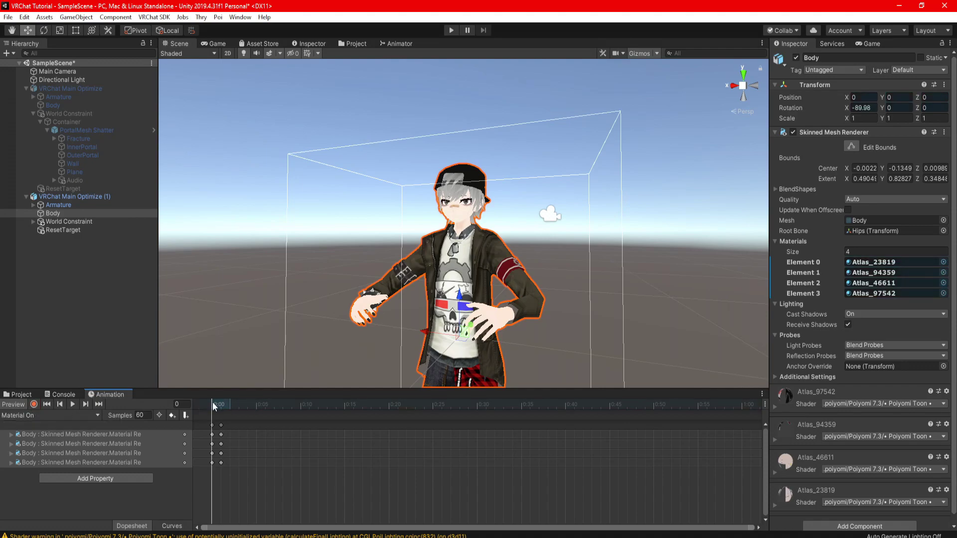
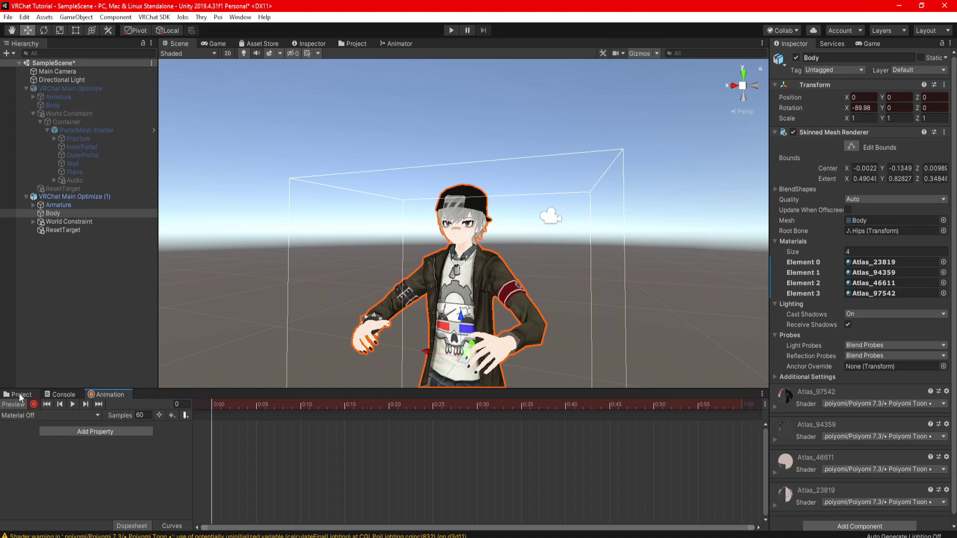
# Record the four Portal Material folder materials onto the avatar's body at frame 0 of the Material Off clip.
pyautogui.click(20, 396)
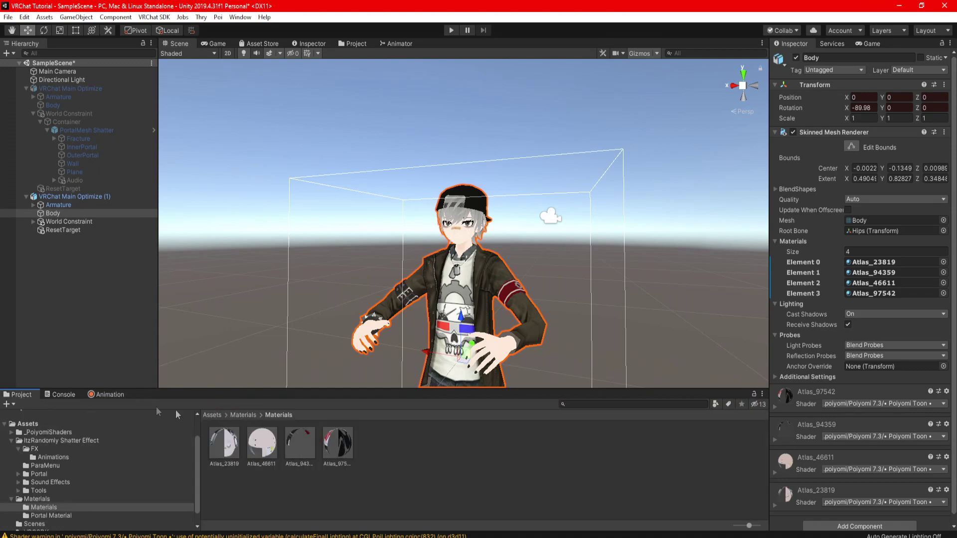
pyautogui.click(60, 517)
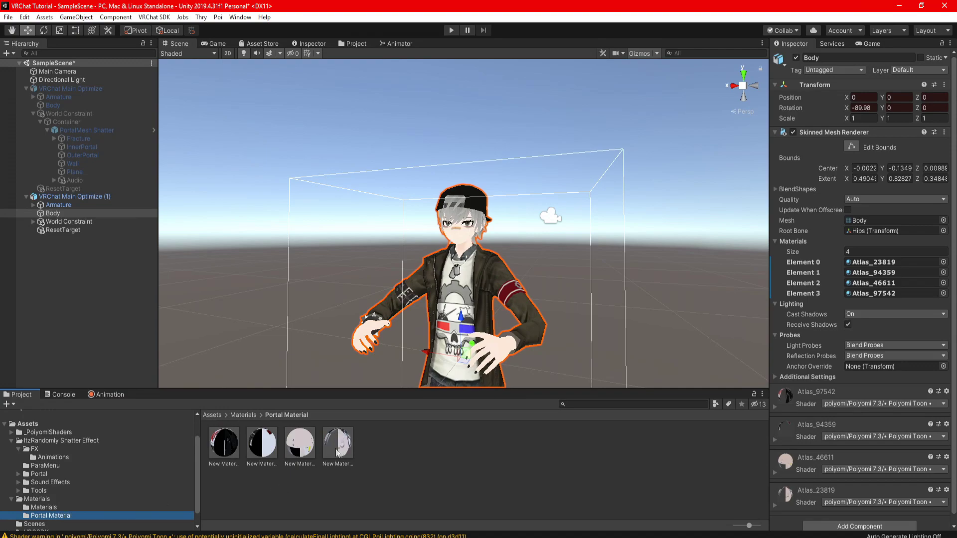
pyautogui.moveTo(340, 453); pyautogui.dragTo(449, 240)
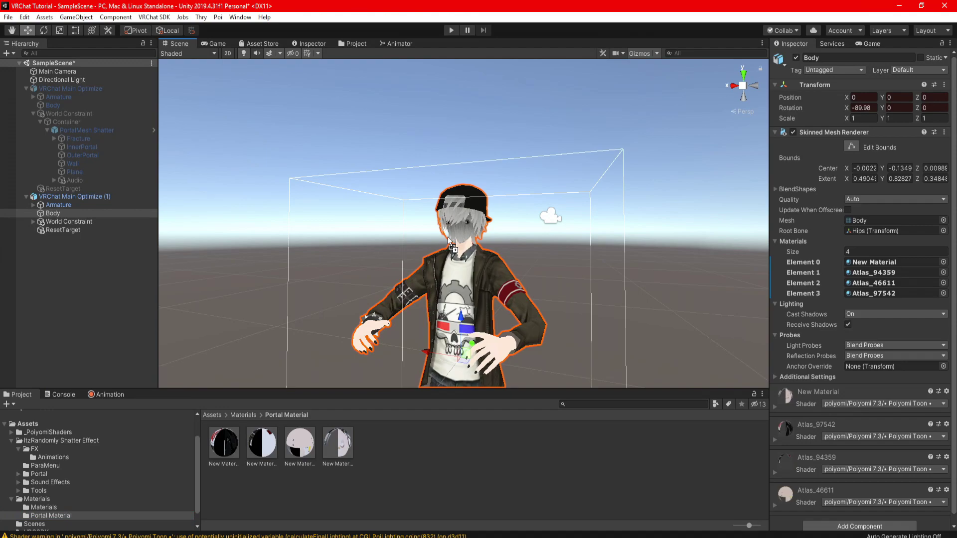
pyautogui.moveTo(449, 240); pyautogui.dragTo(449, 240)
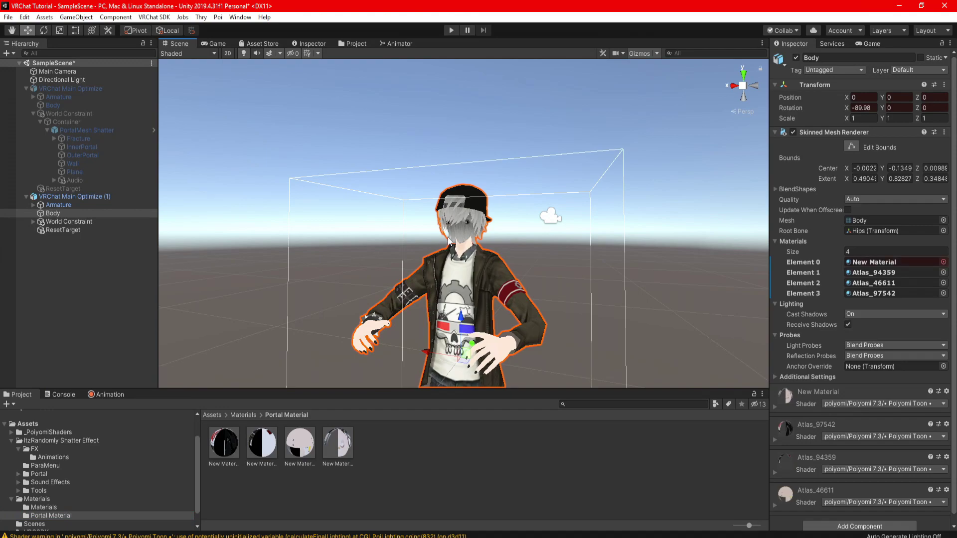
pyautogui.moveTo(300, 442); pyautogui.dragTo(366, 345)
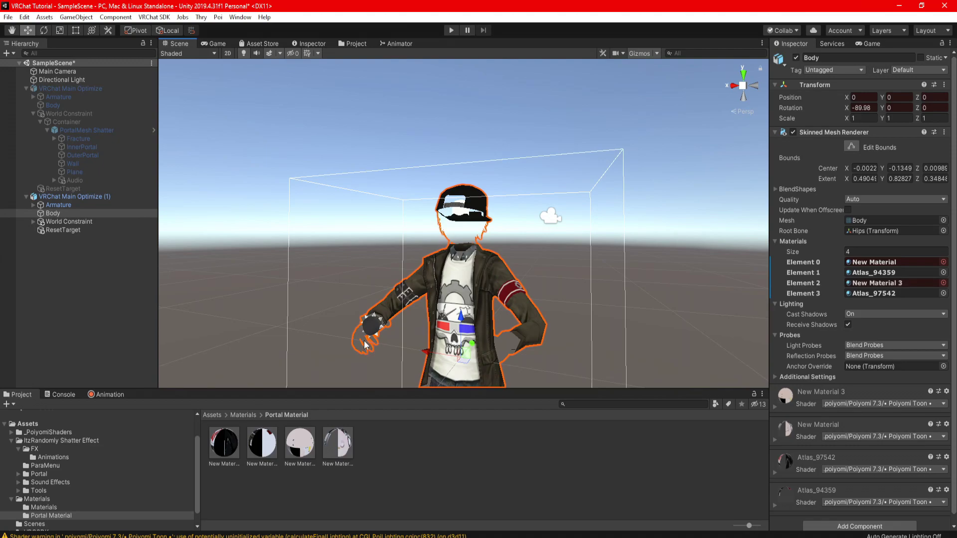
pyautogui.moveTo(262, 442); pyautogui.dragTo(451, 311)
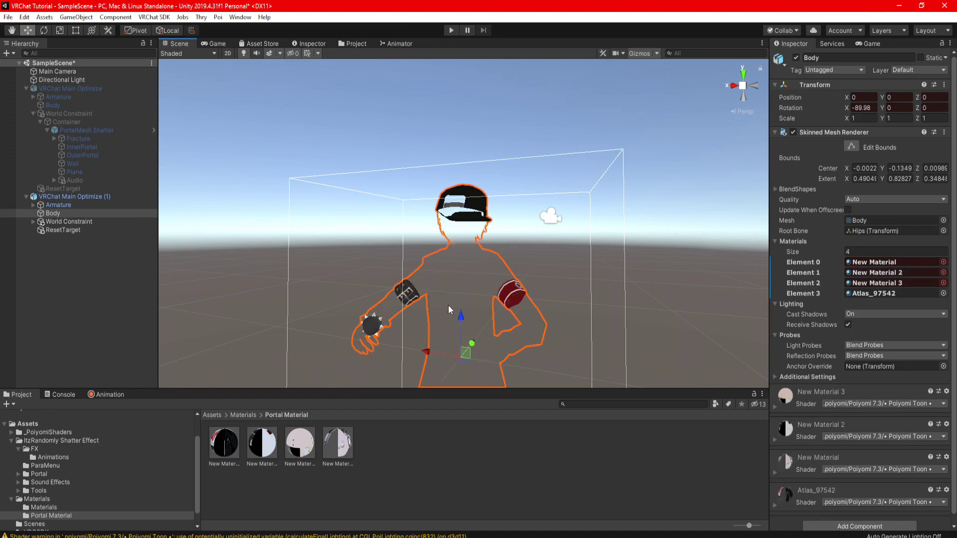
pyautogui.moveTo(224, 442); pyautogui.dragTo(477, 201)
pyautogui.scroll(-5, 406, 360)
# Record the Atlas_23819, Atlas_94359, Atlas_46611 and Atlas_97542 materials on the avatar's body at frame 1 of Material Off, and stop recording.
pyautogui.click(105, 394)
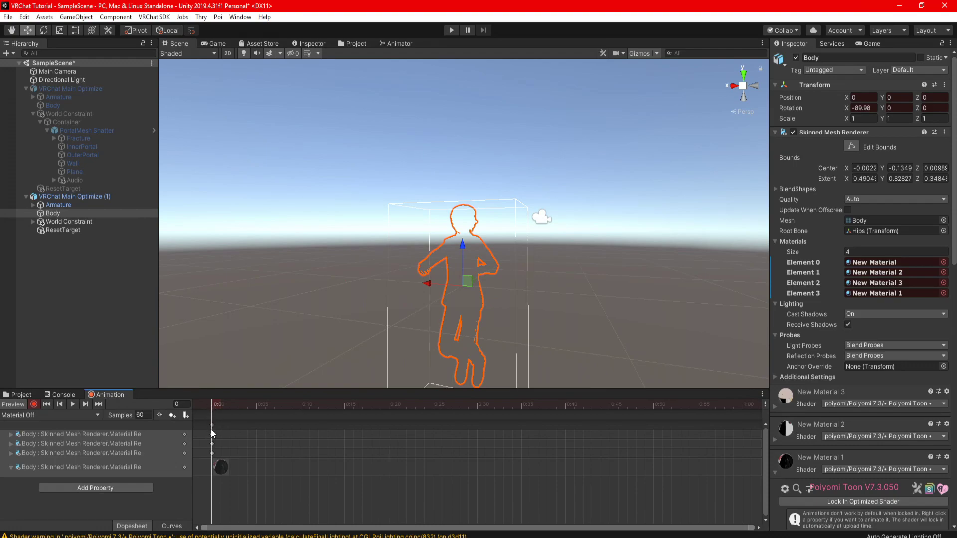
pyautogui.moveTo(209, 405); pyautogui.dragTo(220, 405)
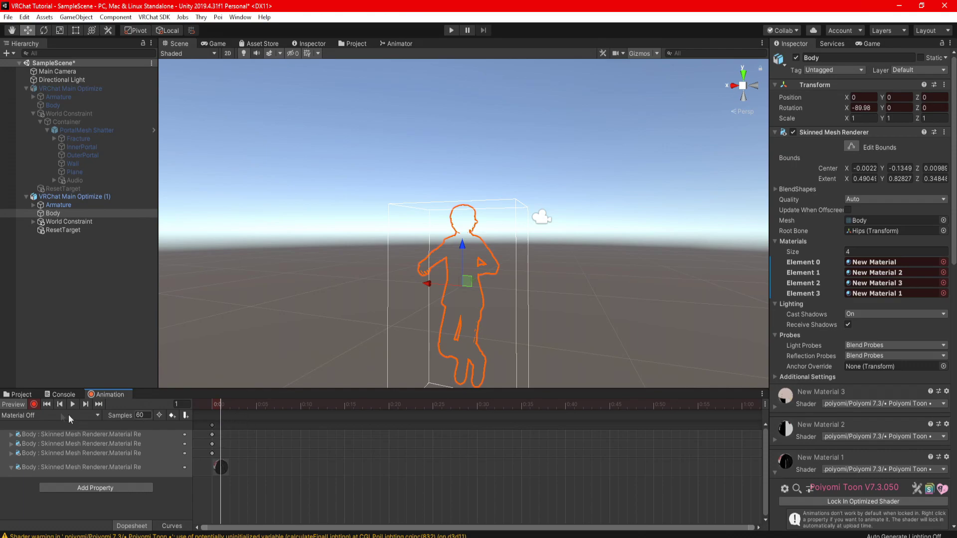
pyautogui.click(23, 394)
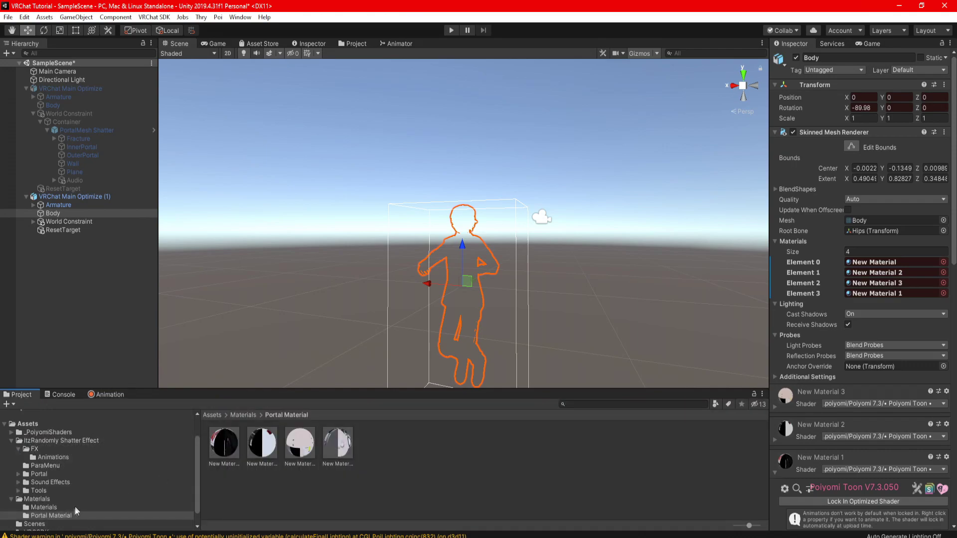
pyautogui.click(56, 507)
pyautogui.scroll(5, 518, 286)
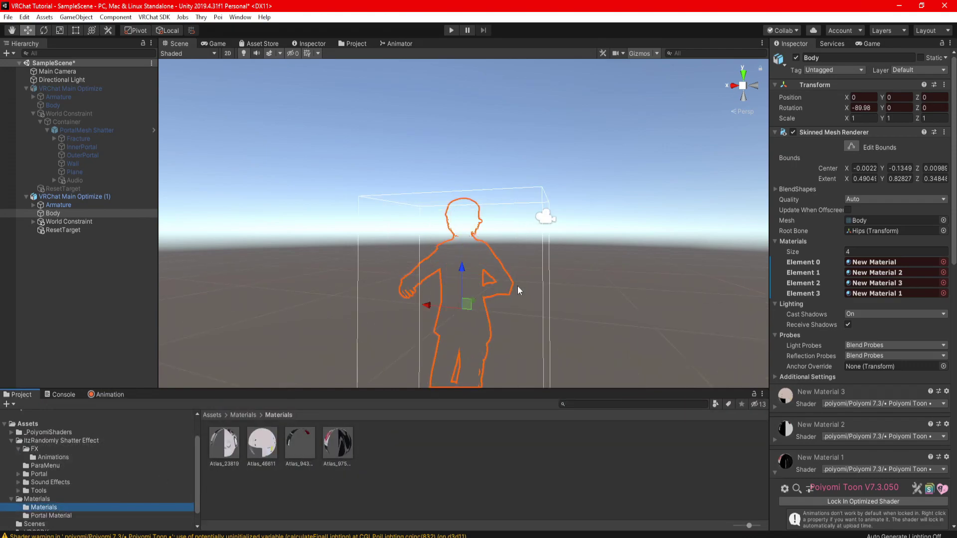
pyautogui.moveTo(227, 453); pyautogui.dragTo(477, 215)
pyautogui.scroll(-5, 411, 280)
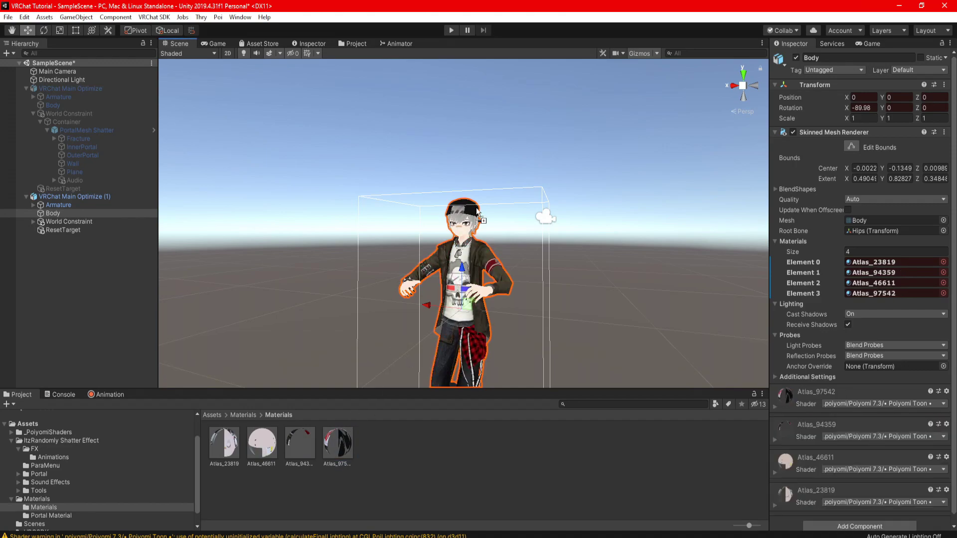
pyautogui.click(100, 395)
pyautogui.moveTo(219, 405); pyautogui.dragTo(204, 408)
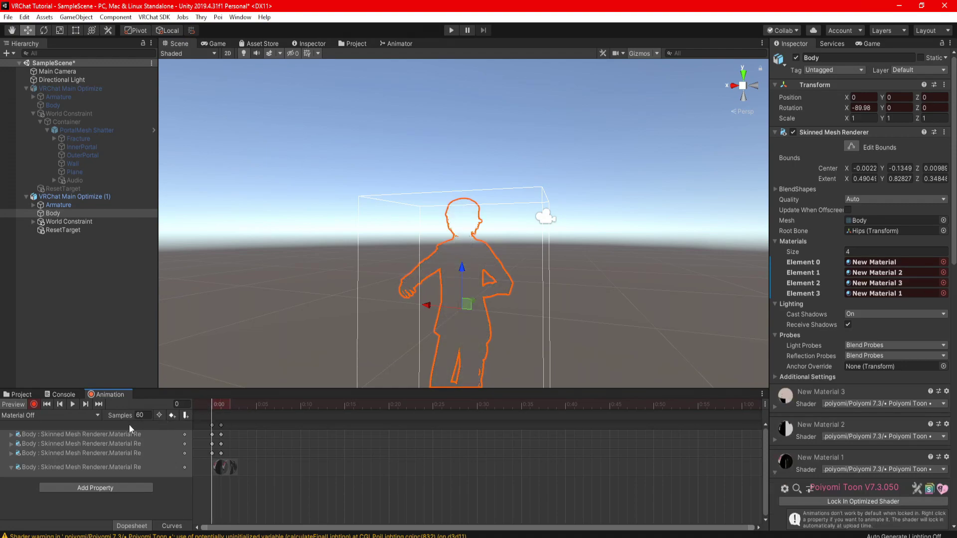
pyautogui.click(35, 407)
# Delete the duplicate avatar VRChat Main Optimize (1) and reactivate the original VRChat Main Optimize.
pyautogui.click(84, 275)
pyautogui.click(82, 197)
pyautogui.rightClick(82, 197)
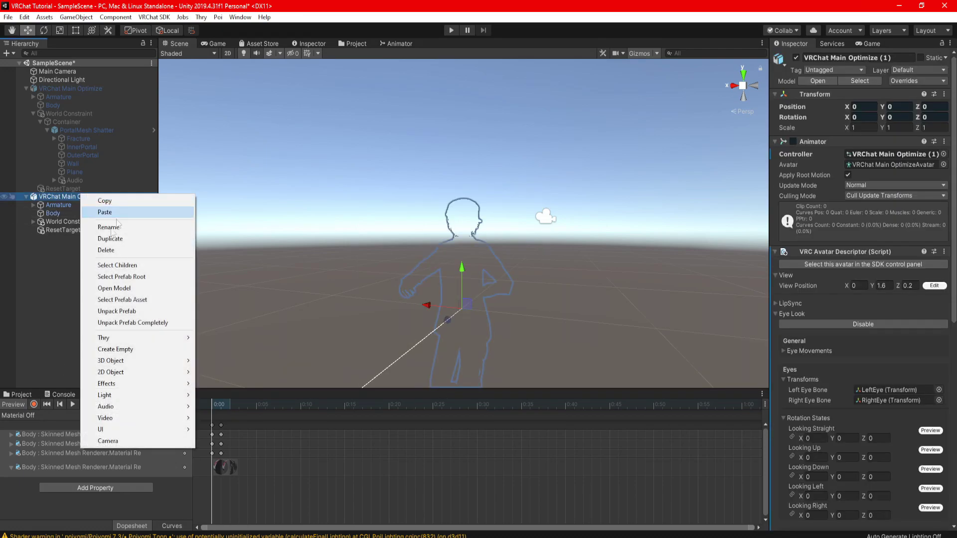
pyautogui.click(106, 250)
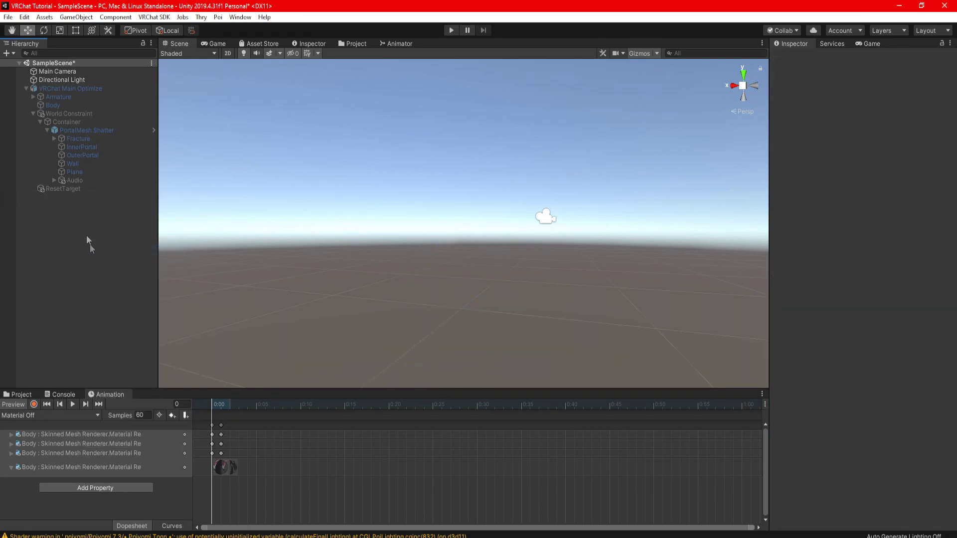
pyautogui.click(82, 89)
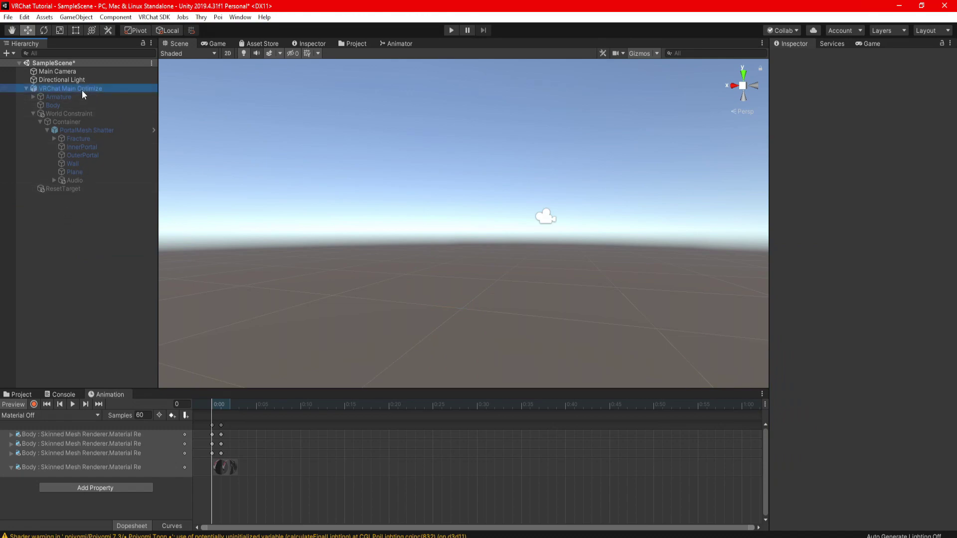
pyautogui.click(796, 57)
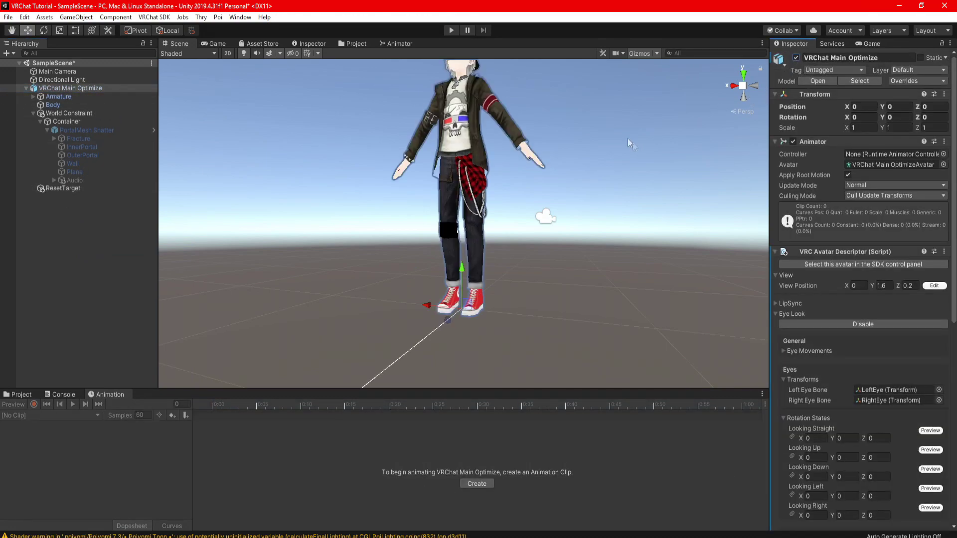
pyautogui.moveTo(618, 89); pyautogui.dragTo(619, 175, button='middle')
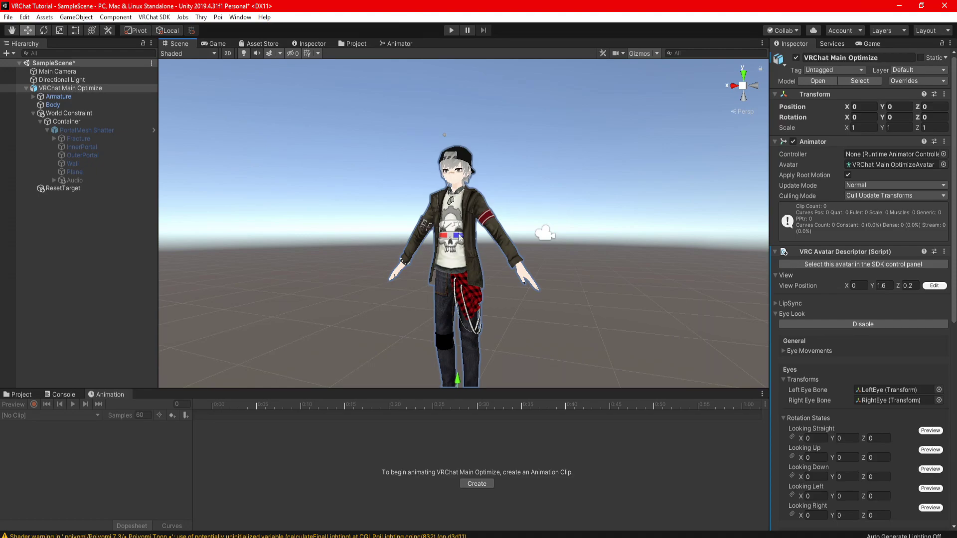
pyautogui.click(462, 217)
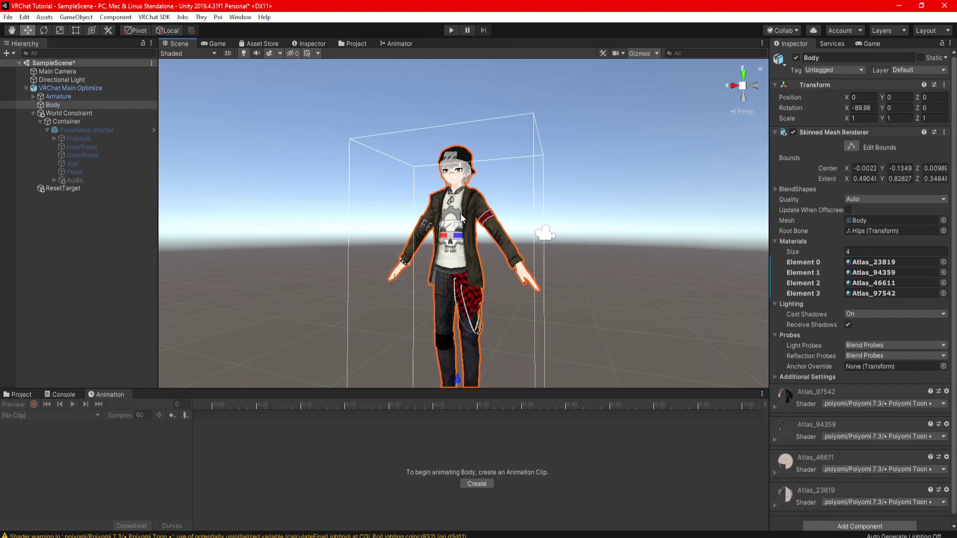
# Open the avatar's PortalFX controller and assign the Material Off clip from the FX Animations folder as the Material Off state's motion.
pyautogui.click(71, 88)
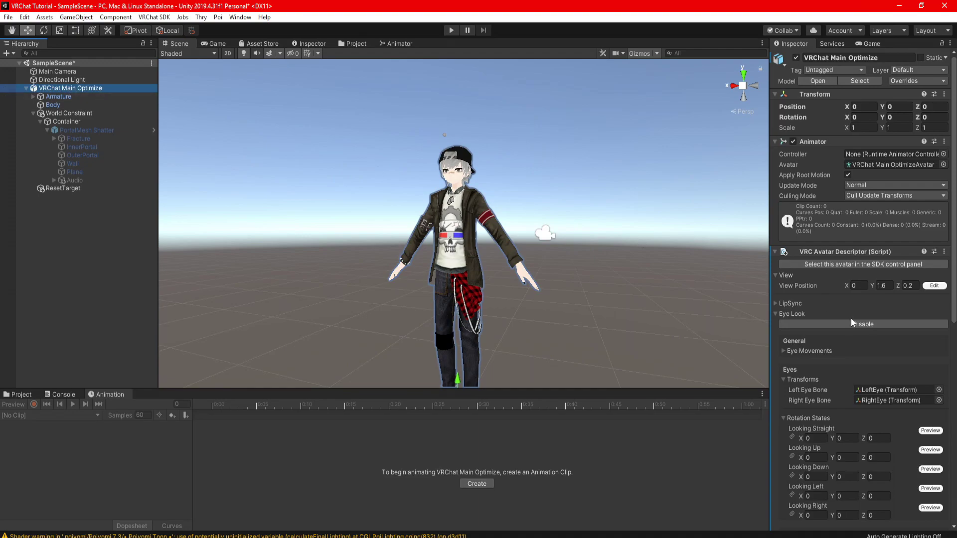
pyautogui.scroll(-7, 855, 302)
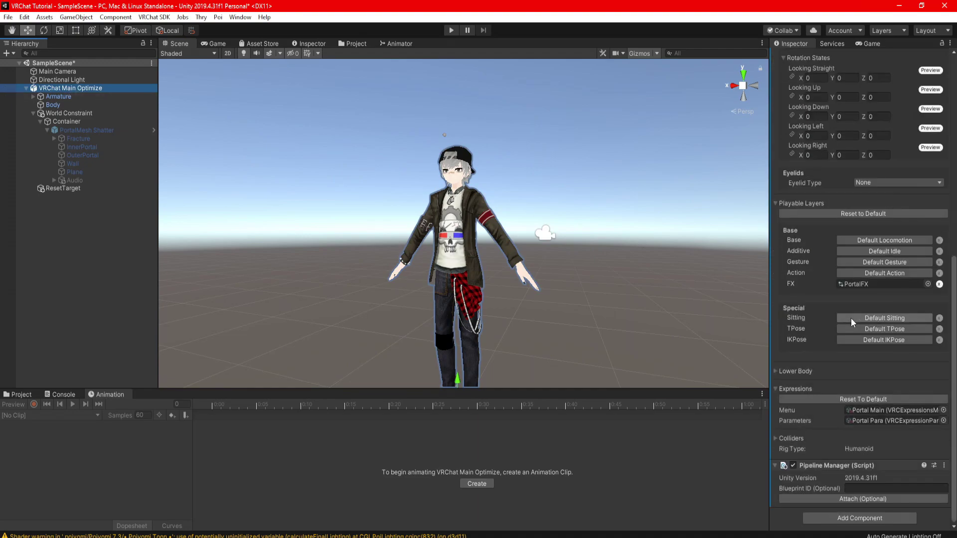
pyautogui.doubleClick(857, 285)
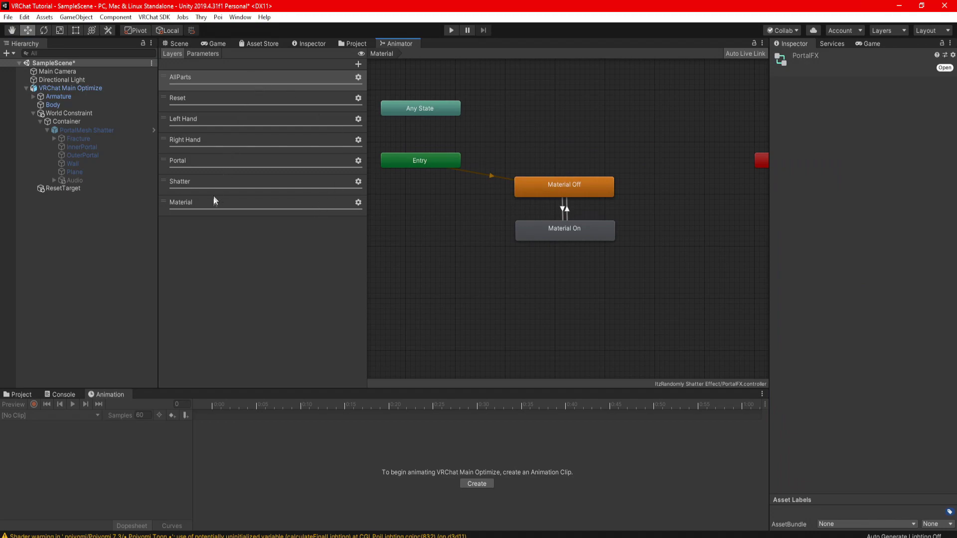
pyautogui.click(564, 191)
pyautogui.click(20, 395)
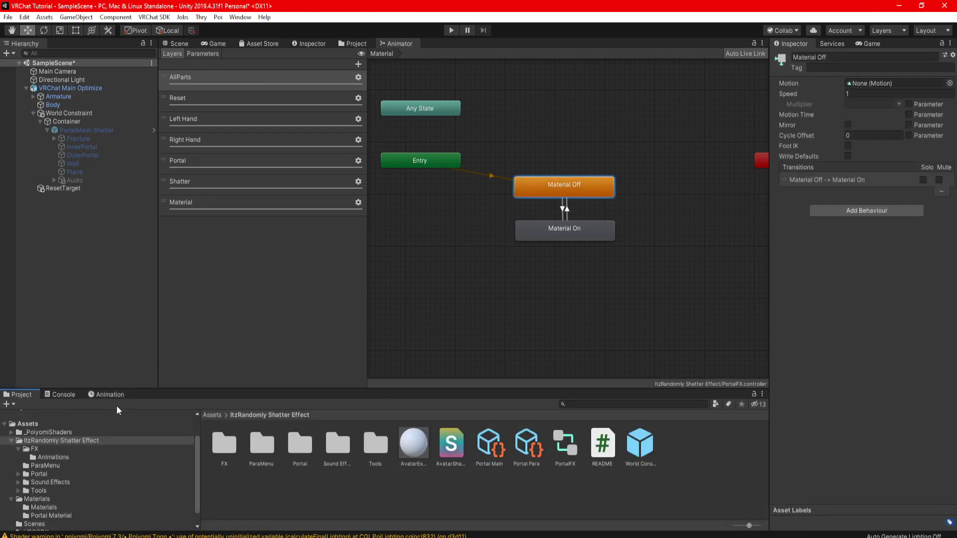
pyautogui.doubleClick(226, 445)
pyautogui.doubleClick(226, 446)
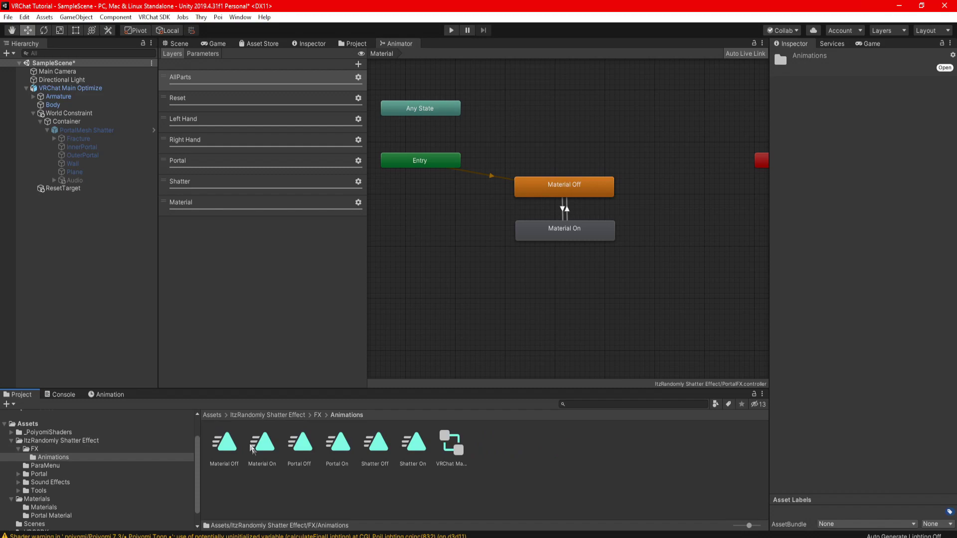
pyautogui.click(559, 187)
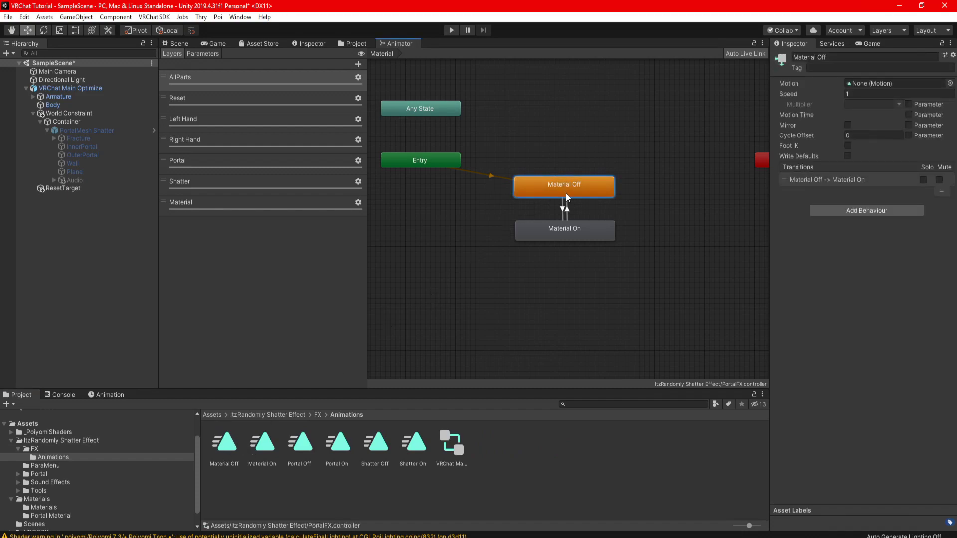
pyautogui.moveTo(230, 450); pyautogui.dragTo(887, 89)
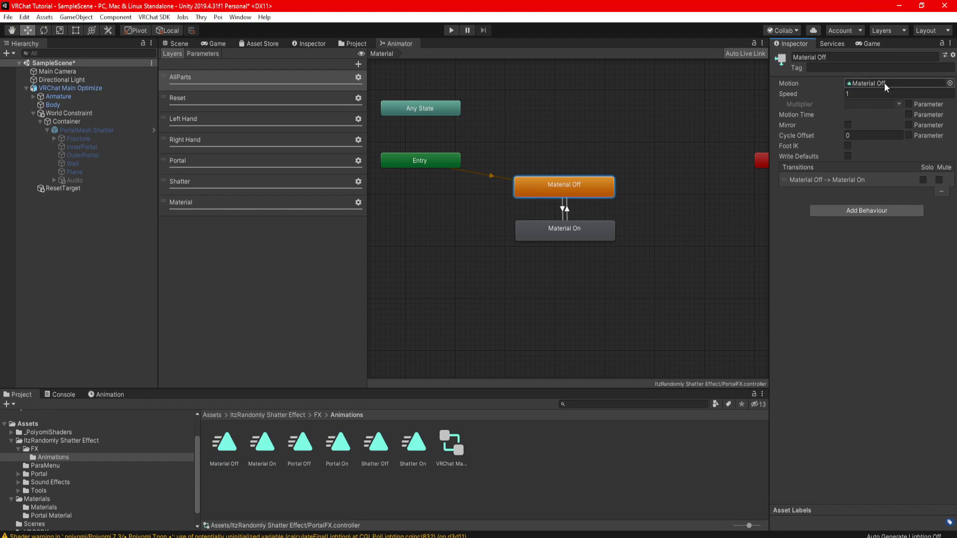
# Assign the Material On clip as the motion of the Material On state.
pyautogui.click(556, 234)
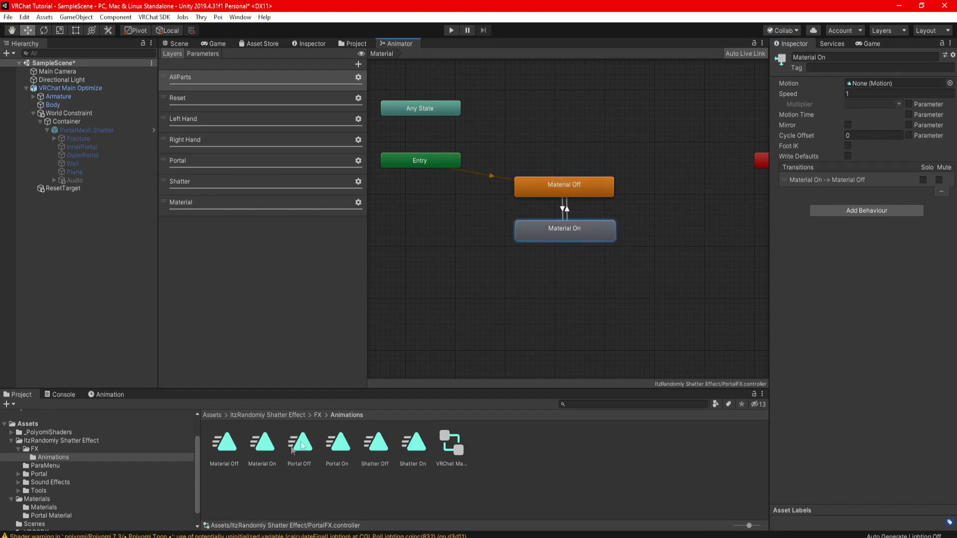
pyautogui.moveTo(261, 452); pyautogui.dragTo(872, 91)
pyautogui.click(259, 500)
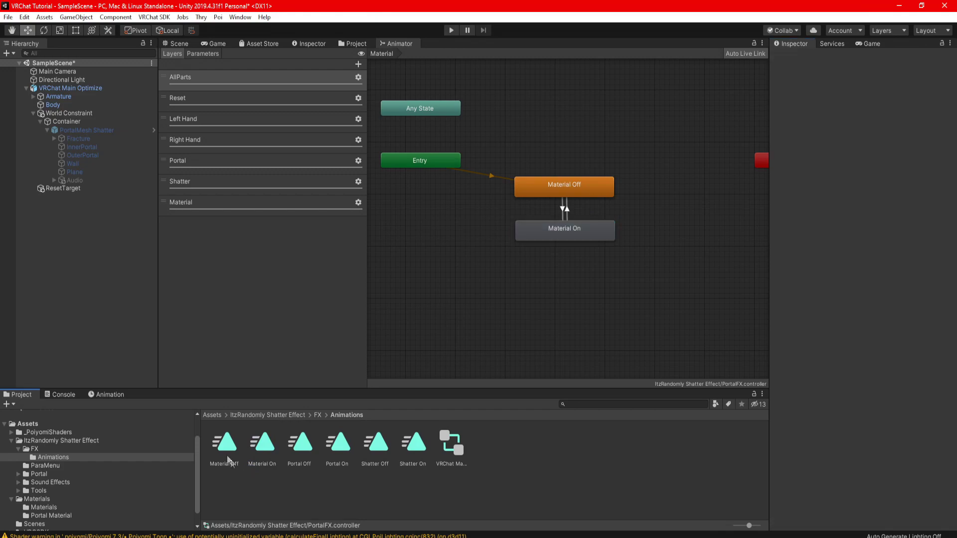
# Disable Loop Time on both the Material Off and Material On animation clips.
pyautogui.click(225, 445)
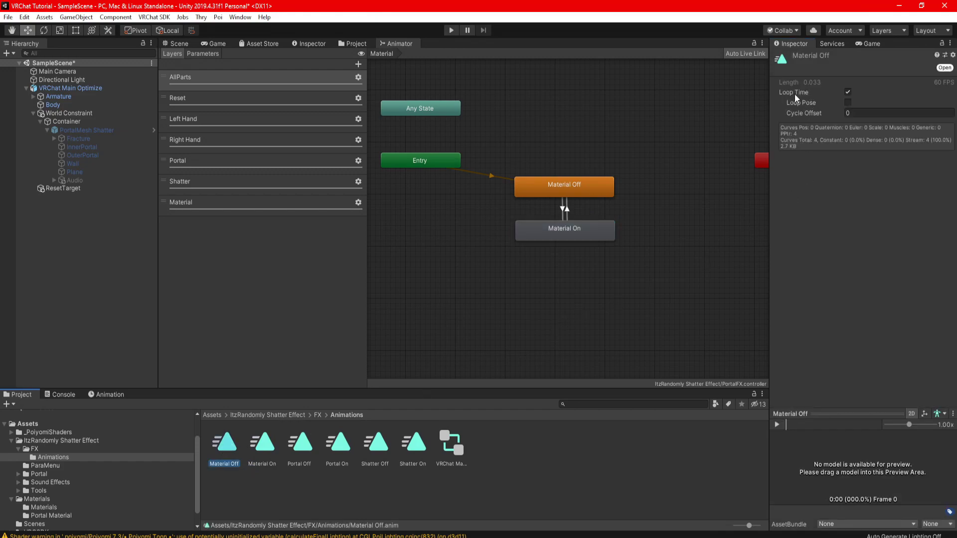
pyautogui.click(848, 94)
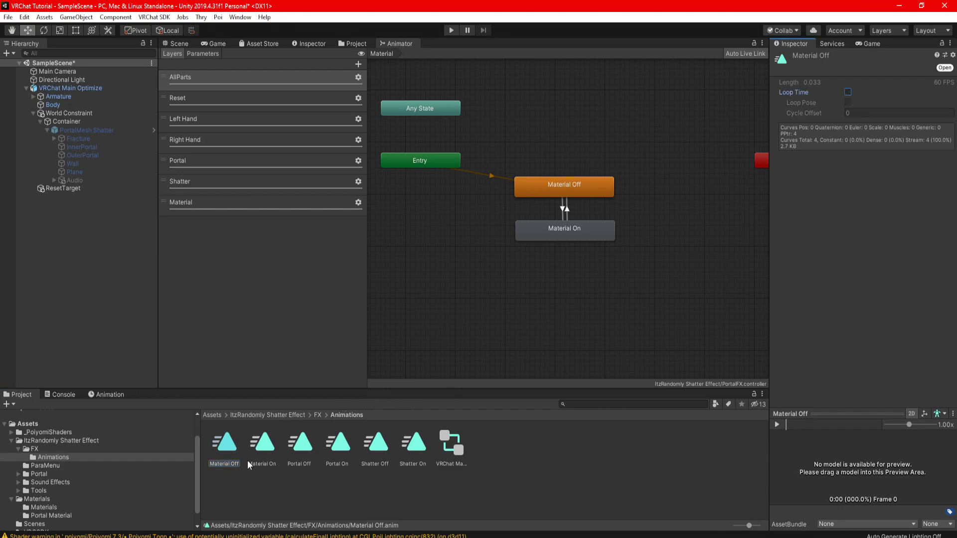
pyautogui.click(265, 446)
pyautogui.click(848, 93)
pyautogui.click(847, 93)
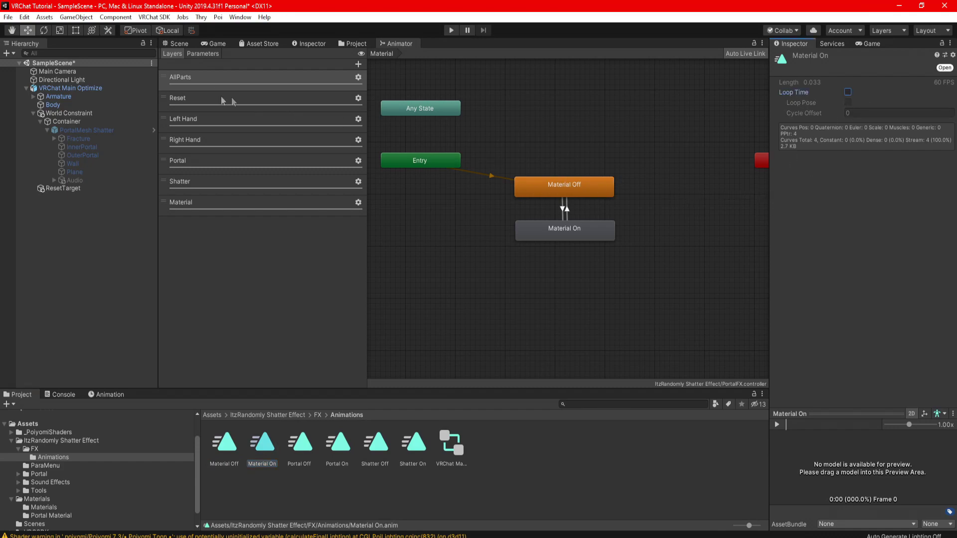
# Activate the PortalMesh Shatter object under the avatar's World Constraint container in the scene.
pyautogui.click(178, 44)
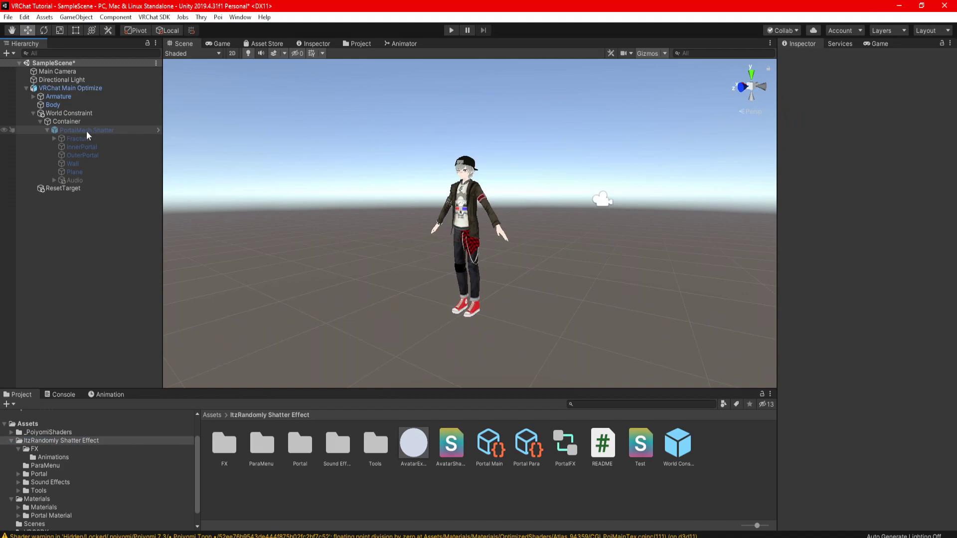
pyautogui.click(85, 130)
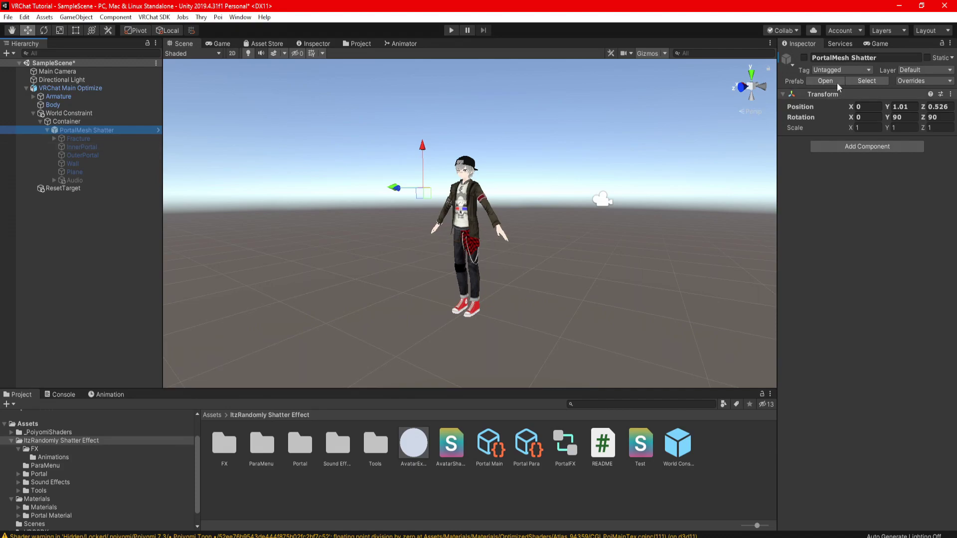
pyautogui.click(804, 58)
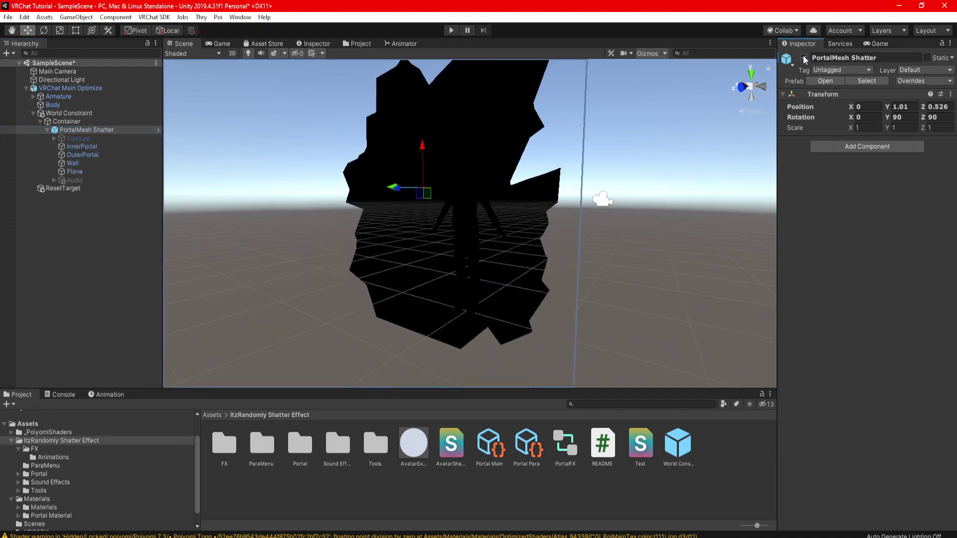
pyautogui.click(92, 249)
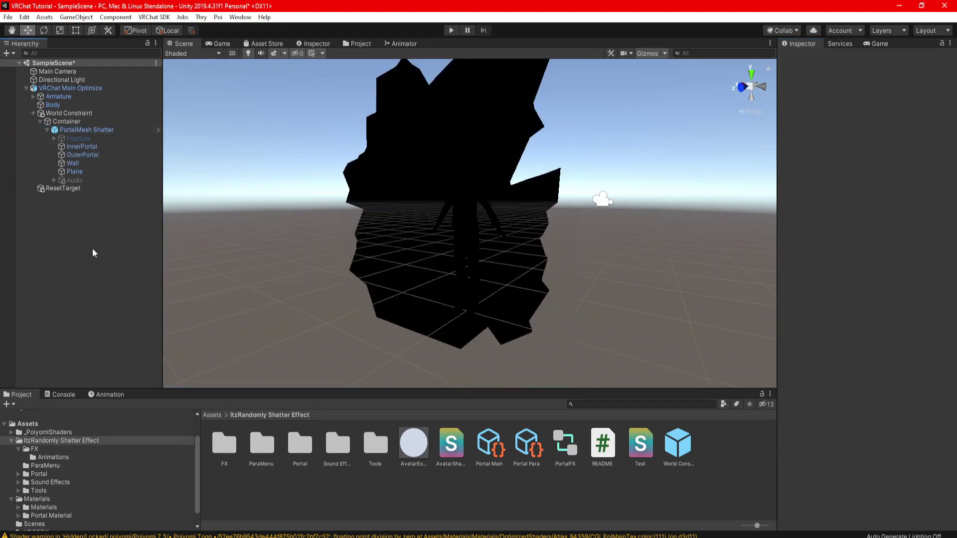
# Deactivate the InnerPortal object and activate the Fracture object within PortalMesh Shatter.
pyautogui.click(82, 147)
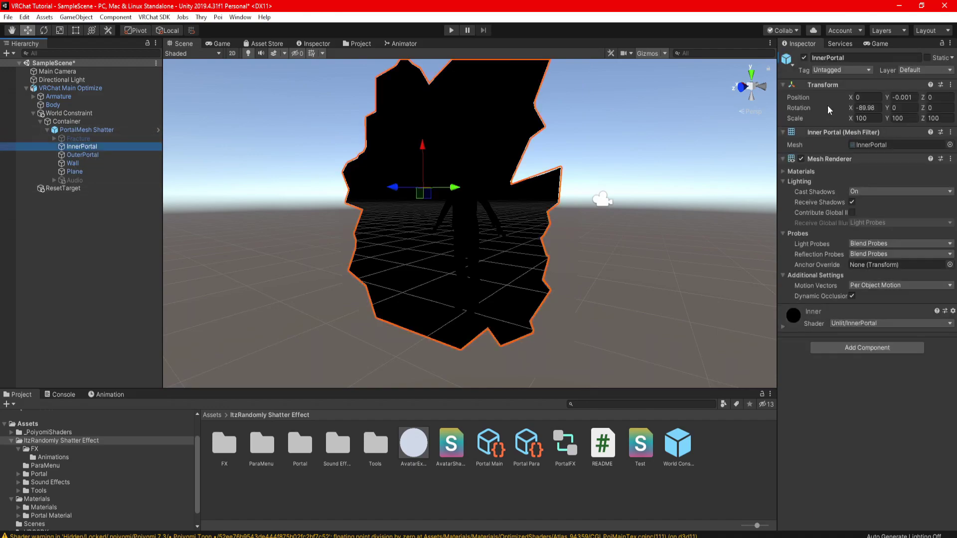
pyautogui.click(804, 59)
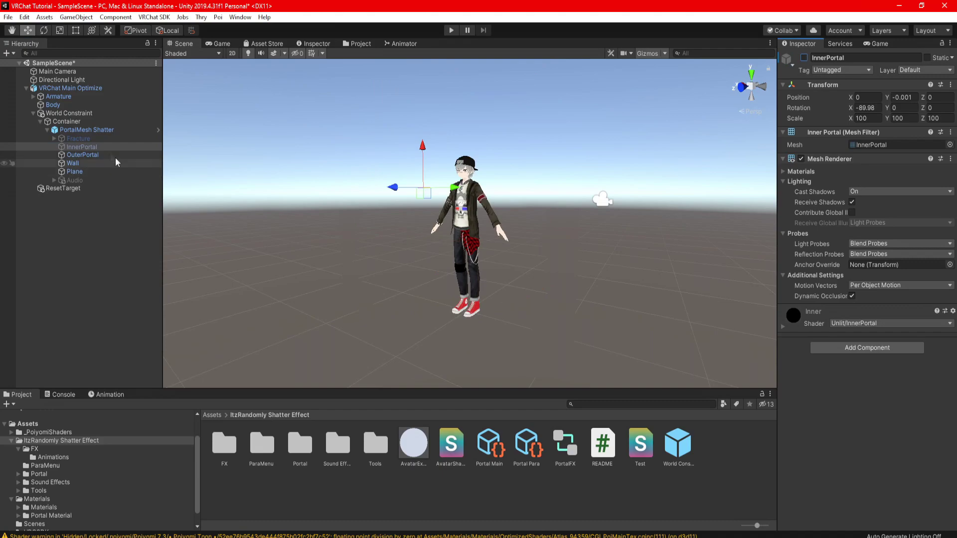
pyautogui.click(92, 138)
pyautogui.click(804, 58)
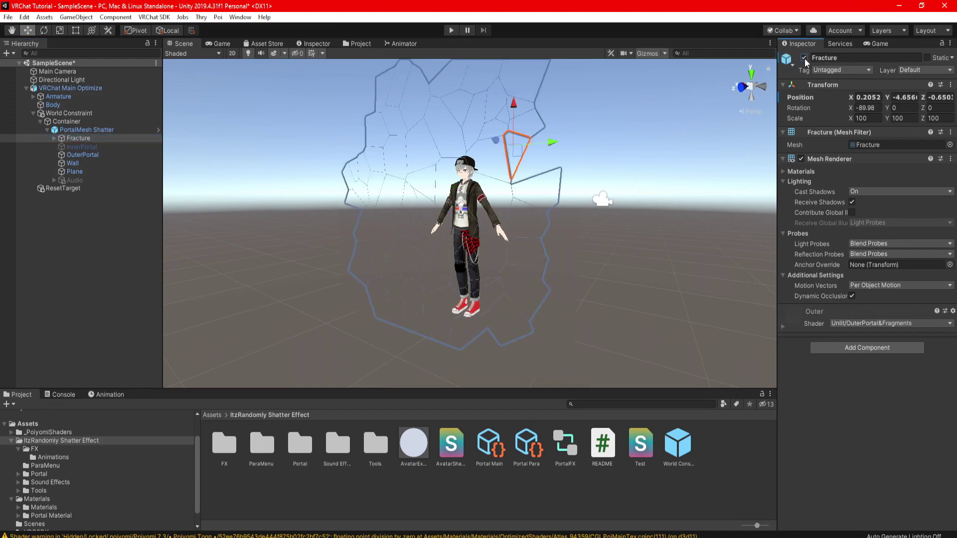
pyautogui.click(83, 214)
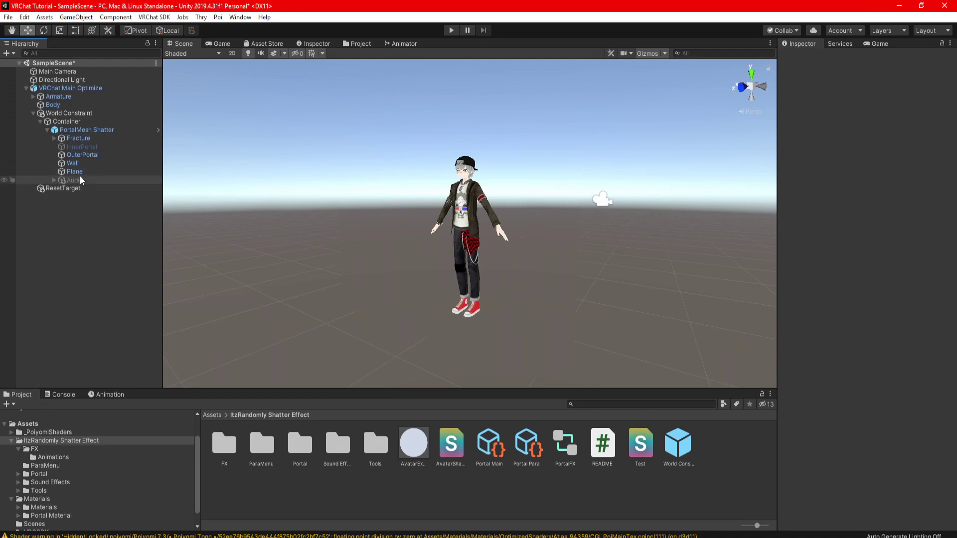
# Examine the outlines of the Plane, Wall and OuterPortal meshes and of the whole PortalMesh Shatter object.
pyautogui.click(80, 171)
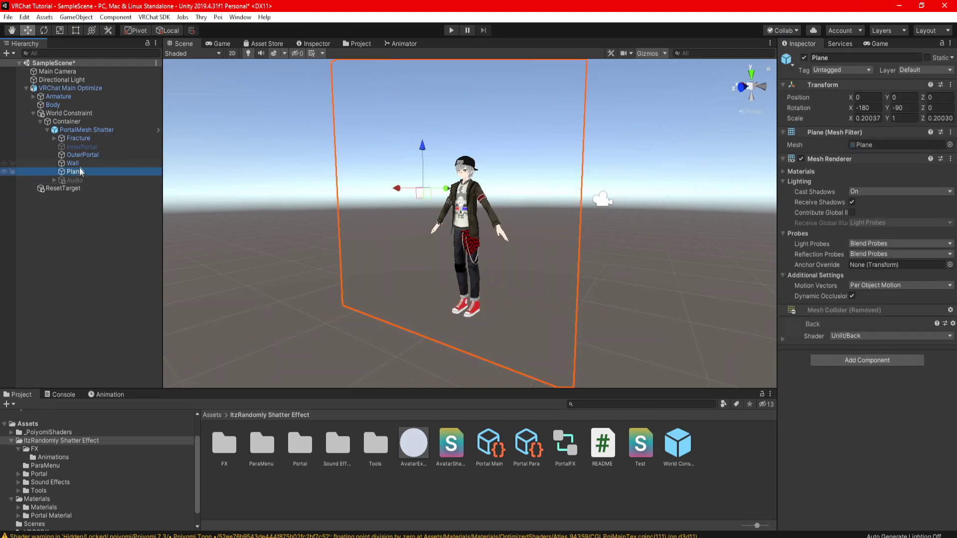
pyautogui.click(80, 163)
pyautogui.click(83, 155)
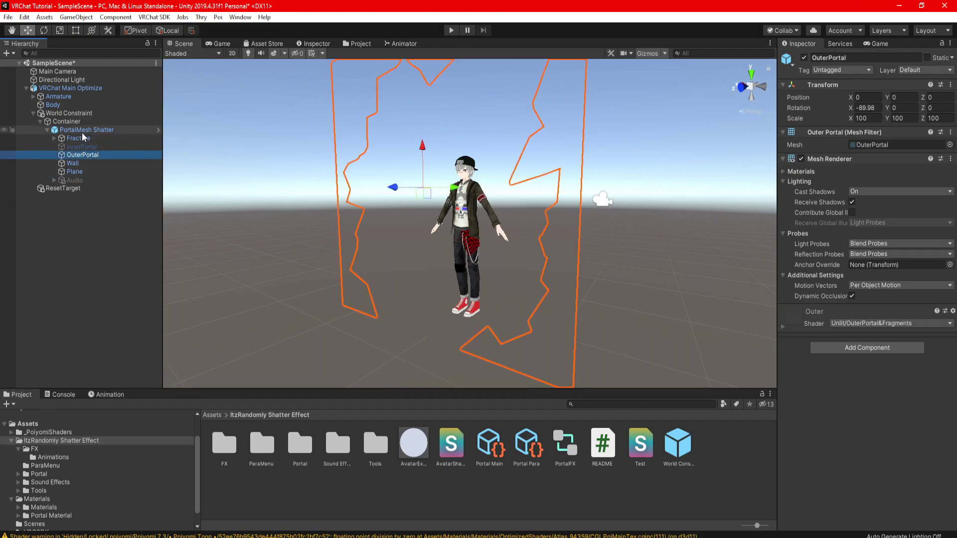
pyautogui.click(75, 131)
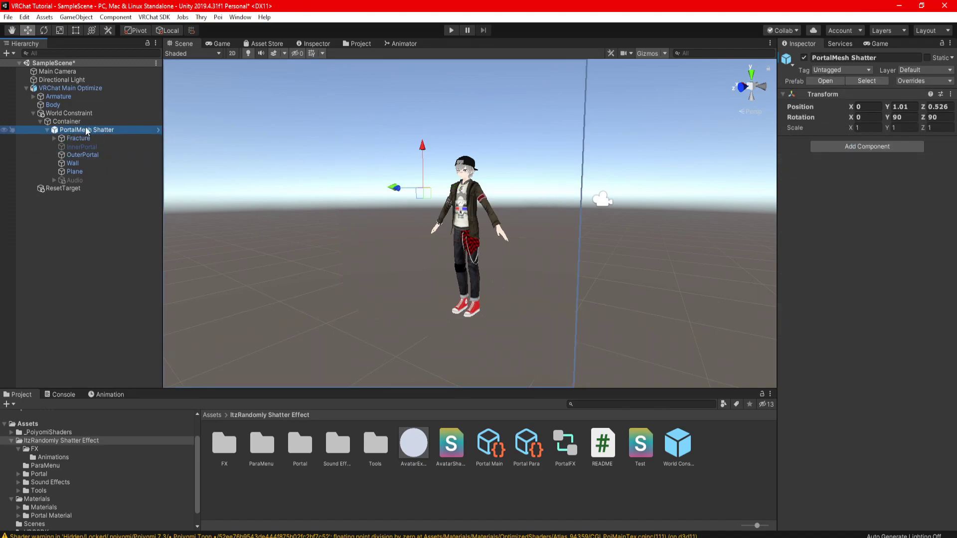
# Toggle PortalMesh Shatter off and back on, then examine its mesh around the avatar from the front and from the opposite side.
pyautogui.click(804, 58)
pyautogui.keyDown('alt'); pyautogui.moveTo(486, 180); pyautogui.dragTo(485, 204); pyautogui.keyUp('alt')
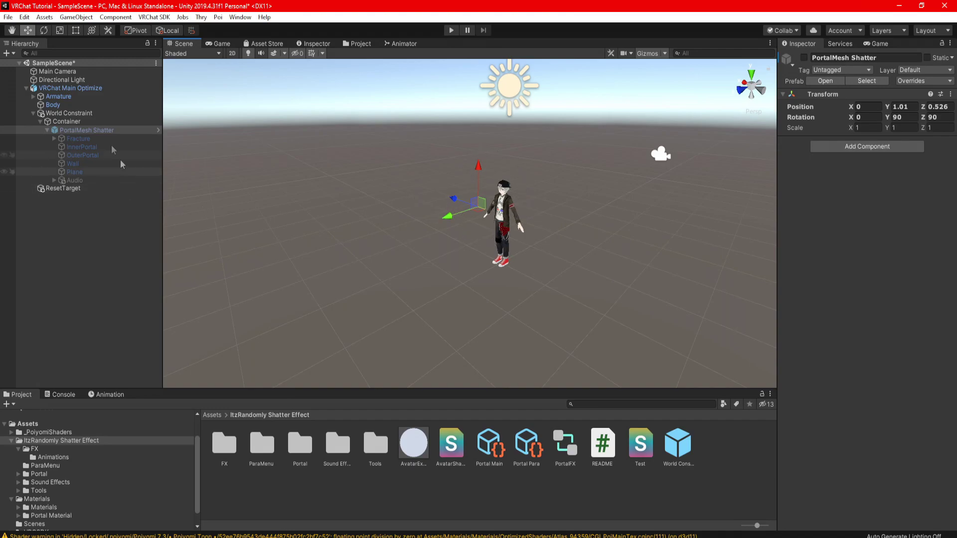
pyautogui.click(804, 58)
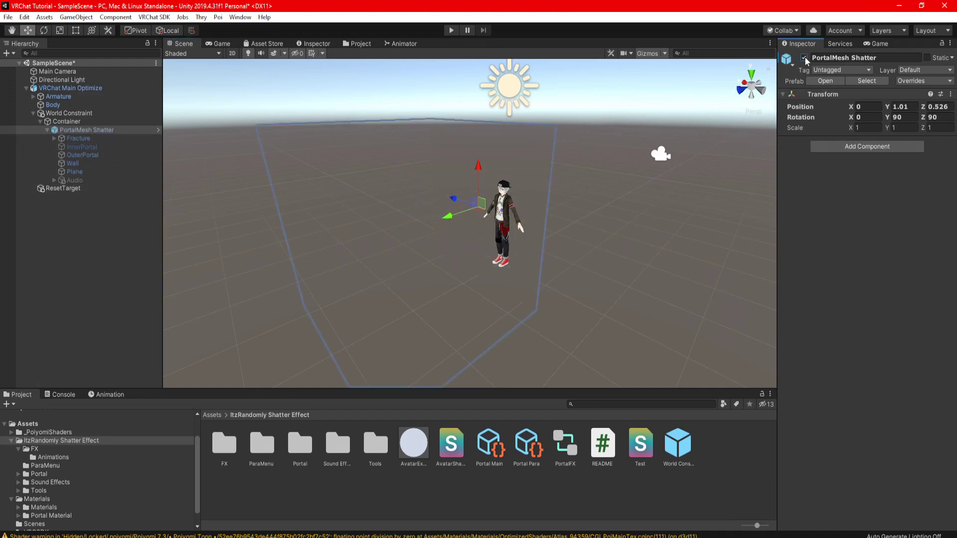
pyautogui.moveTo(617, 227); pyautogui.dragTo(633, 165, button='right')
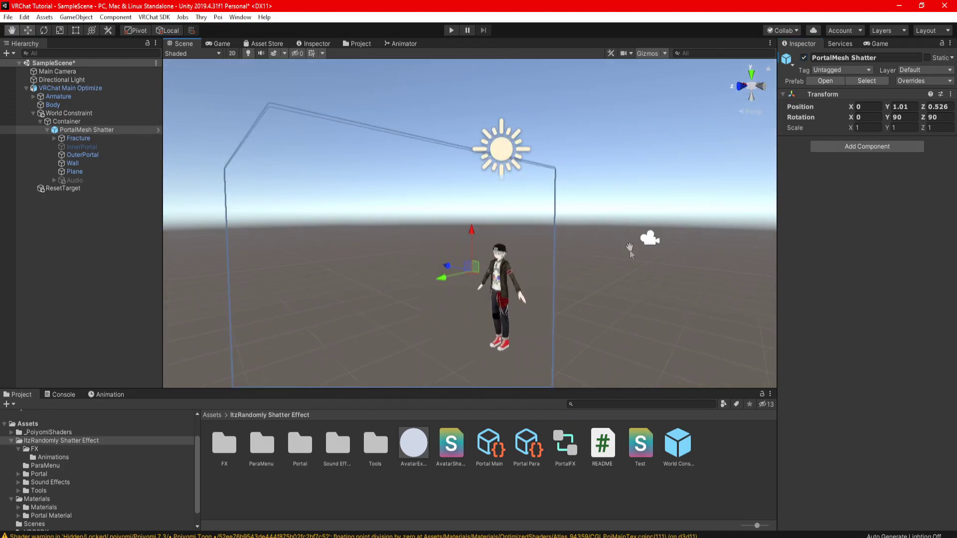
pyautogui.moveTo(630, 250); pyautogui.dragTo(634, 211, button='right')
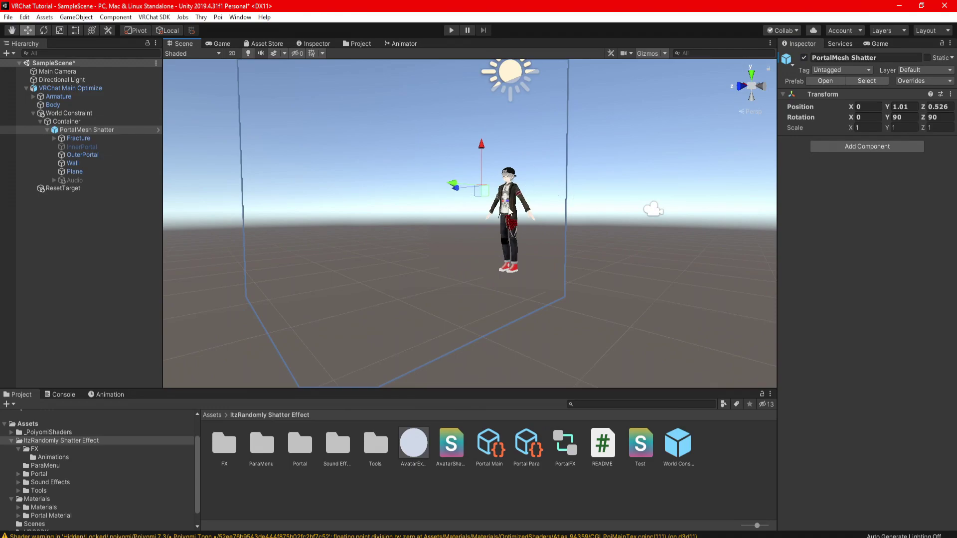
pyautogui.click(416, 445)
pyautogui.moveTo(417, 446); pyautogui.dragTo(408, 264)
pyautogui.moveTo(407, 264); pyautogui.dragTo(443, 272, button='middle')
pyautogui.keyDown('alt'); pyautogui.moveTo(438, 275); pyautogui.dragTo(491, 244); pyautogui.keyUp('alt')
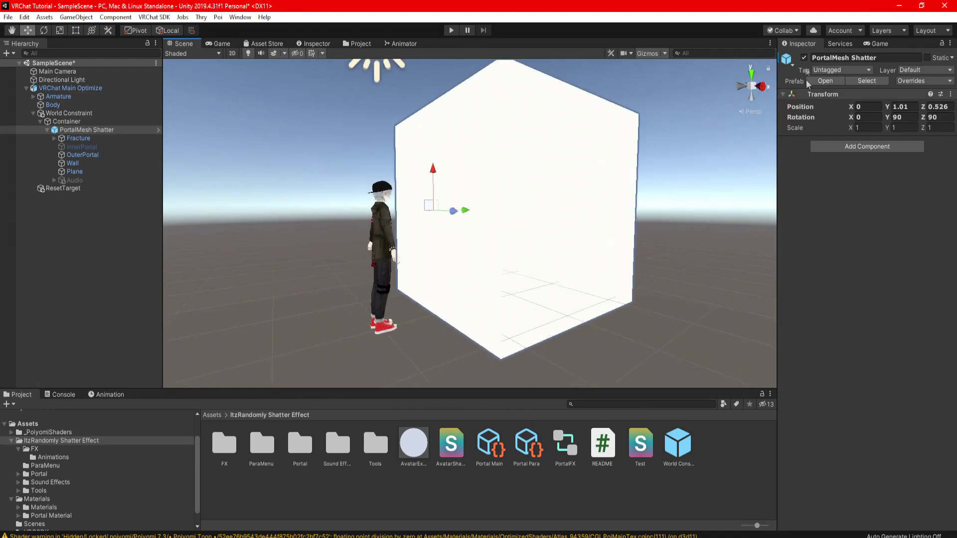
# Compare the scene with and without PortalMesh Shatter around the avatar, leaving the object deactivated.
pyautogui.click(804, 58)
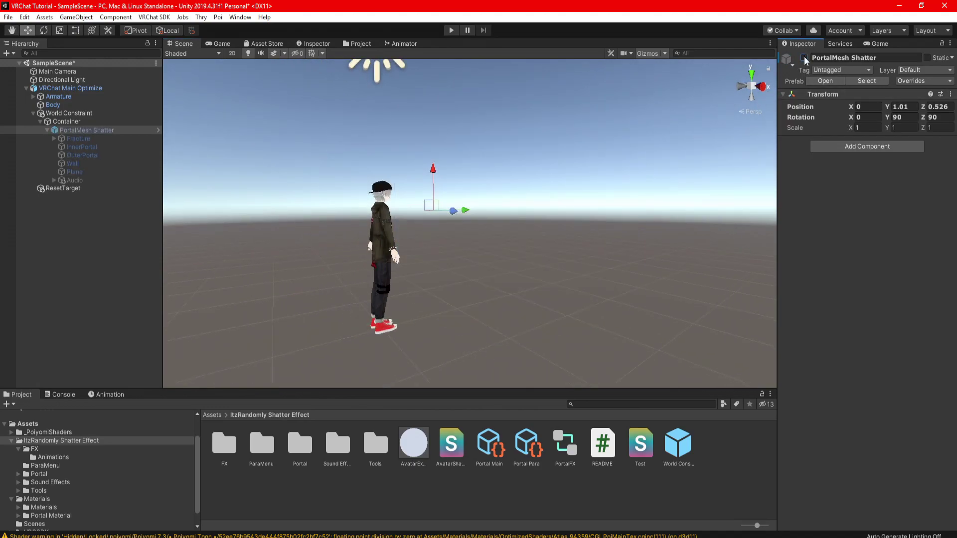
pyautogui.click(804, 58)
pyautogui.keyDown('alt'); pyautogui.moveTo(488, 199); pyautogui.dragTo(563, 183); pyautogui.keyUp('alt')
pyautogui.keyDown('alt'); pyautogui.moveTo(645, 184); pyautogui.dragTo(724, 110); pyautogui.keyUp('alt')
pyautogui.click(804, 58)
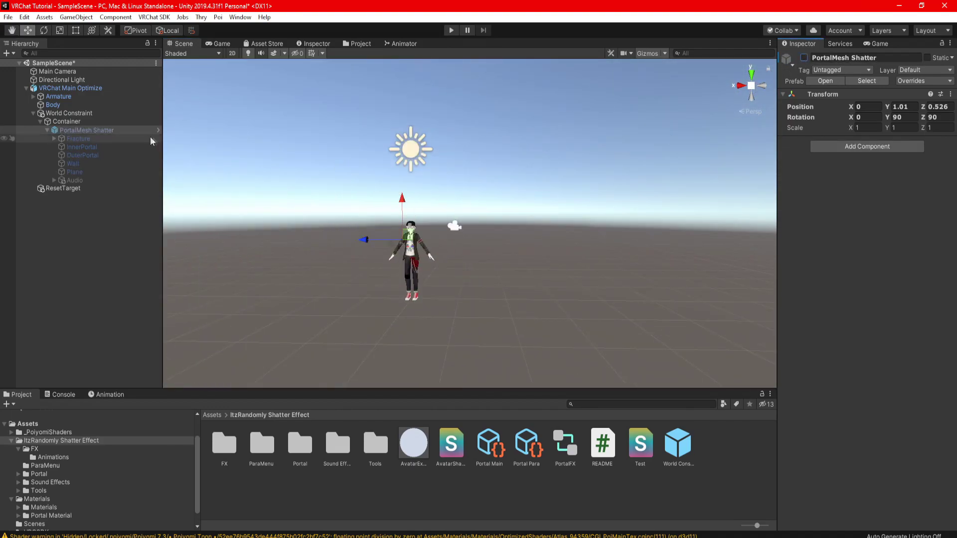
pyautogui.click(93, 144)
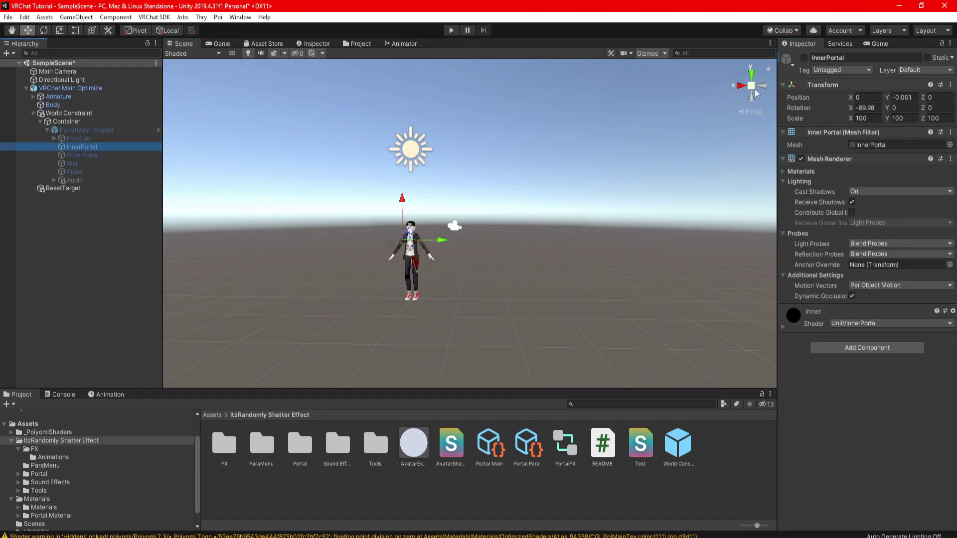
pyautogui.click(94, 129)
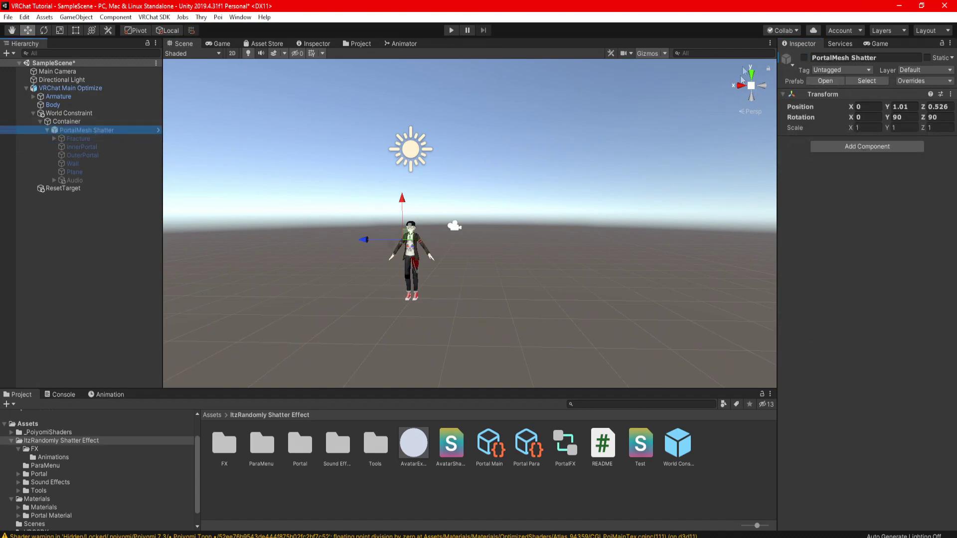
pyautogui.moveTo(549, 168); pyautogui.dragTo(524, 178, button='right')
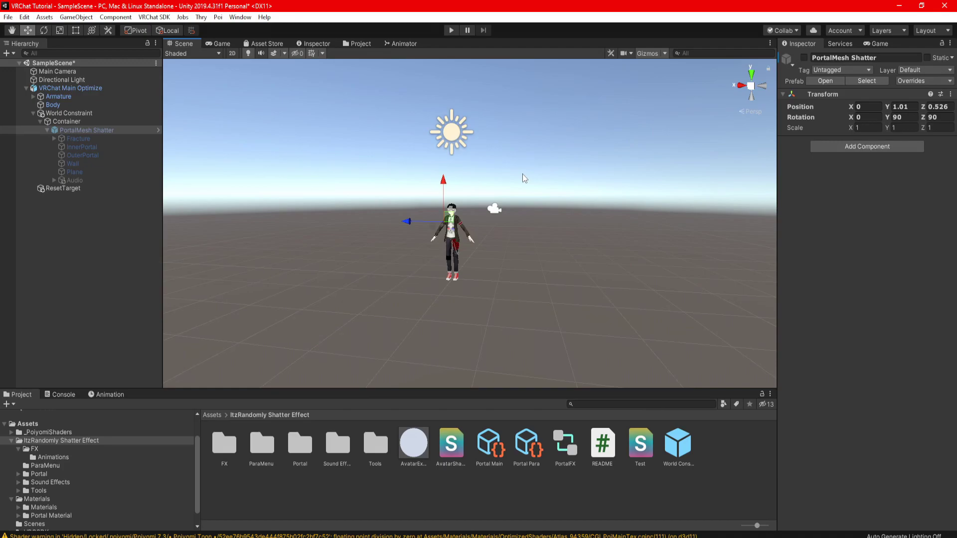